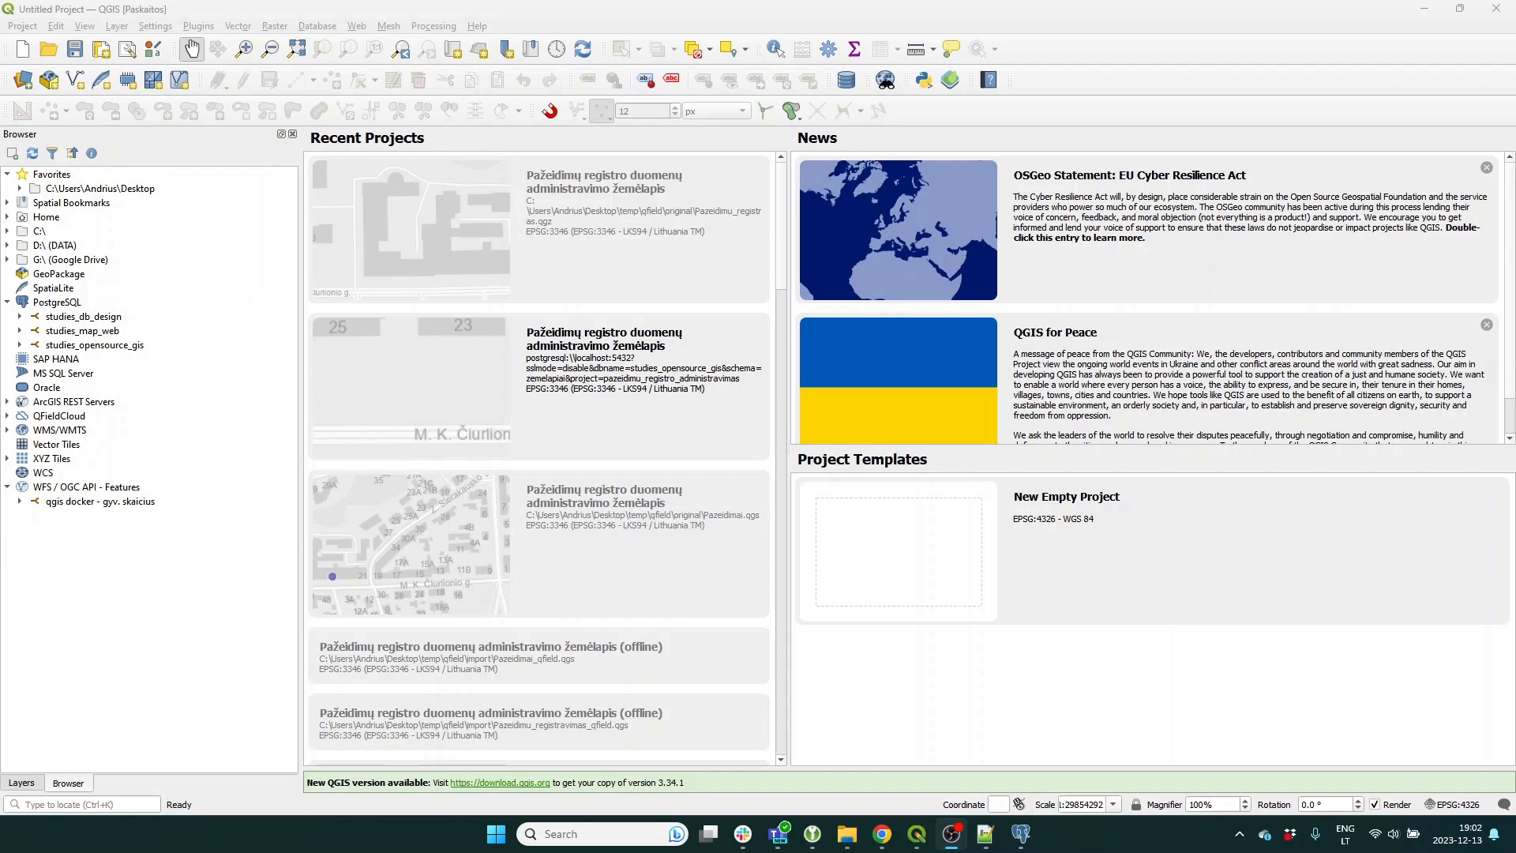
# Search Google for 'qfield android' in a new Chrome window and open the QField for QGIS Play listing.
pyautogui.middleClick(879, 841)
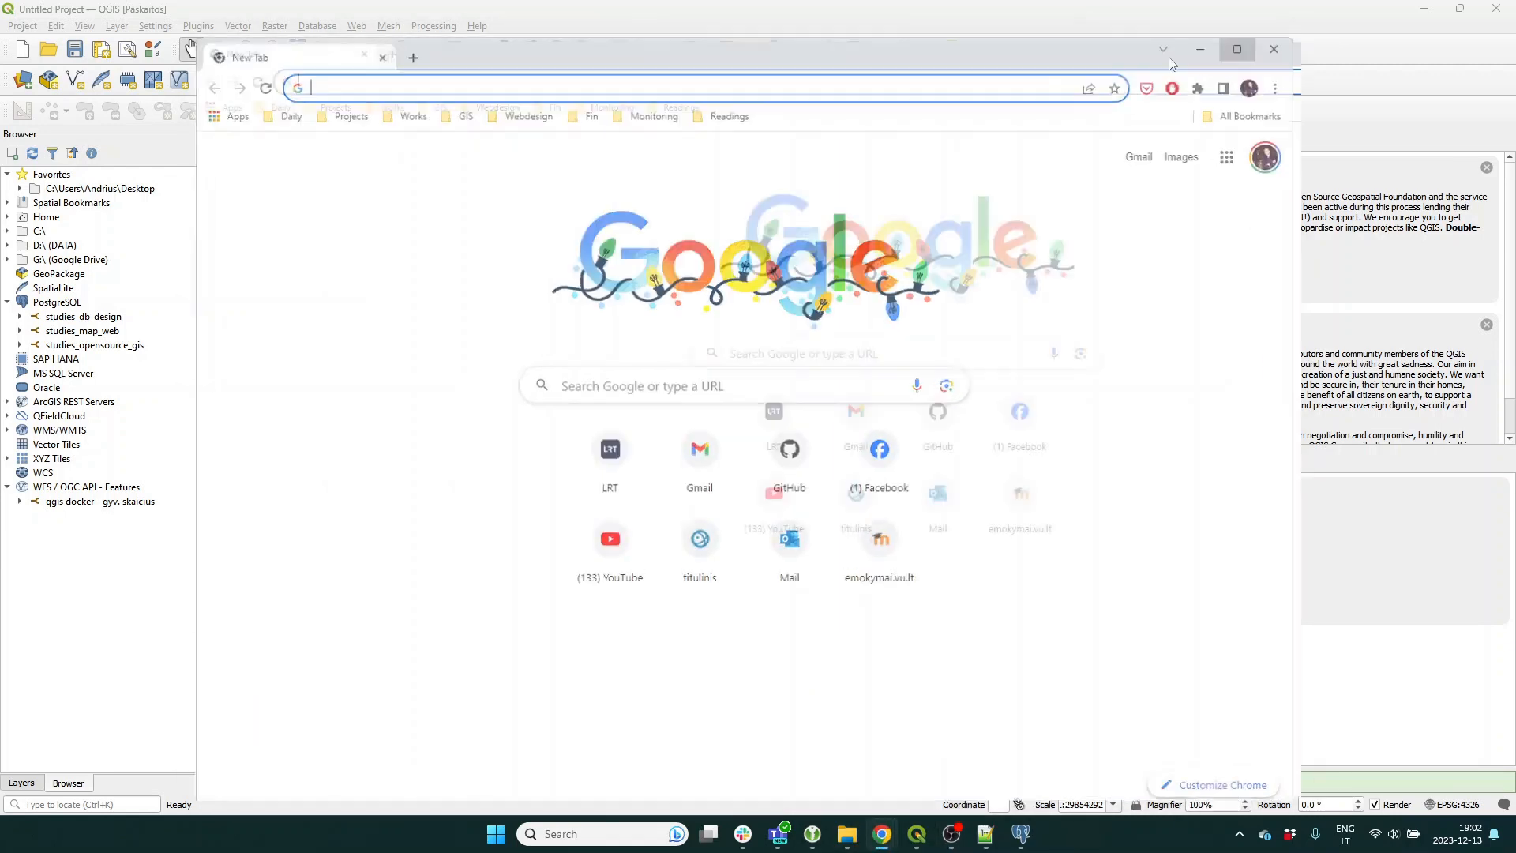
pyautogui.write('qfi')
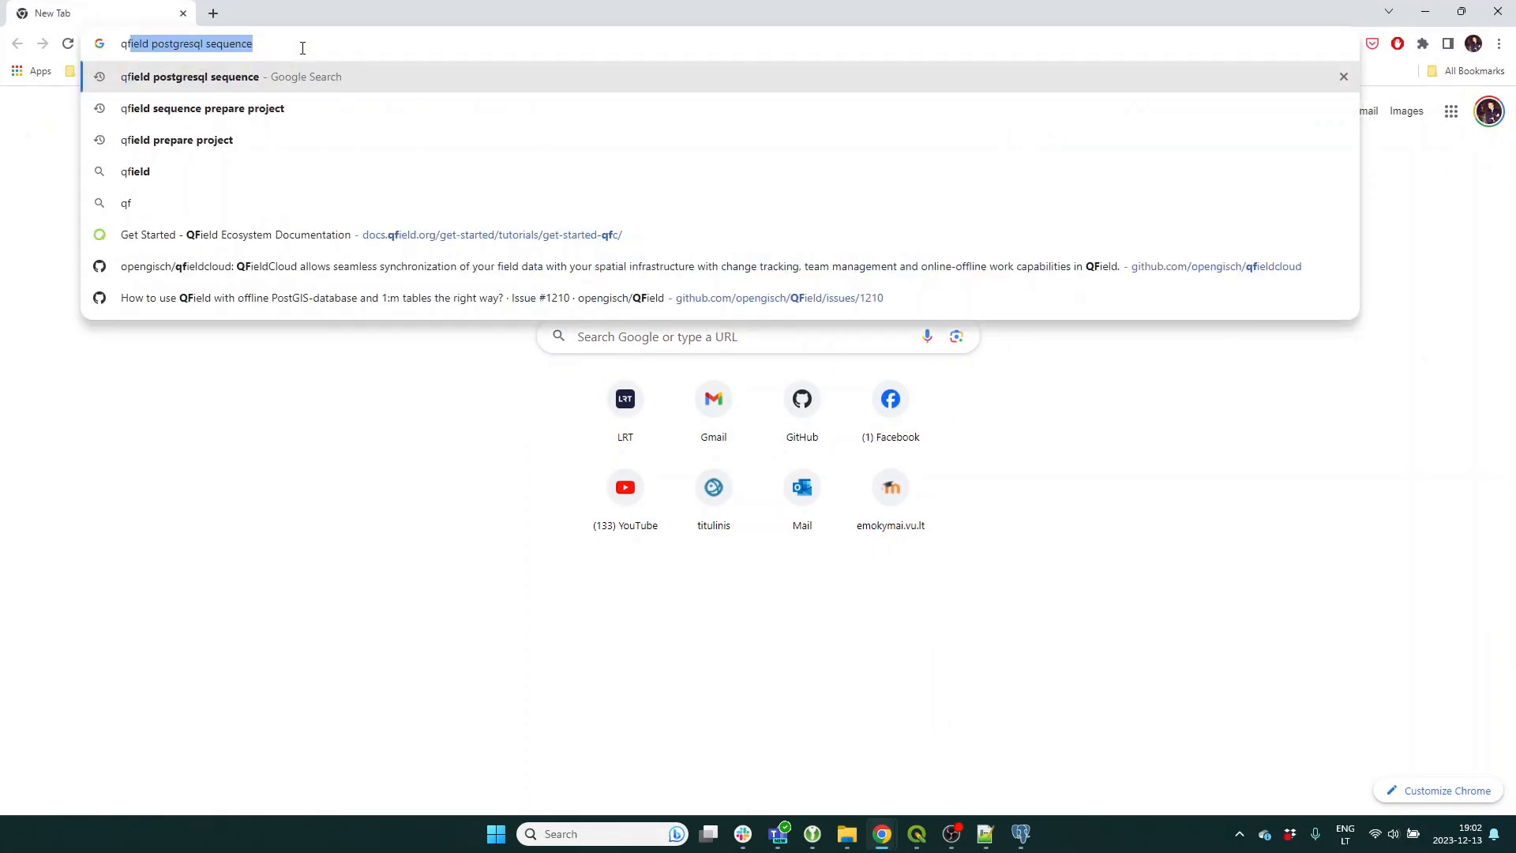
pyautogui.write('eld andro')
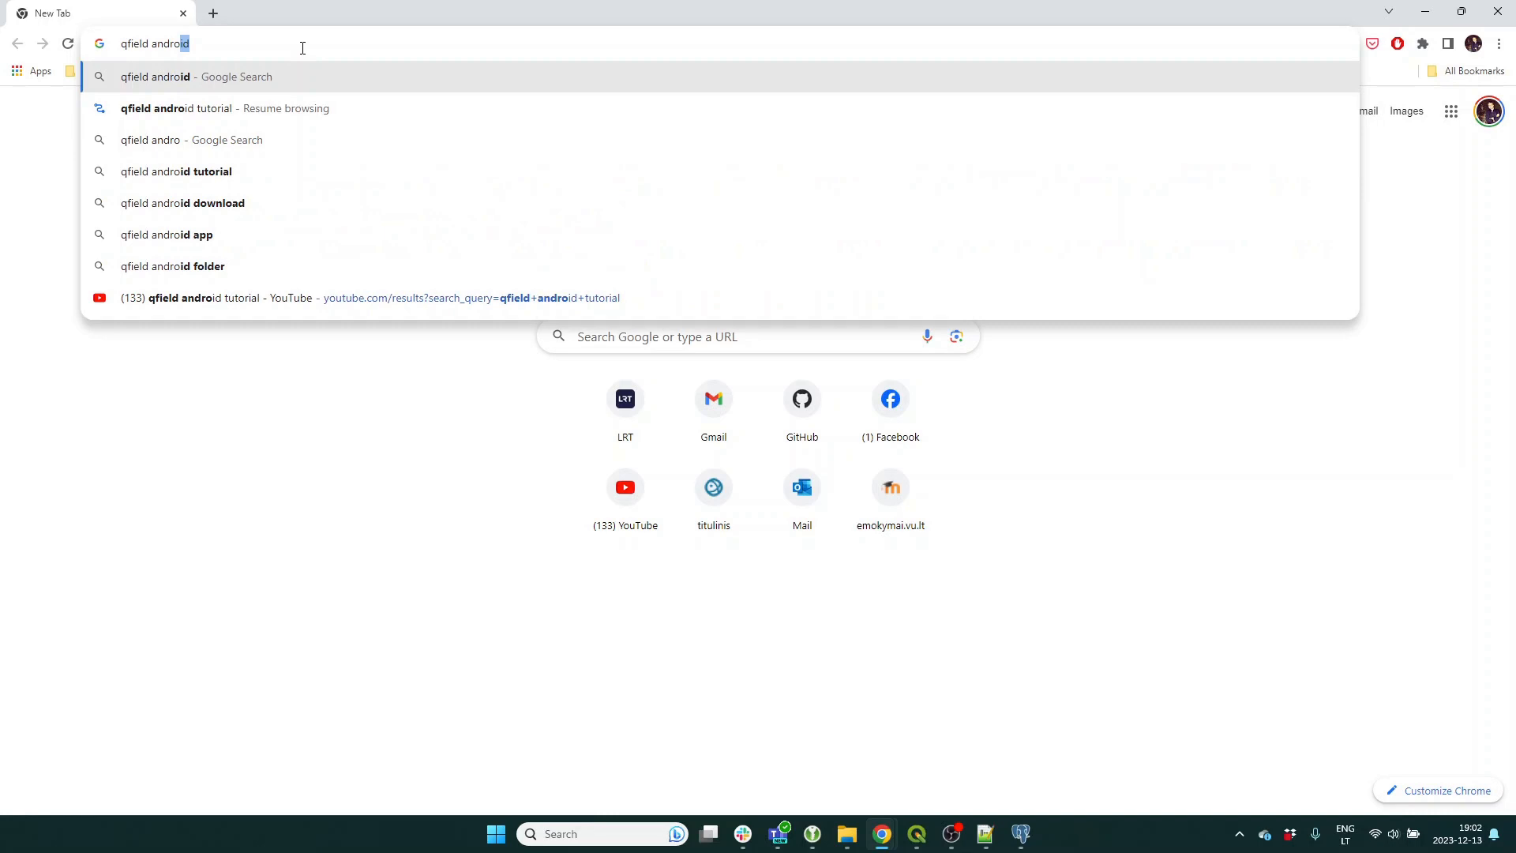
pyautogui.press('Return')
pyautogui.click(335, 345)
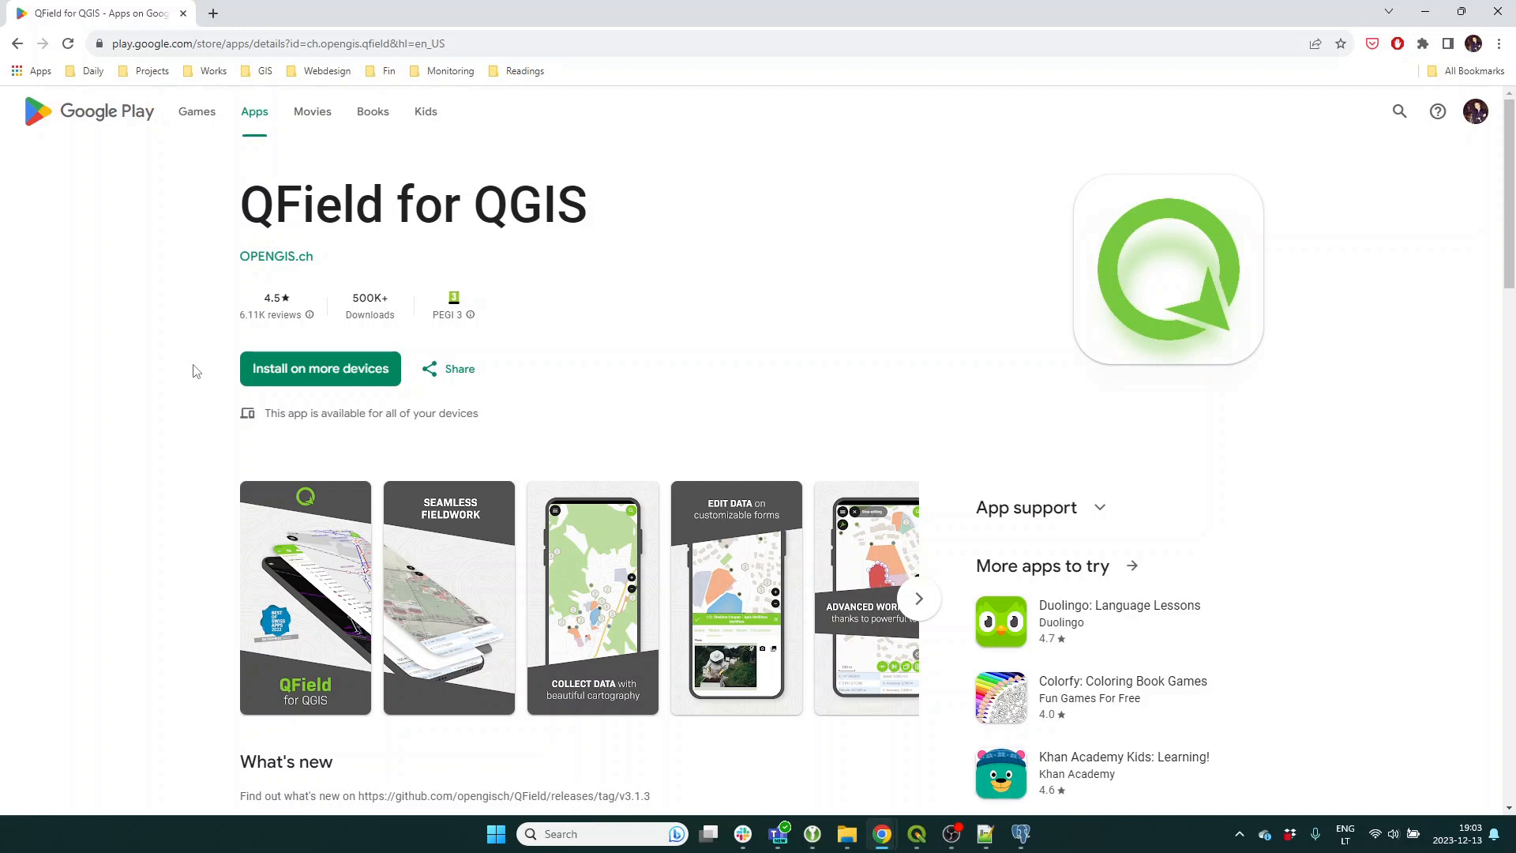
# Return to QGIS and log in to the studies_opensource_gis PostgreSQL connection with the database username and password.
pyautogui.click(1424, 15)
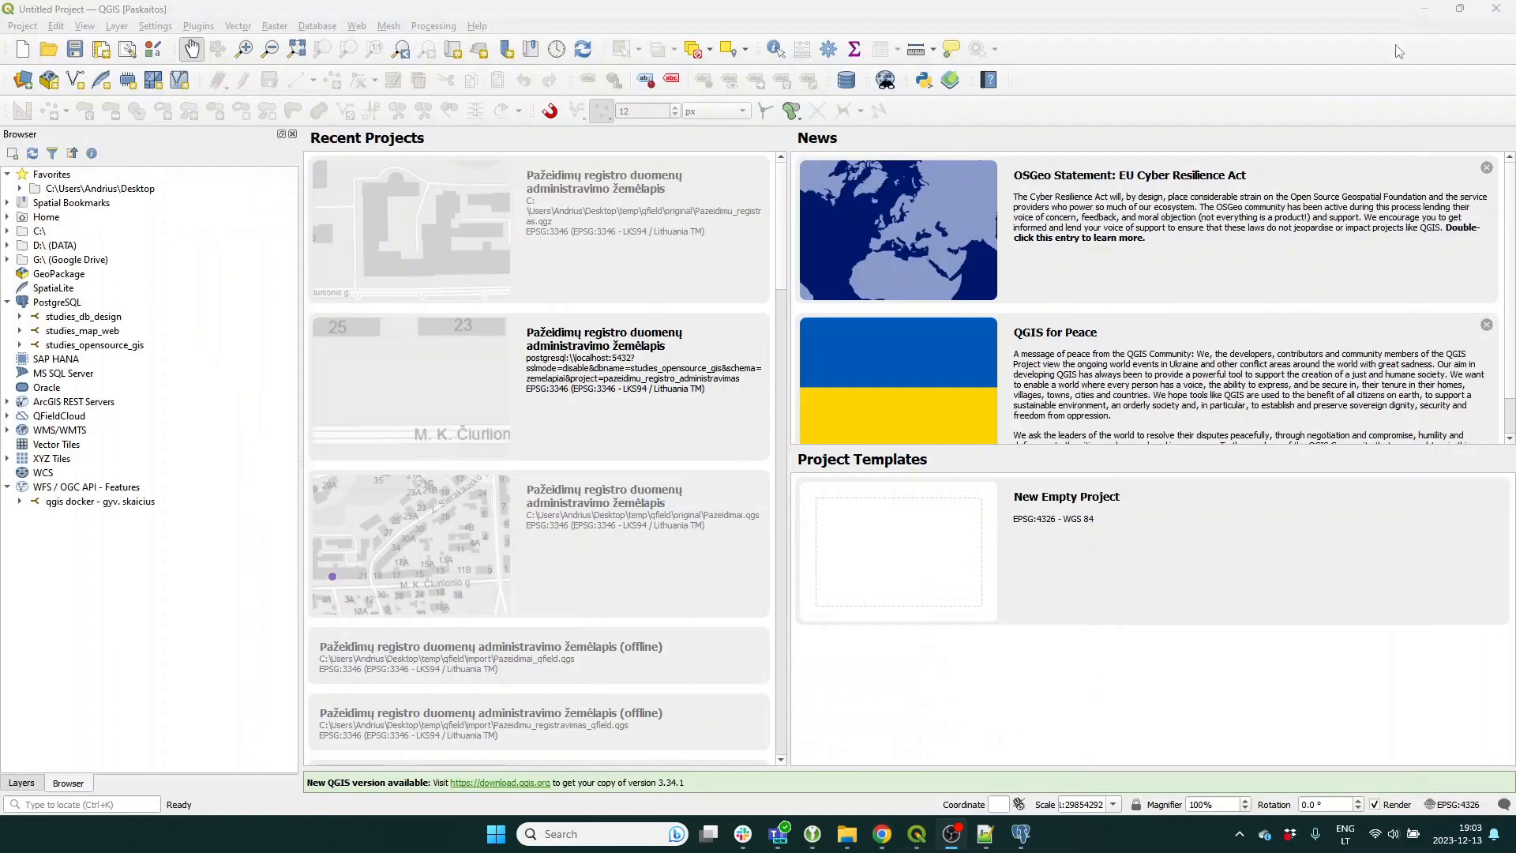
pyautogui.click(20, 346)
pyautogui.write('postgres')
pyautogui.press('Tab')
pyautogui.write('postgr')
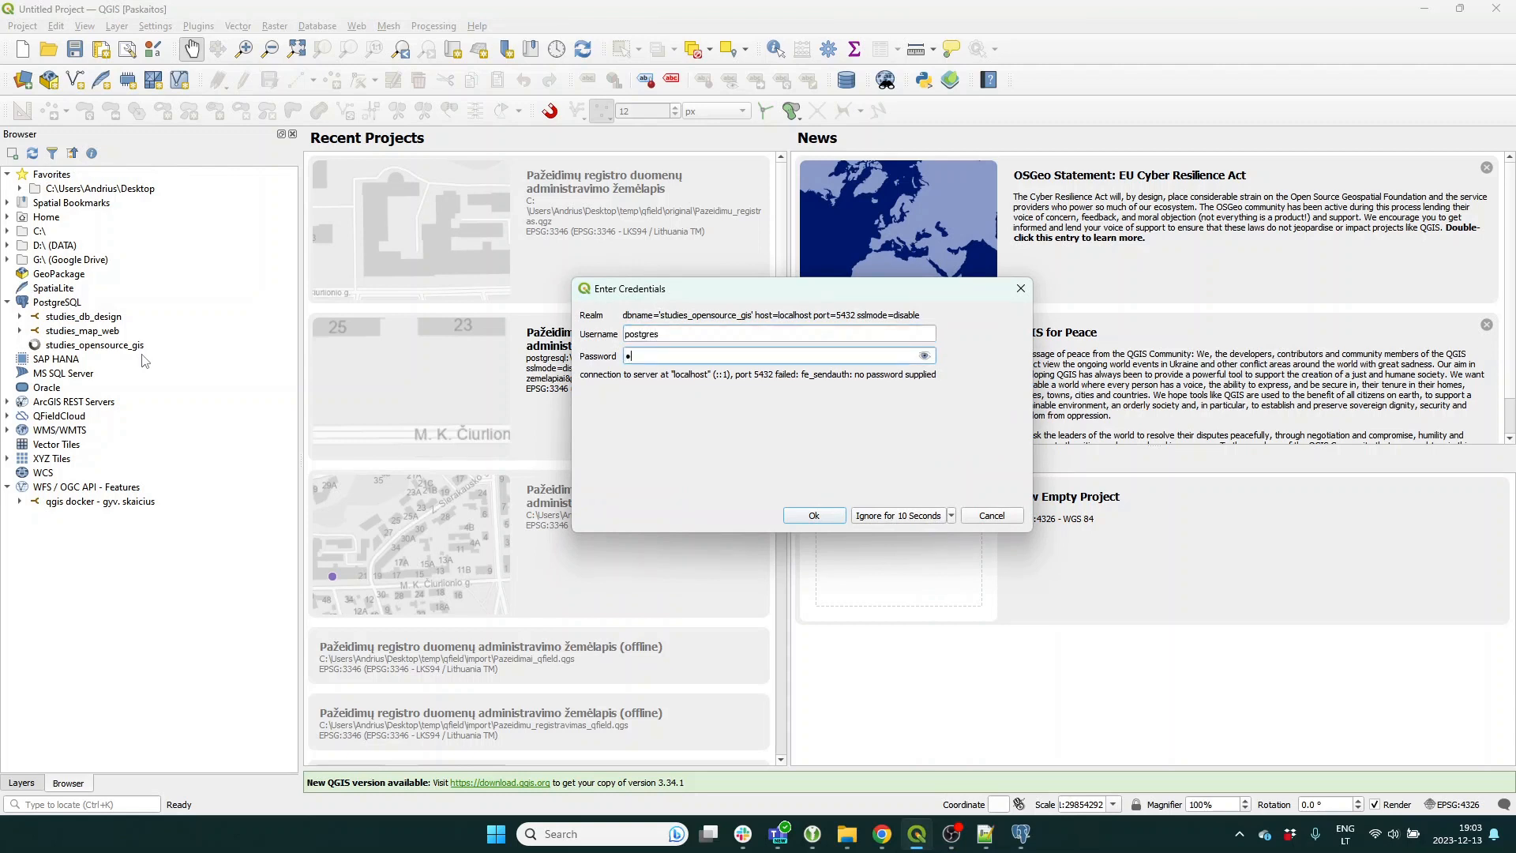
pyautogui.write('es')
pyautogui.press('Return')
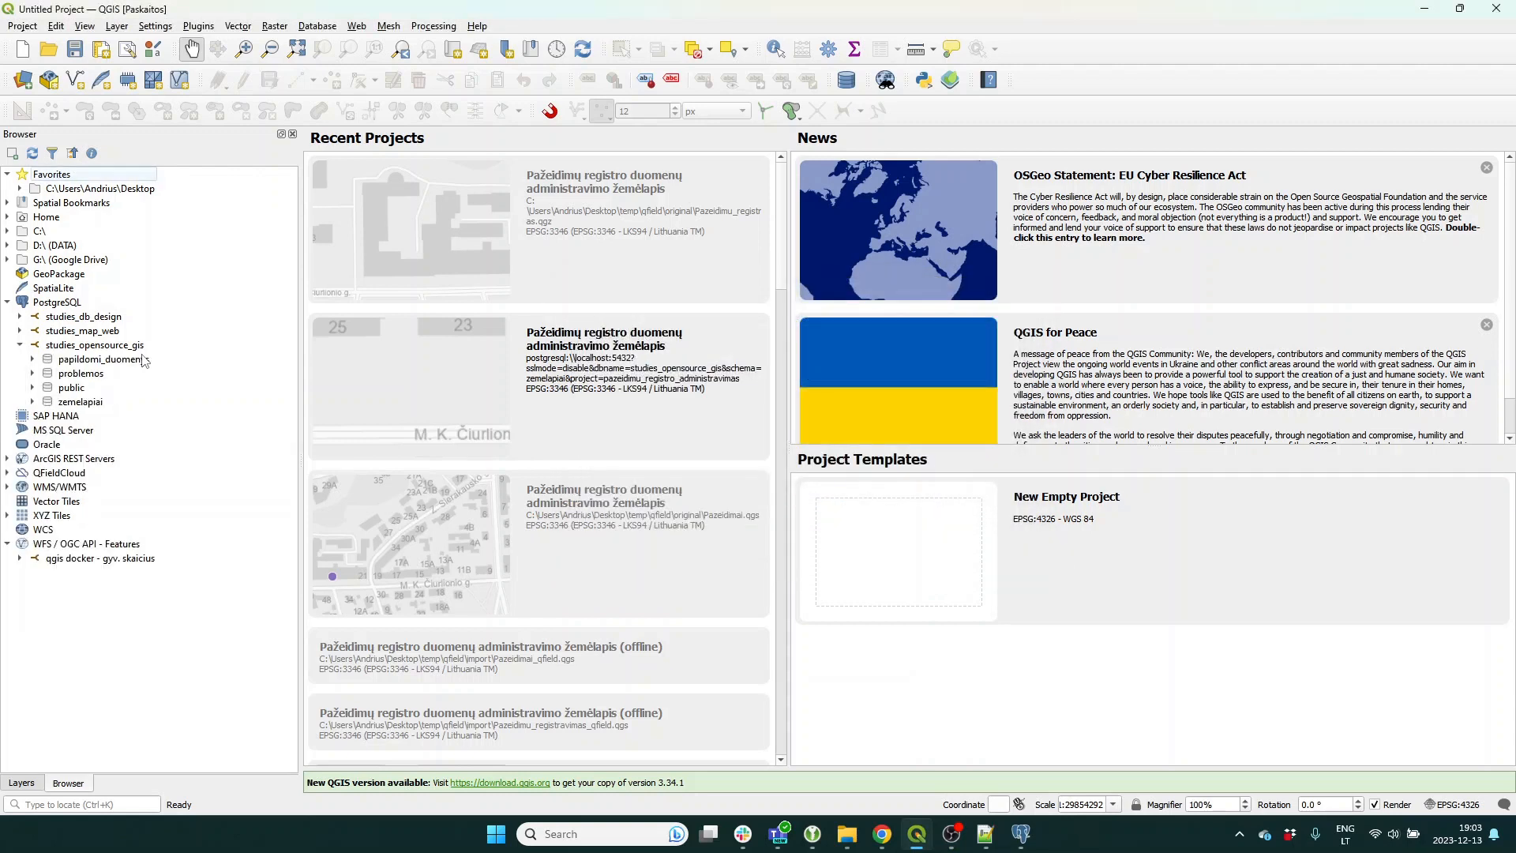
# Browse the database schemas and load the pazeidimu_registro_administravimas project from zemelapiai.
pyautogui.click(33, 402)
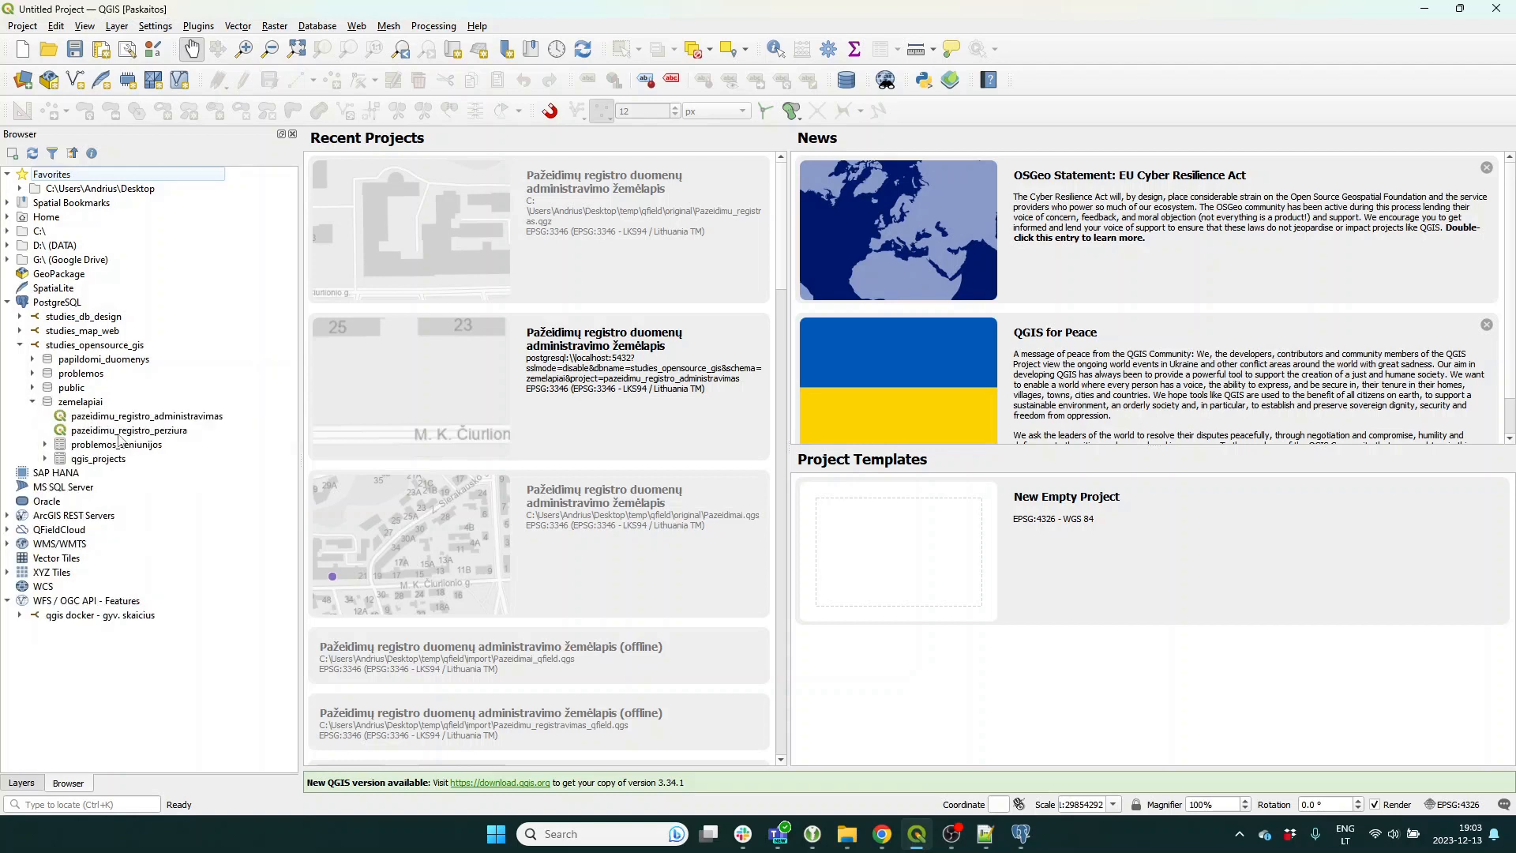
pyautogui.click(32, 387)
pyautogui.click(32, 374)
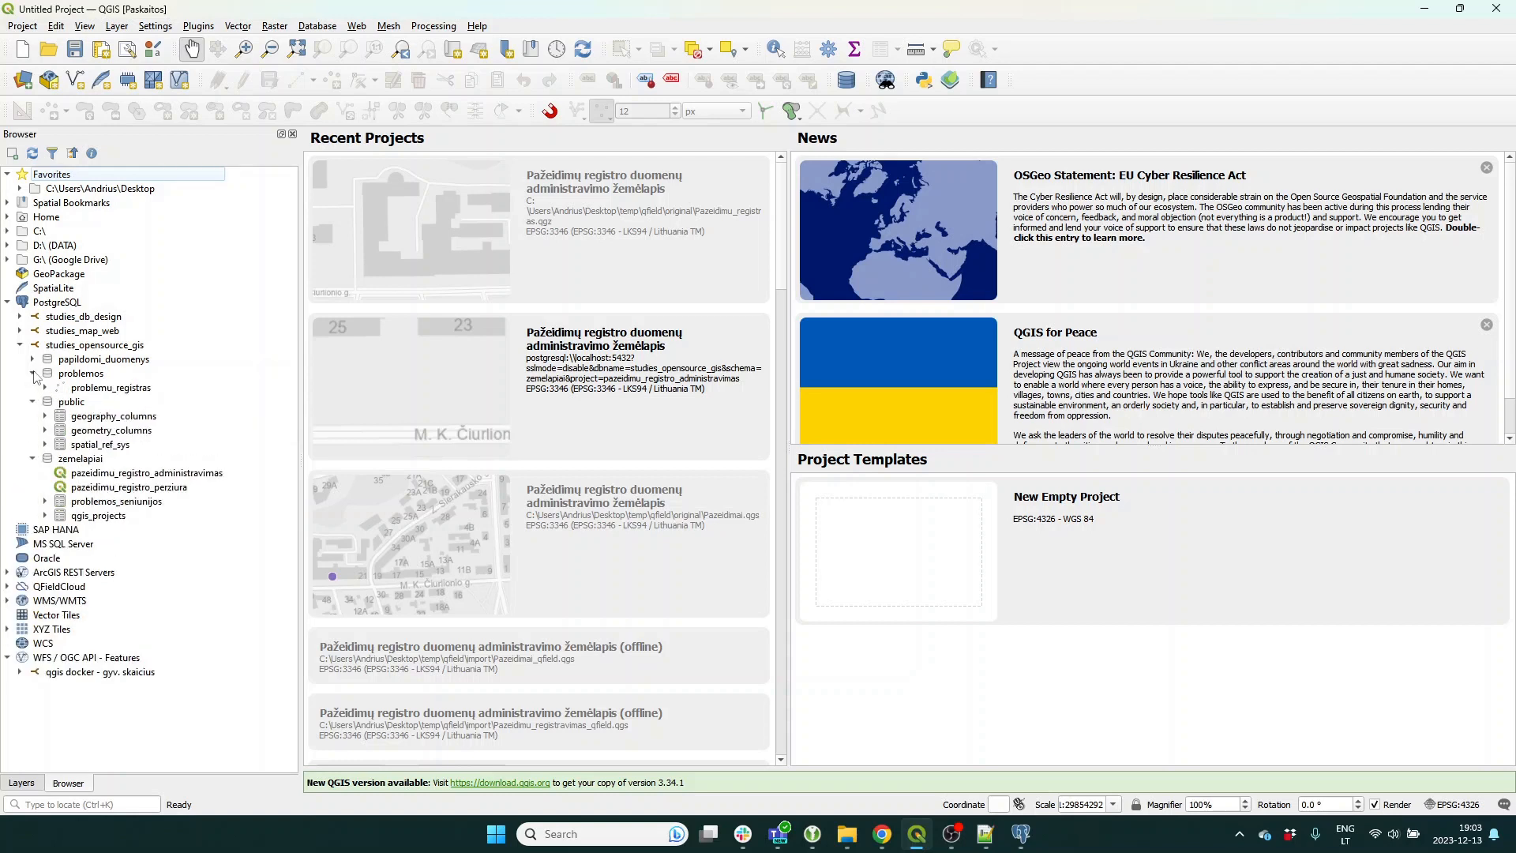
pyautogui.click(33, 402)
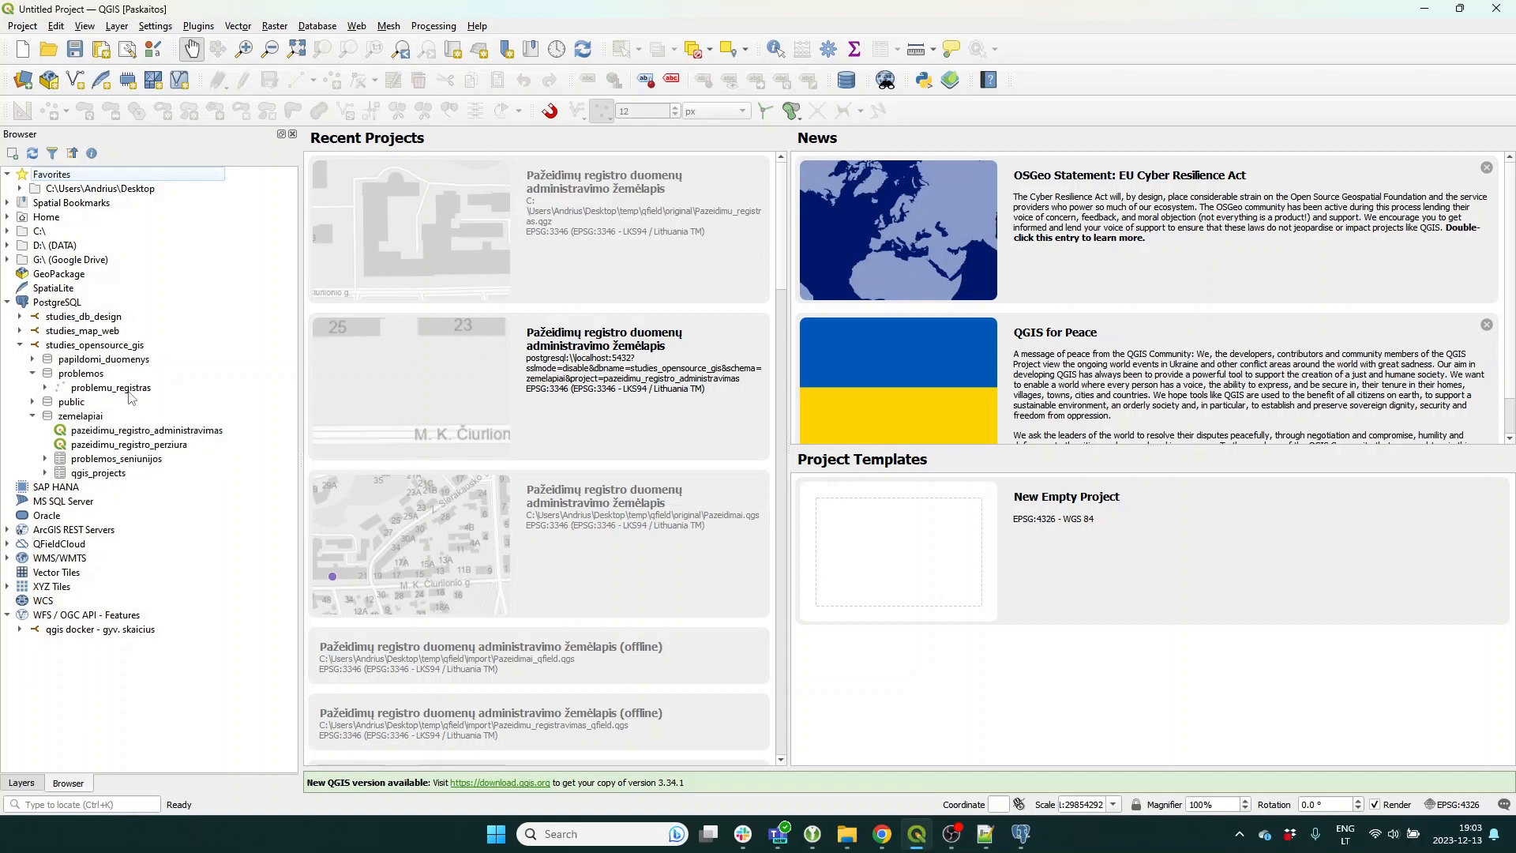
pyautogui.click(56, 390)
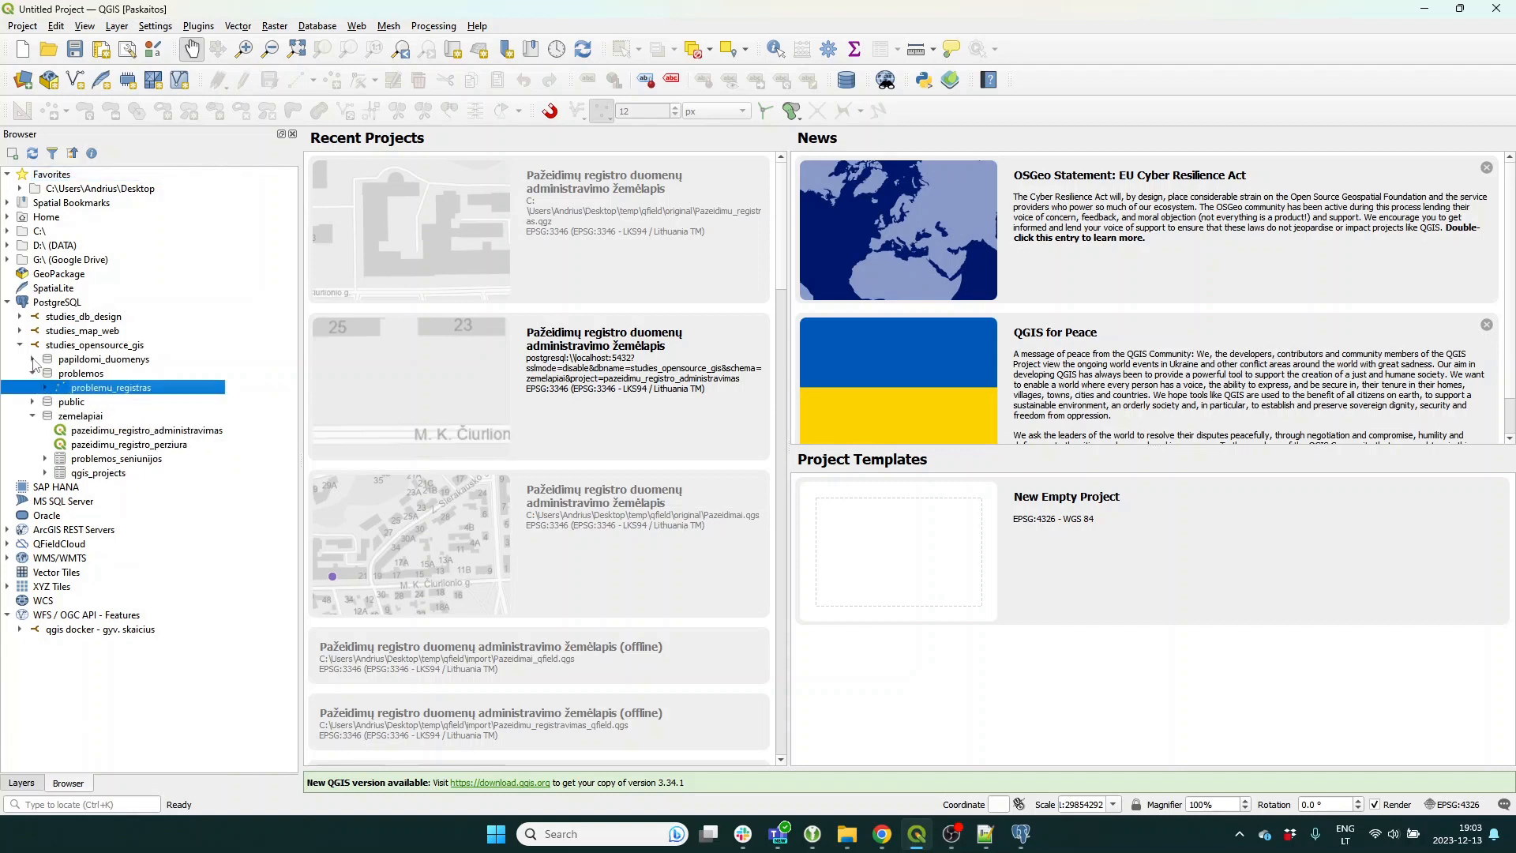
pyautogui.click(32, 359)
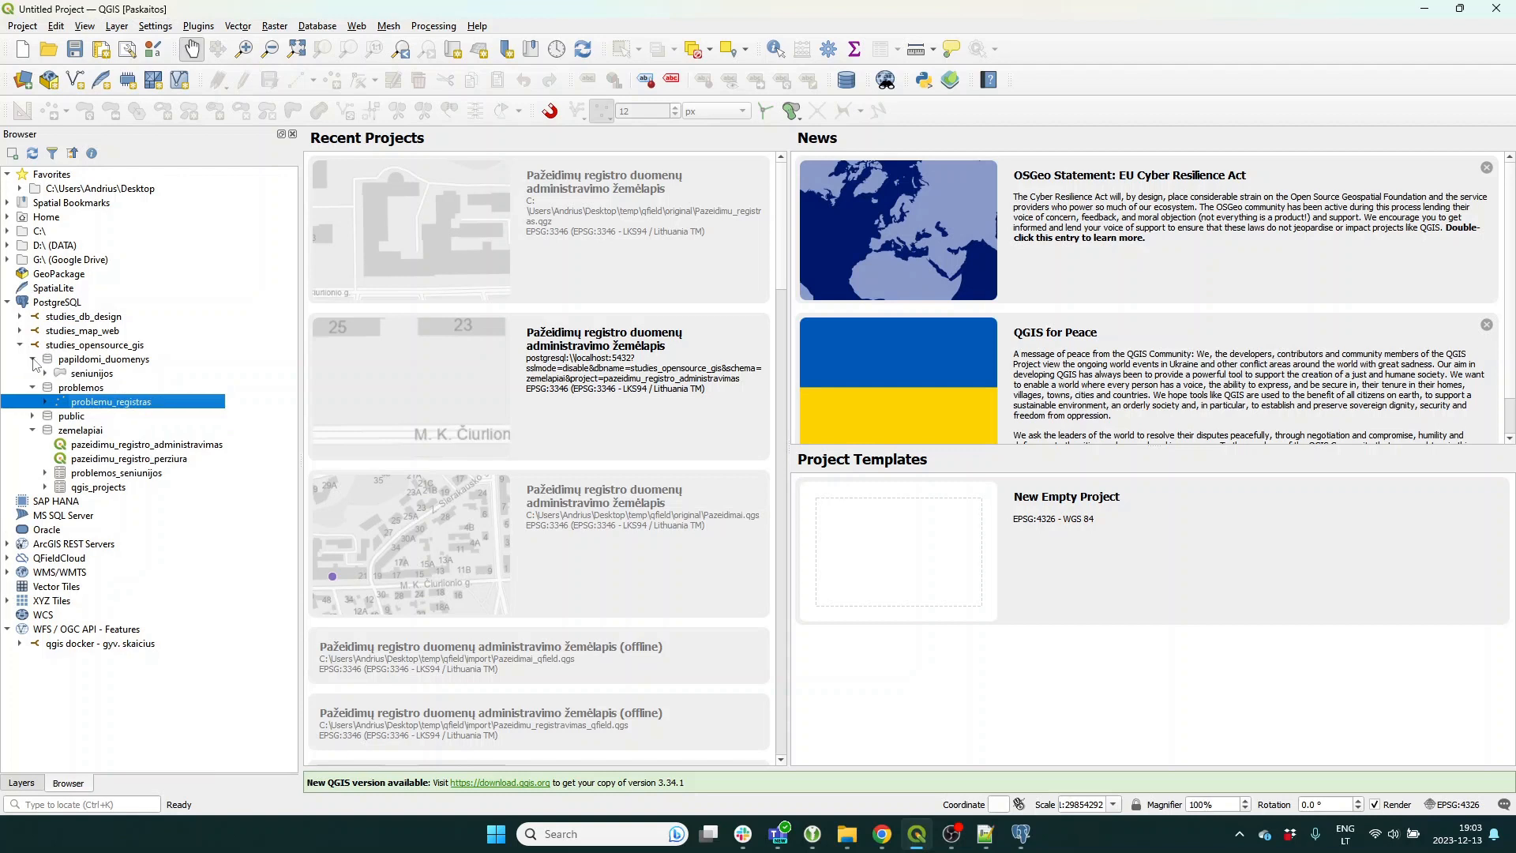
pyautogui.doubleClick(206, 447)
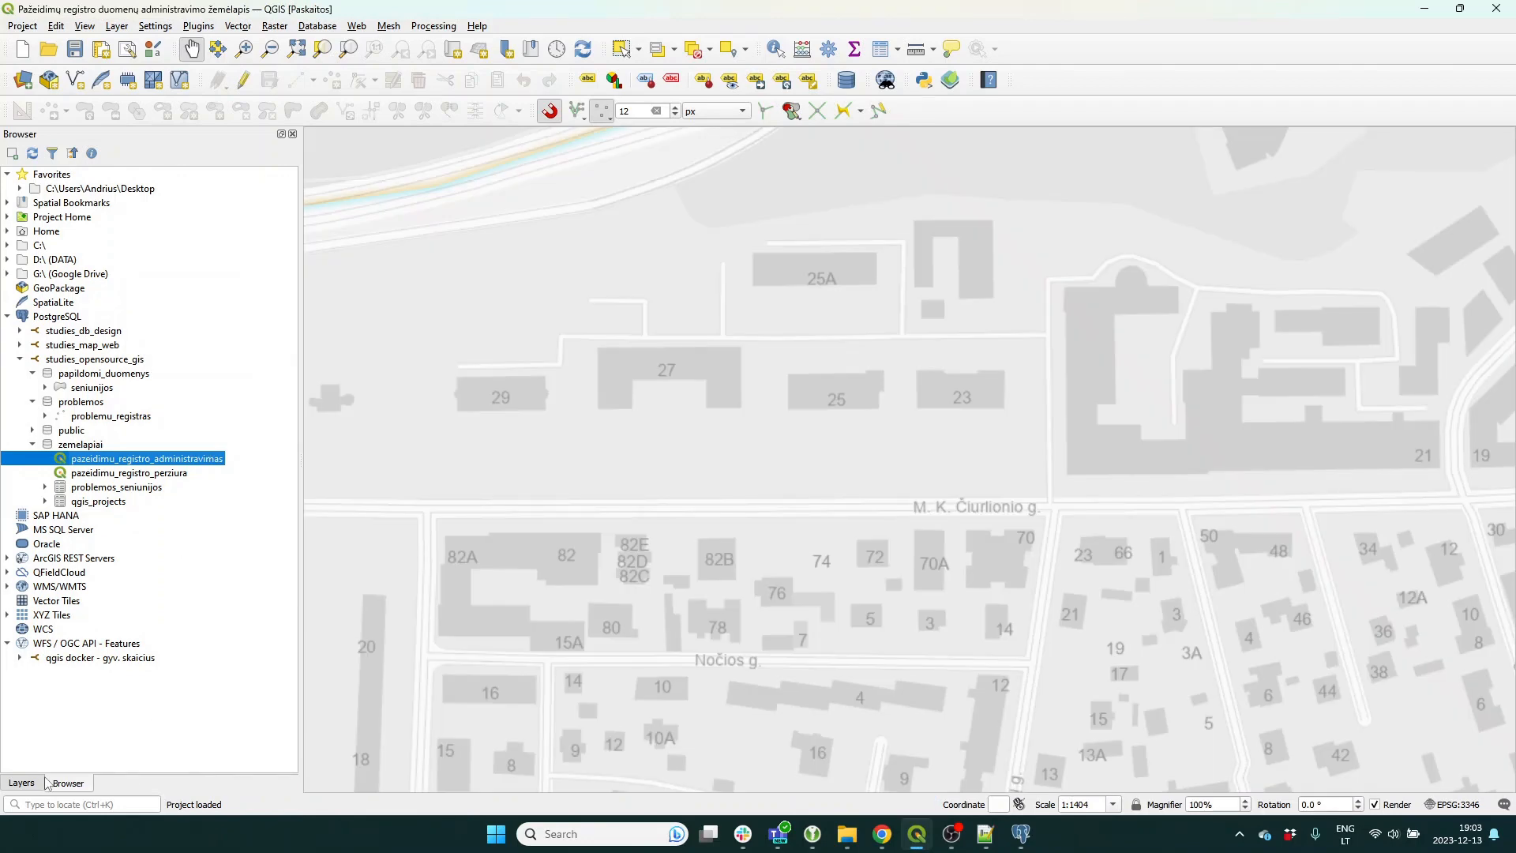
# Show the Layers panel and zoom out and pan so the problem points are visible.
pyautogui.click(21, 783)
pyautogui.scroll(-3, 604, 540)
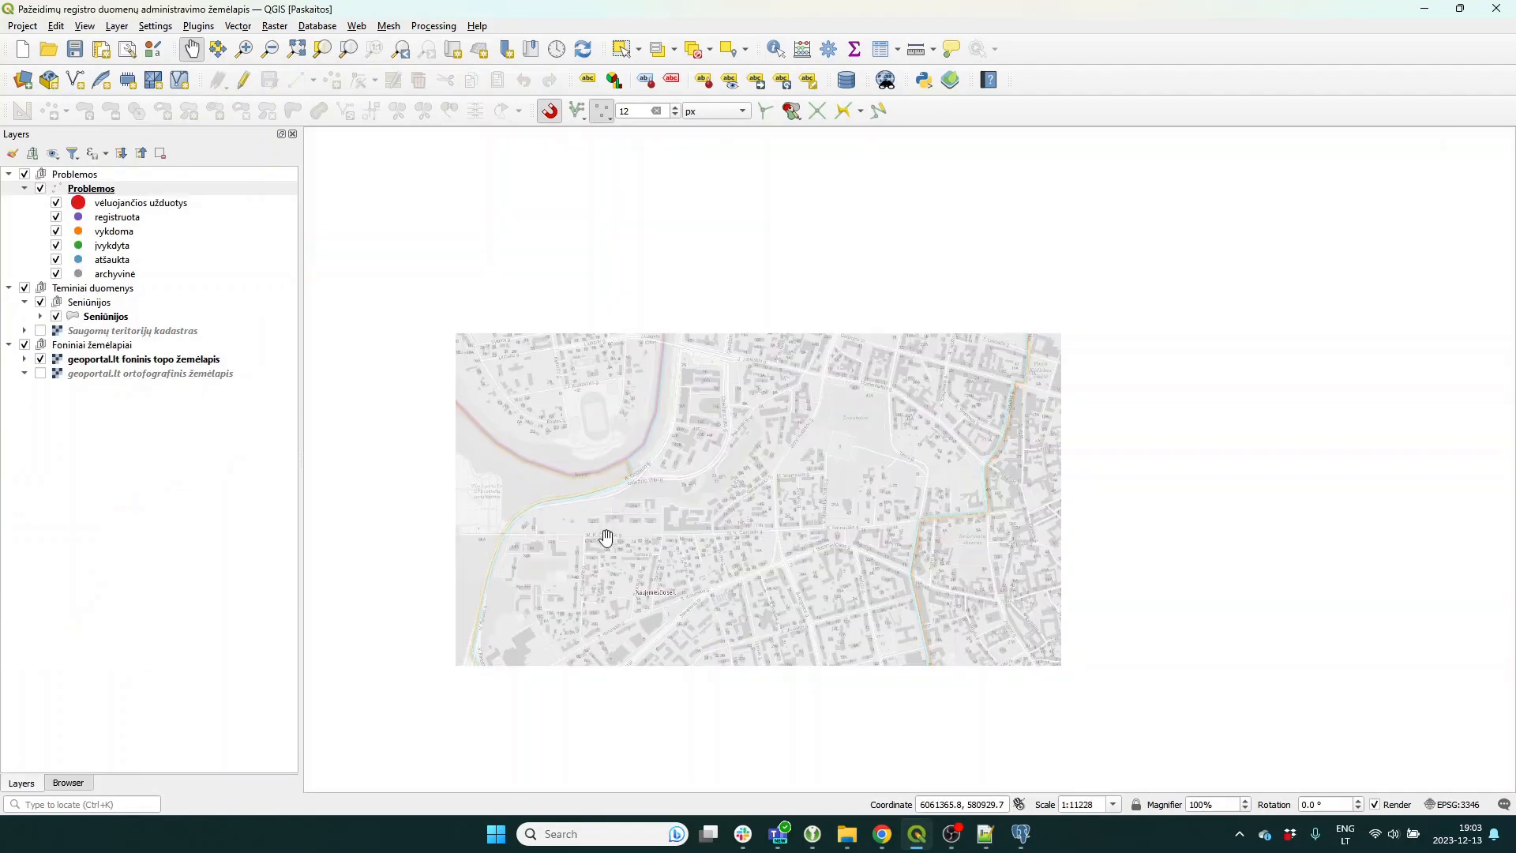
pyautogui.moveTo(605, 537); pyautogui.dragTo(778, 518)
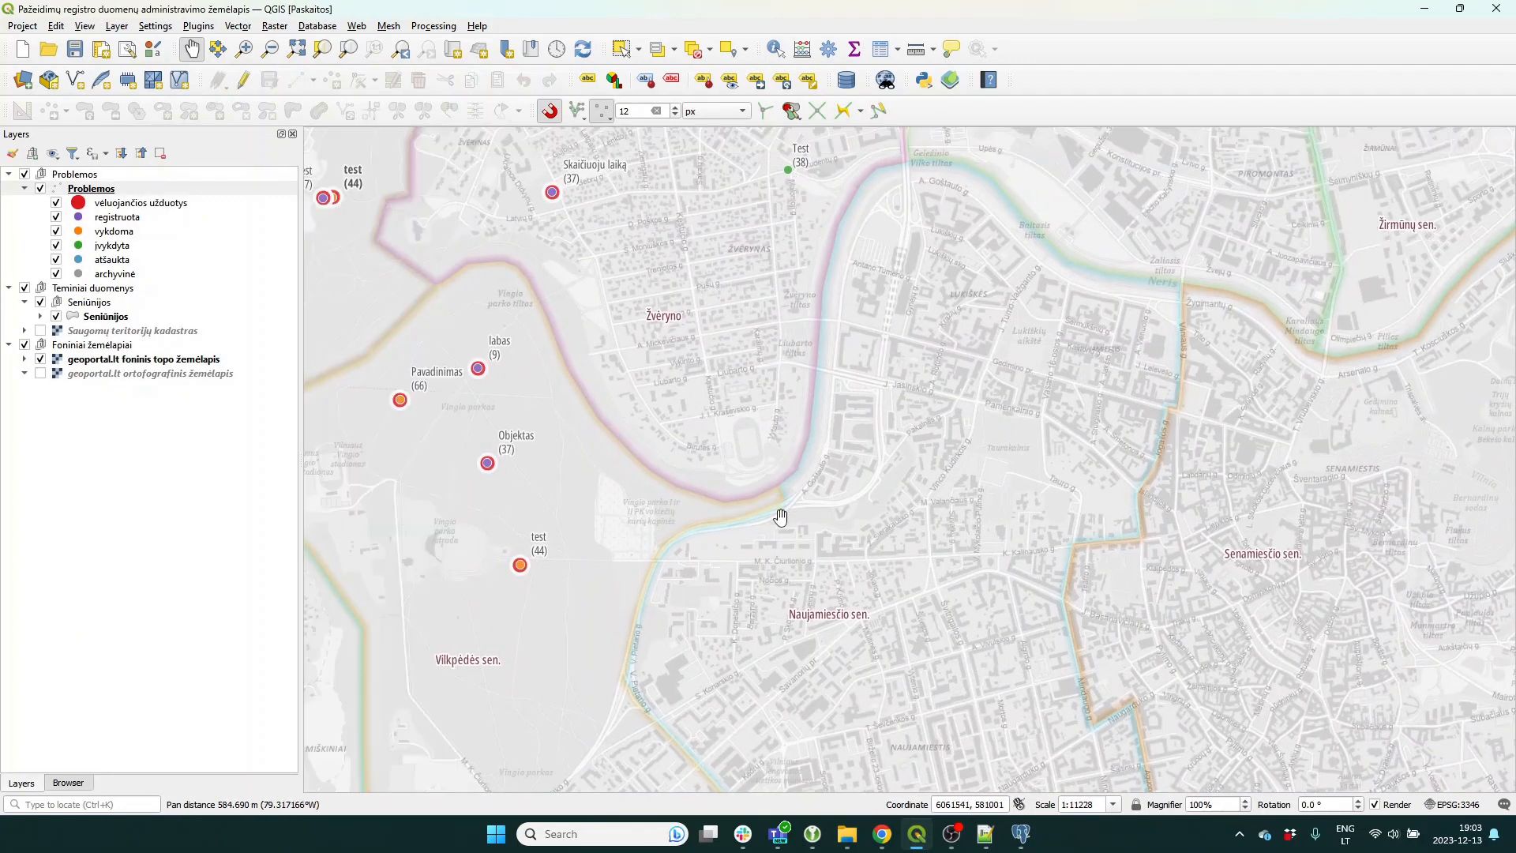
# Identify the test (44) point, reviewing its Problemos informacija and edit history tabs, then zoom back in.
pyautogui.click(775, 49)
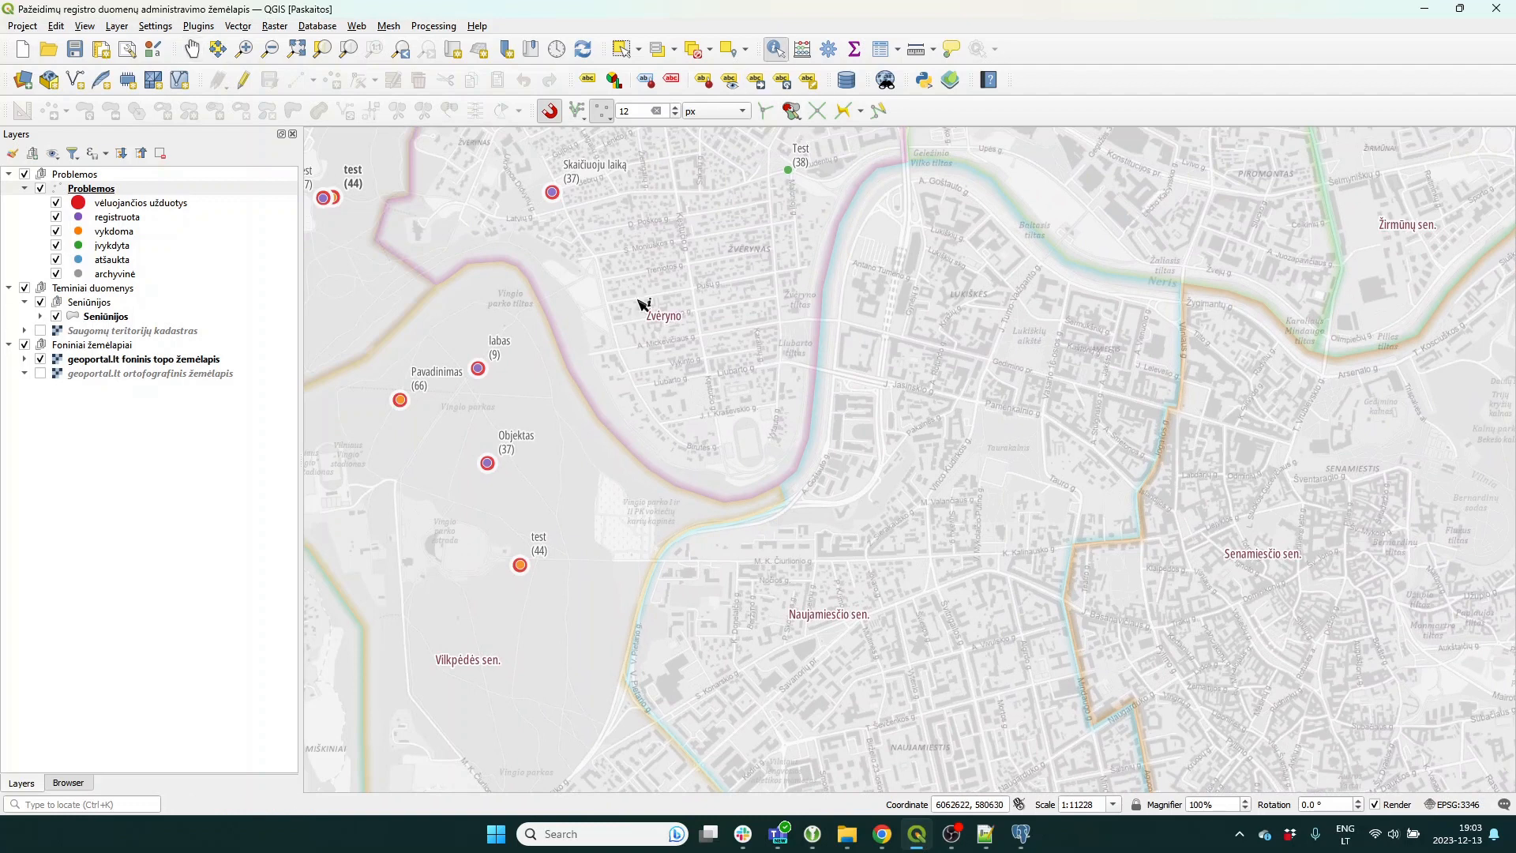
pyautogui.click(520, 567)
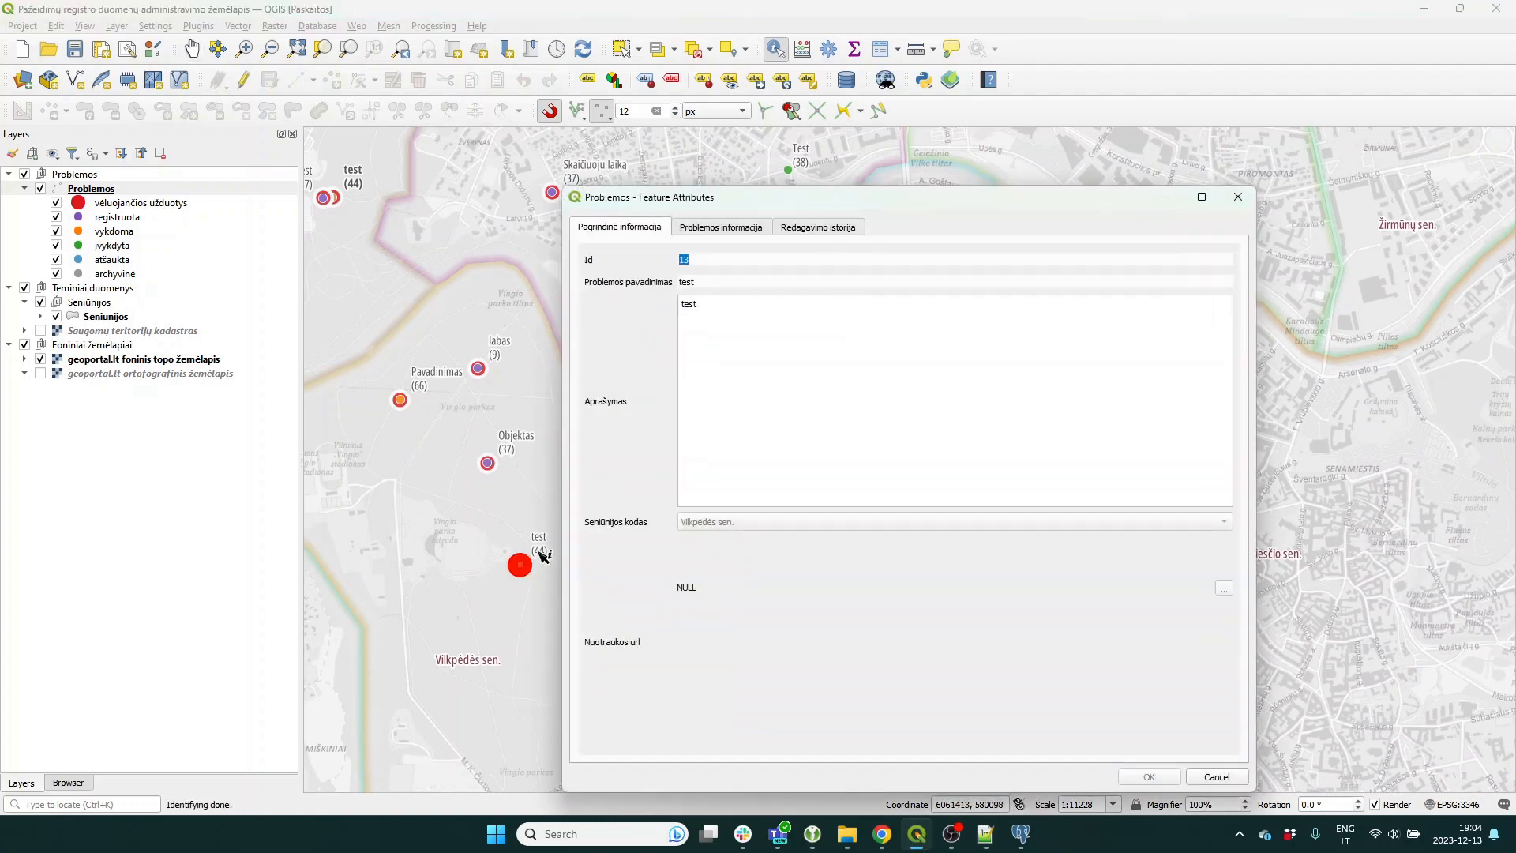
pyautogui.click(716, 230)
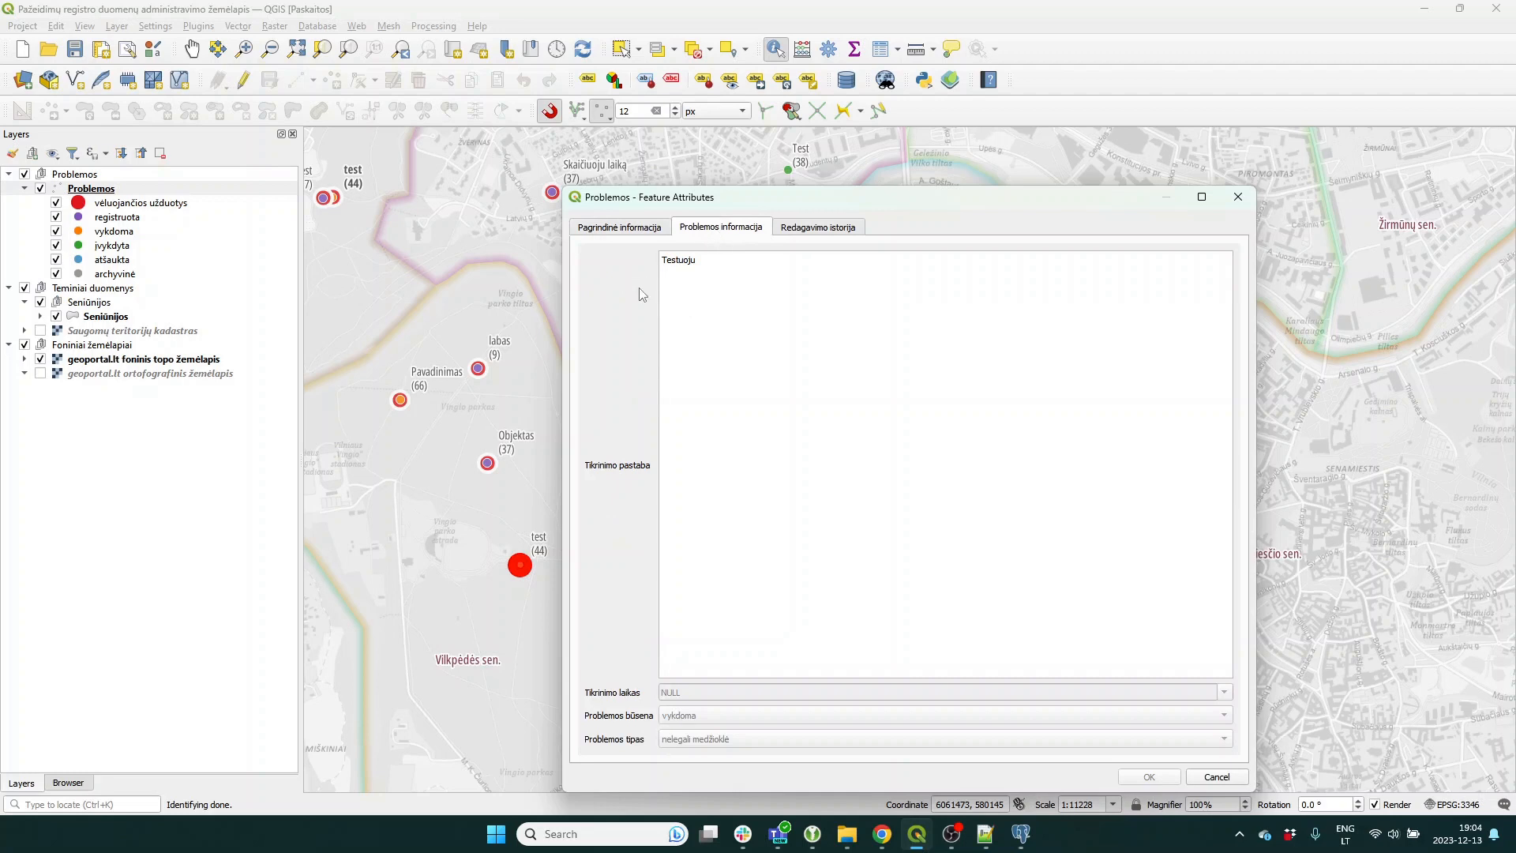
pyautogui.click(829, 228)
pyautogui.click(1238, 197)
pyautogui.click(555, 570)
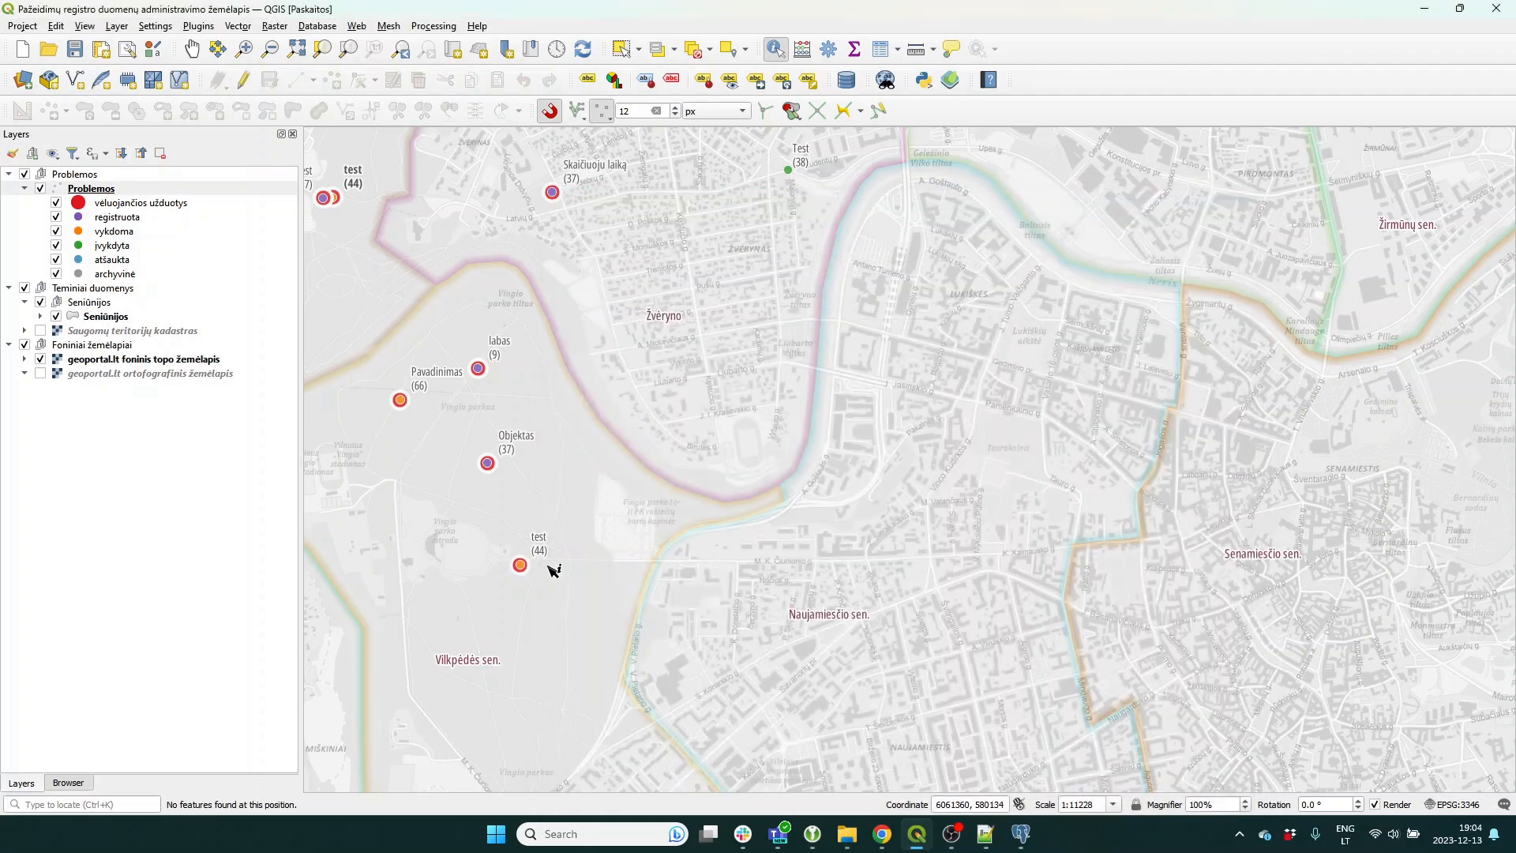
pyautogui.scroll(1, 554, 570)
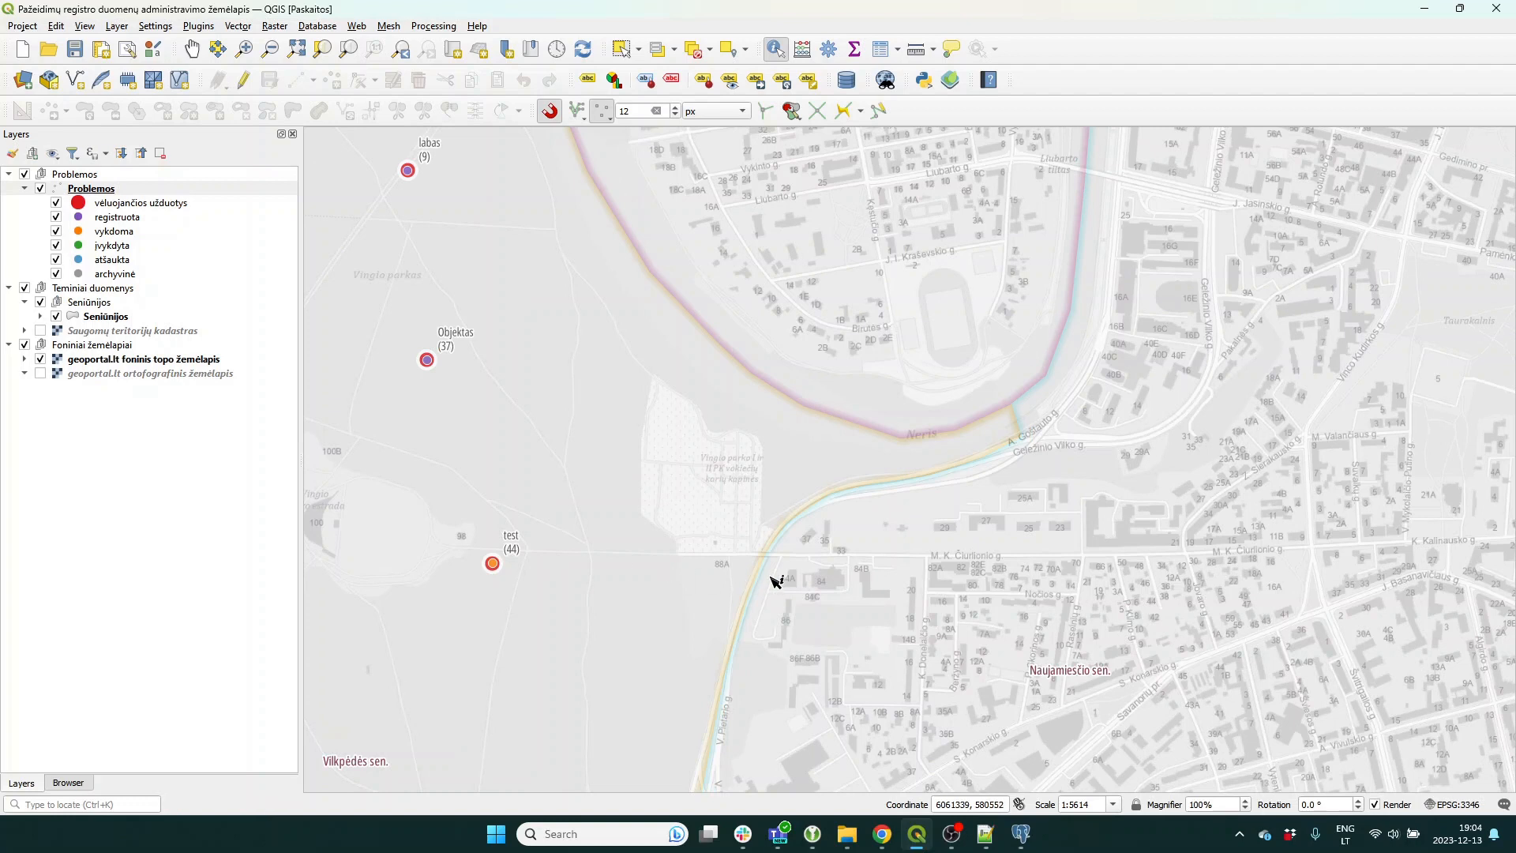
pyautogui.moveTo(784, 574); pyautogui.dragTo(705, 572)
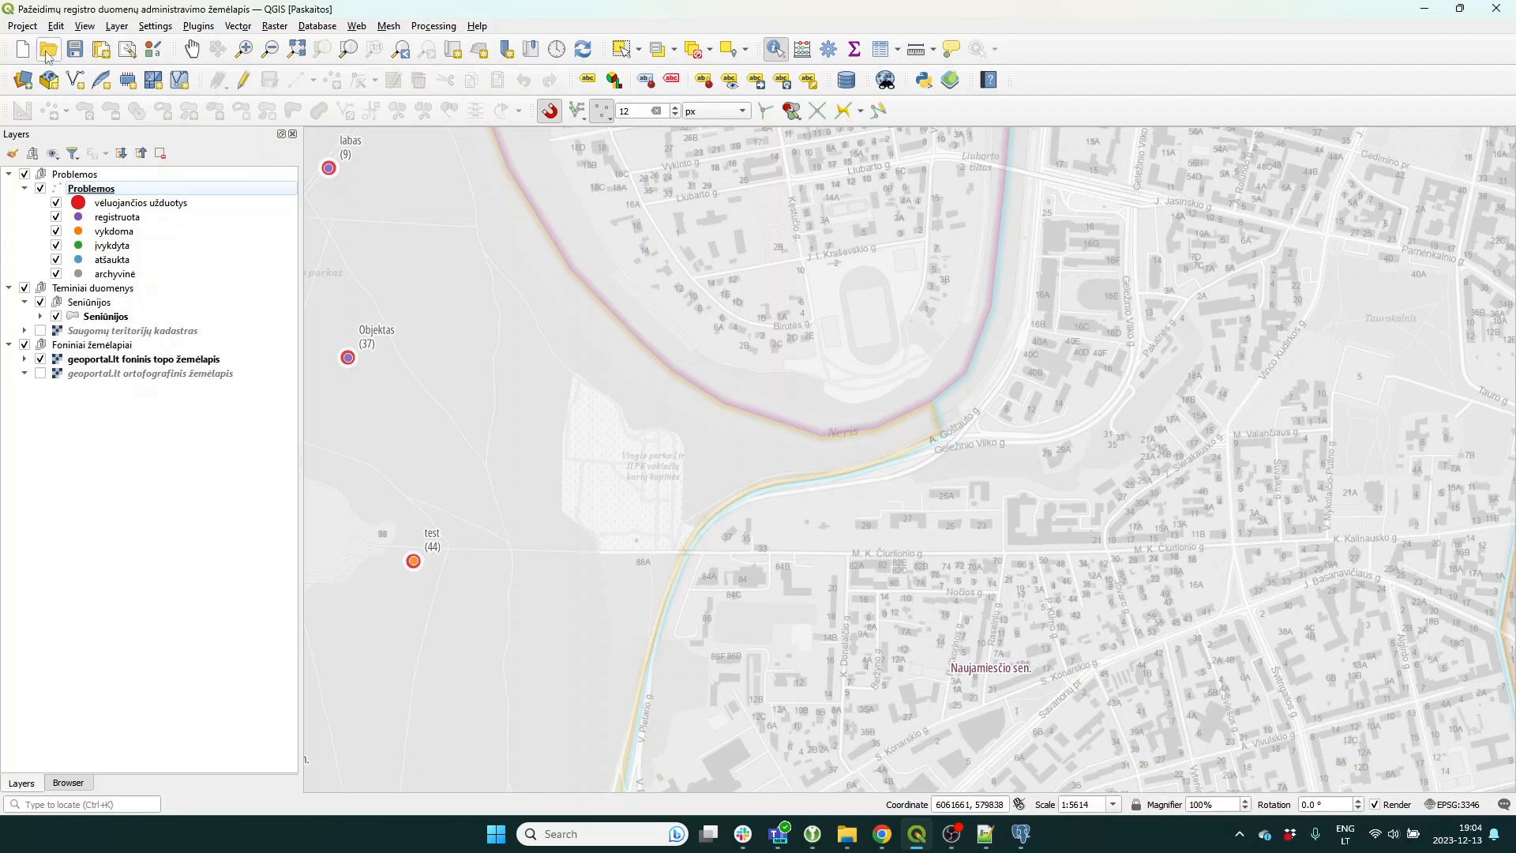
# Save the project as Problemos_registravimas in the QGIS files (*.qgs) format.
pyautogui.click(26, 29)
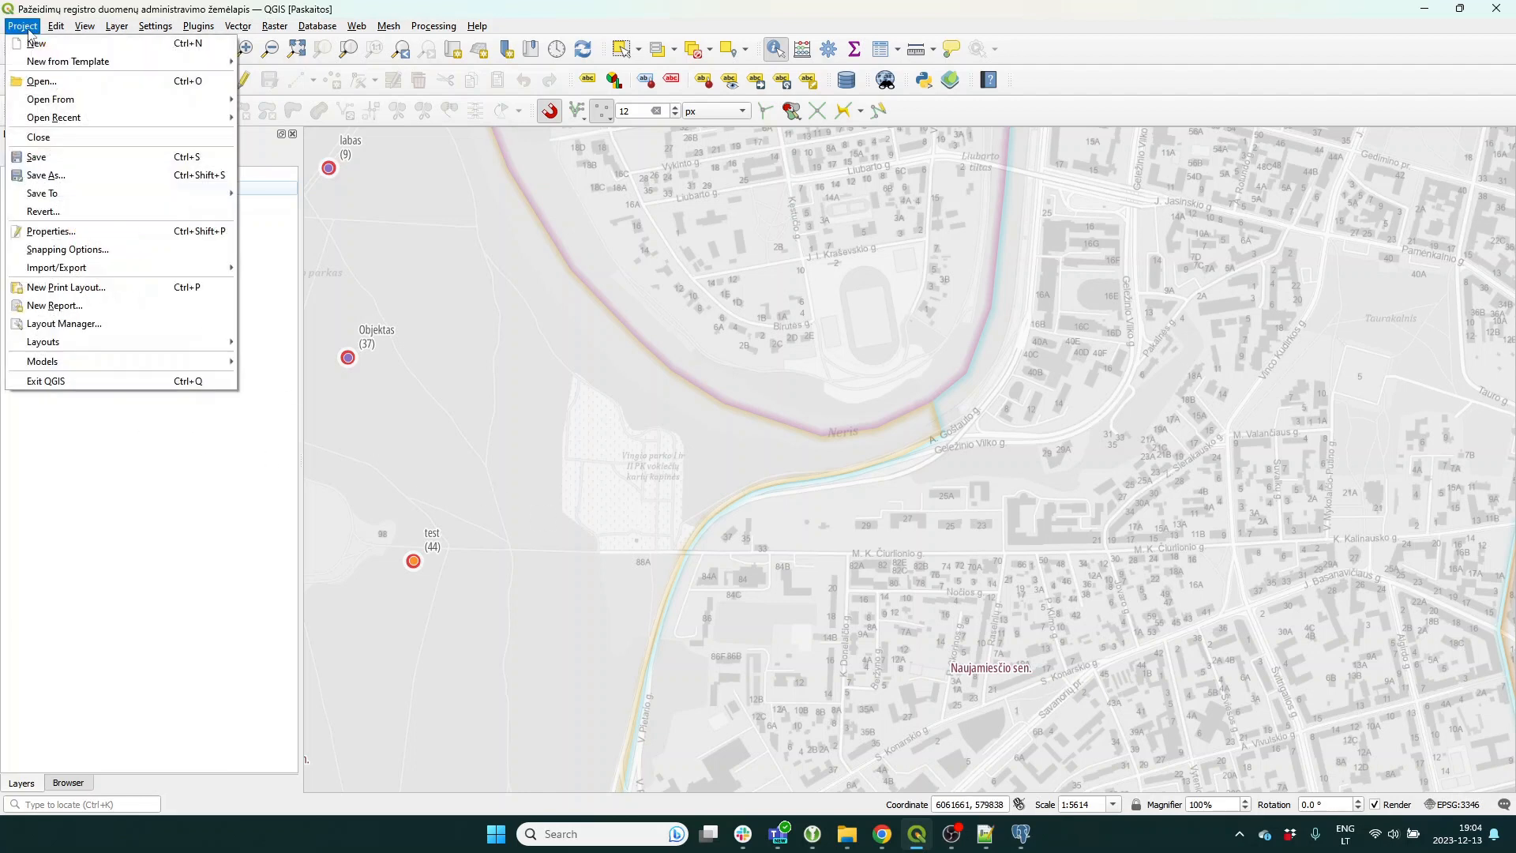
pyautogui.click(55, 175)
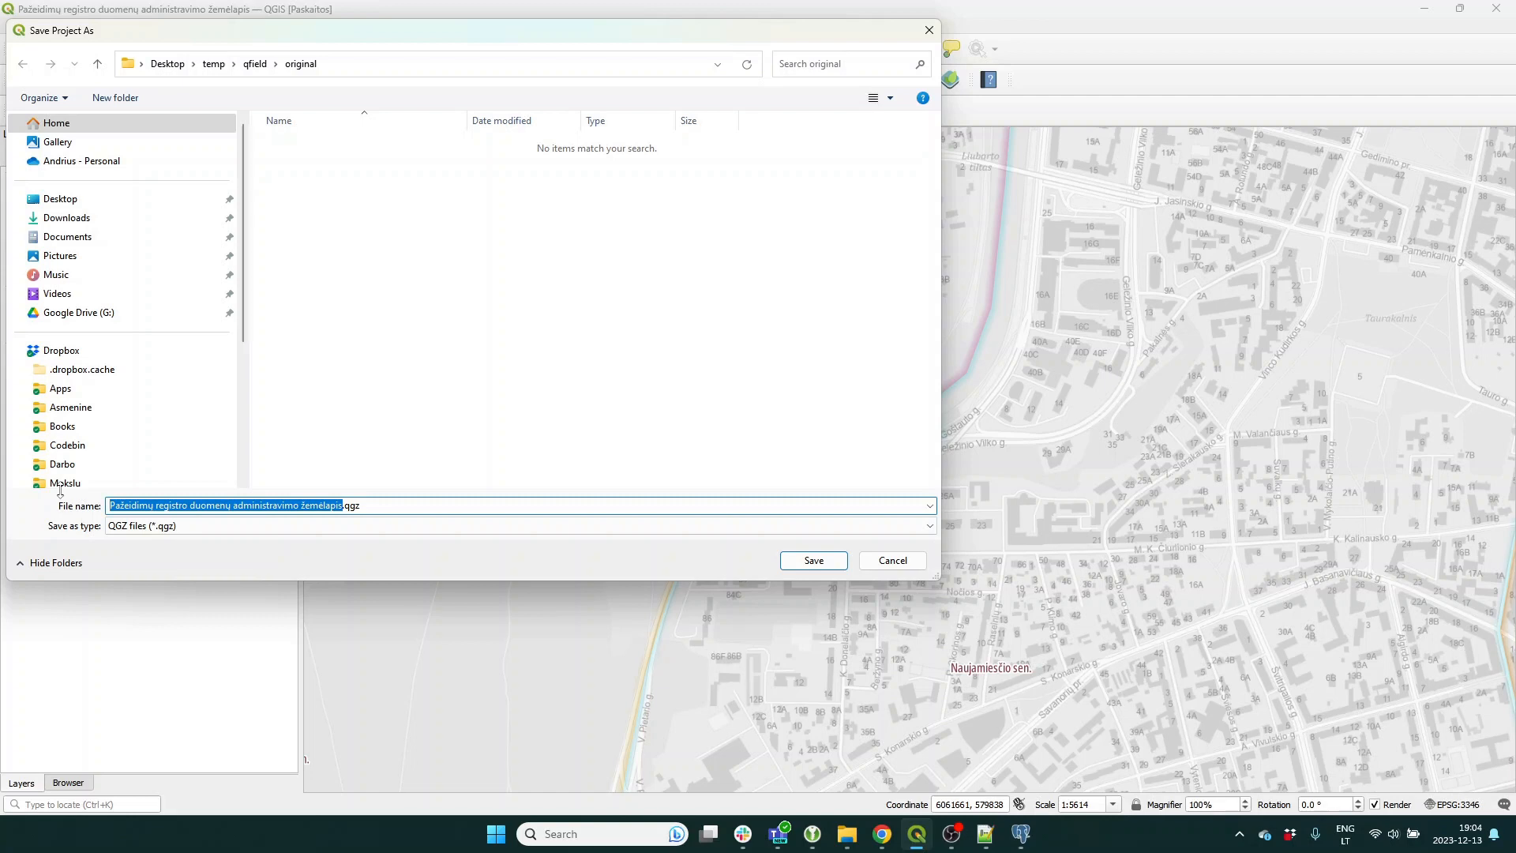
pyautogui.write('Problemos_')
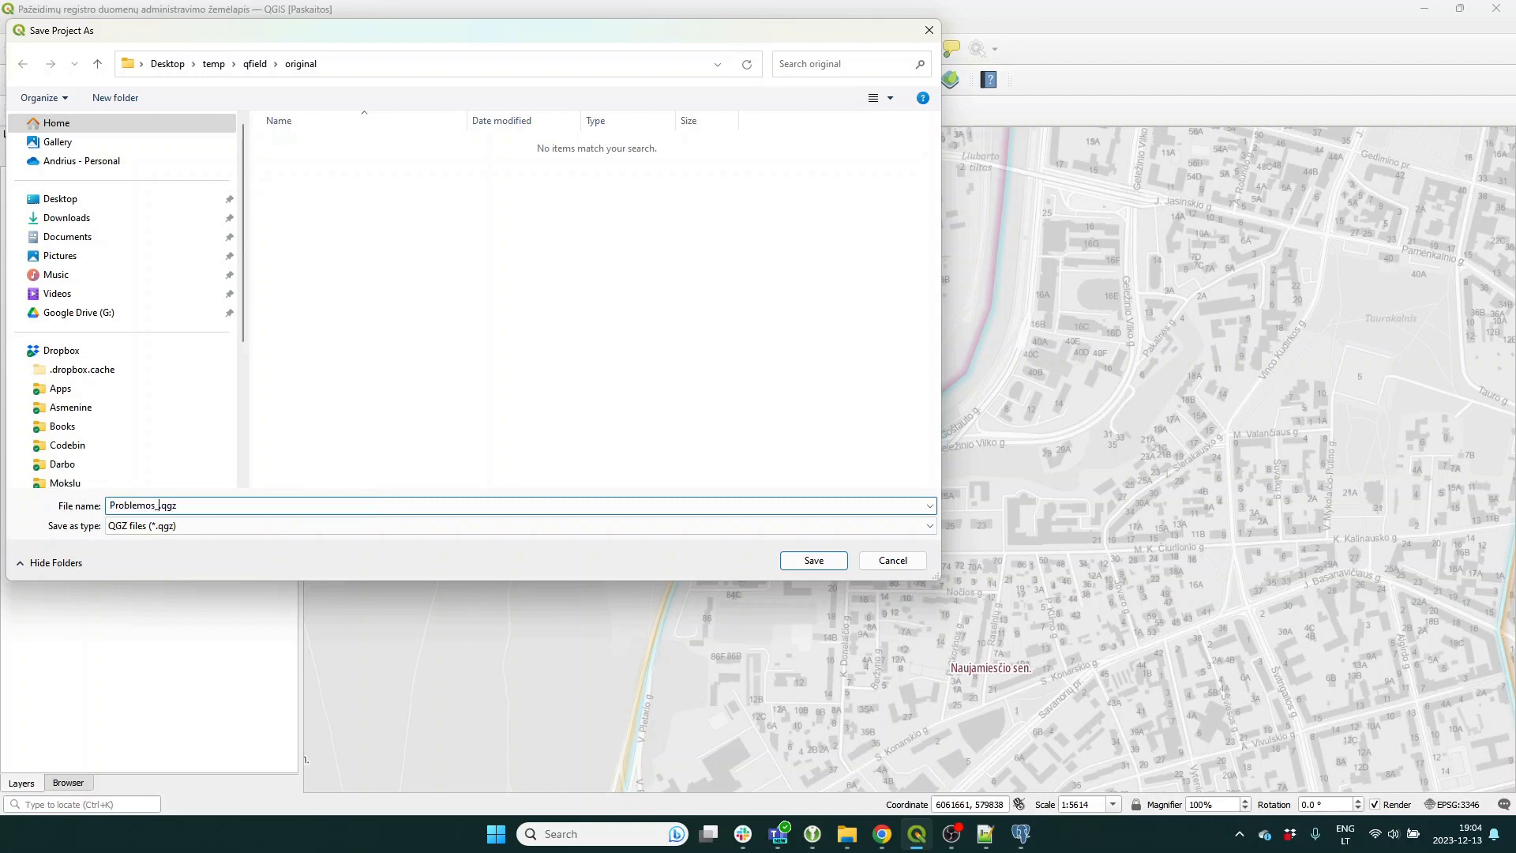
pyautogui.write('registravimas')
pyautogui.click(174, 530)
pyautogui.click(161, 553)
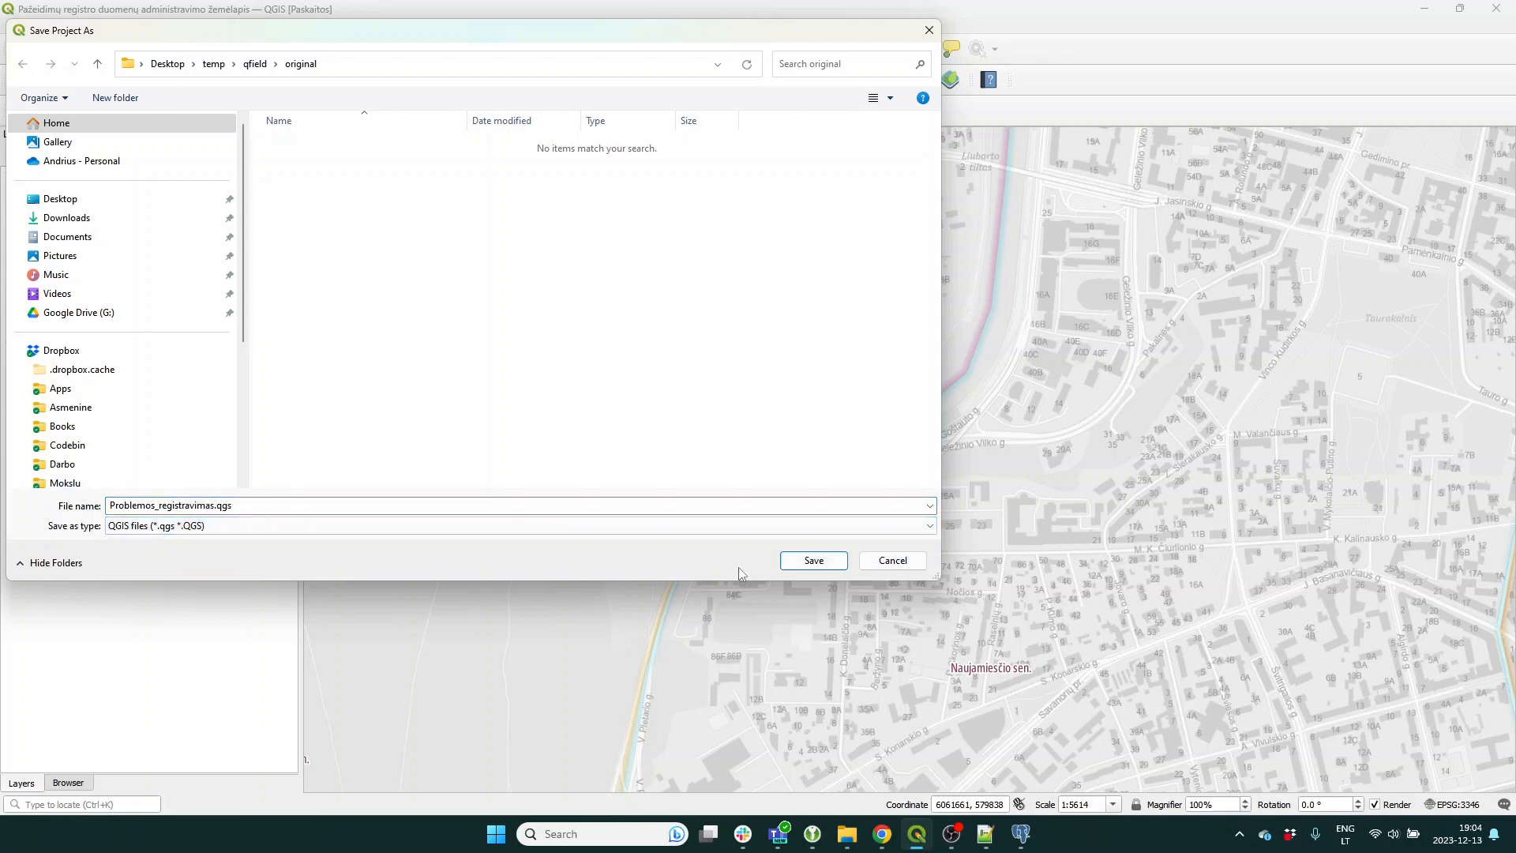
pyautogui.click(813, 561)
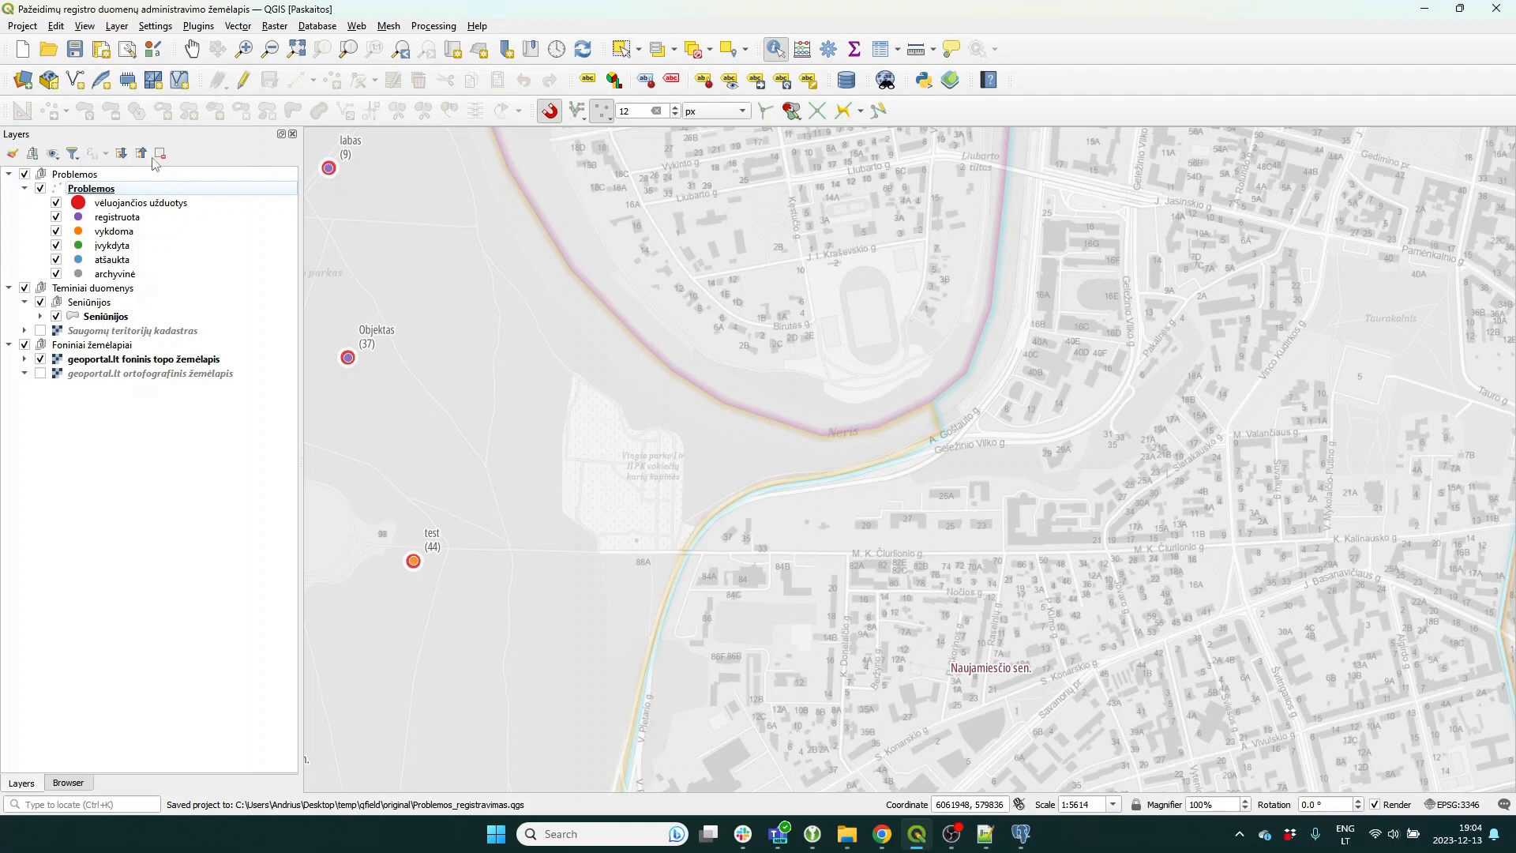
pyautogui.click(23, 26)
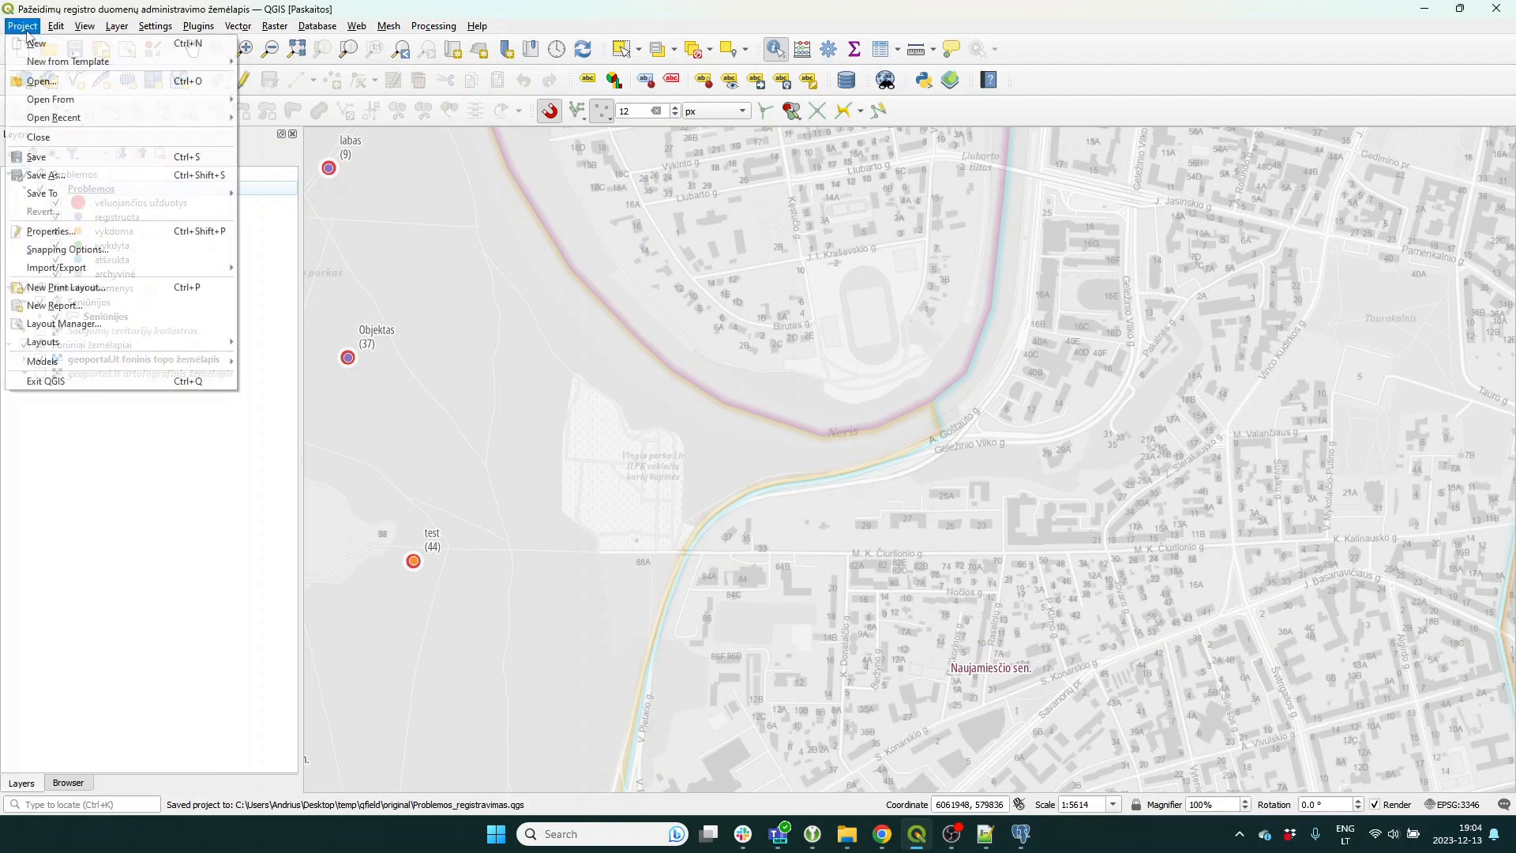
# Set the project's Save paths option to Relative in Project Properties and confirm.
pyautogui.click(51, 231)
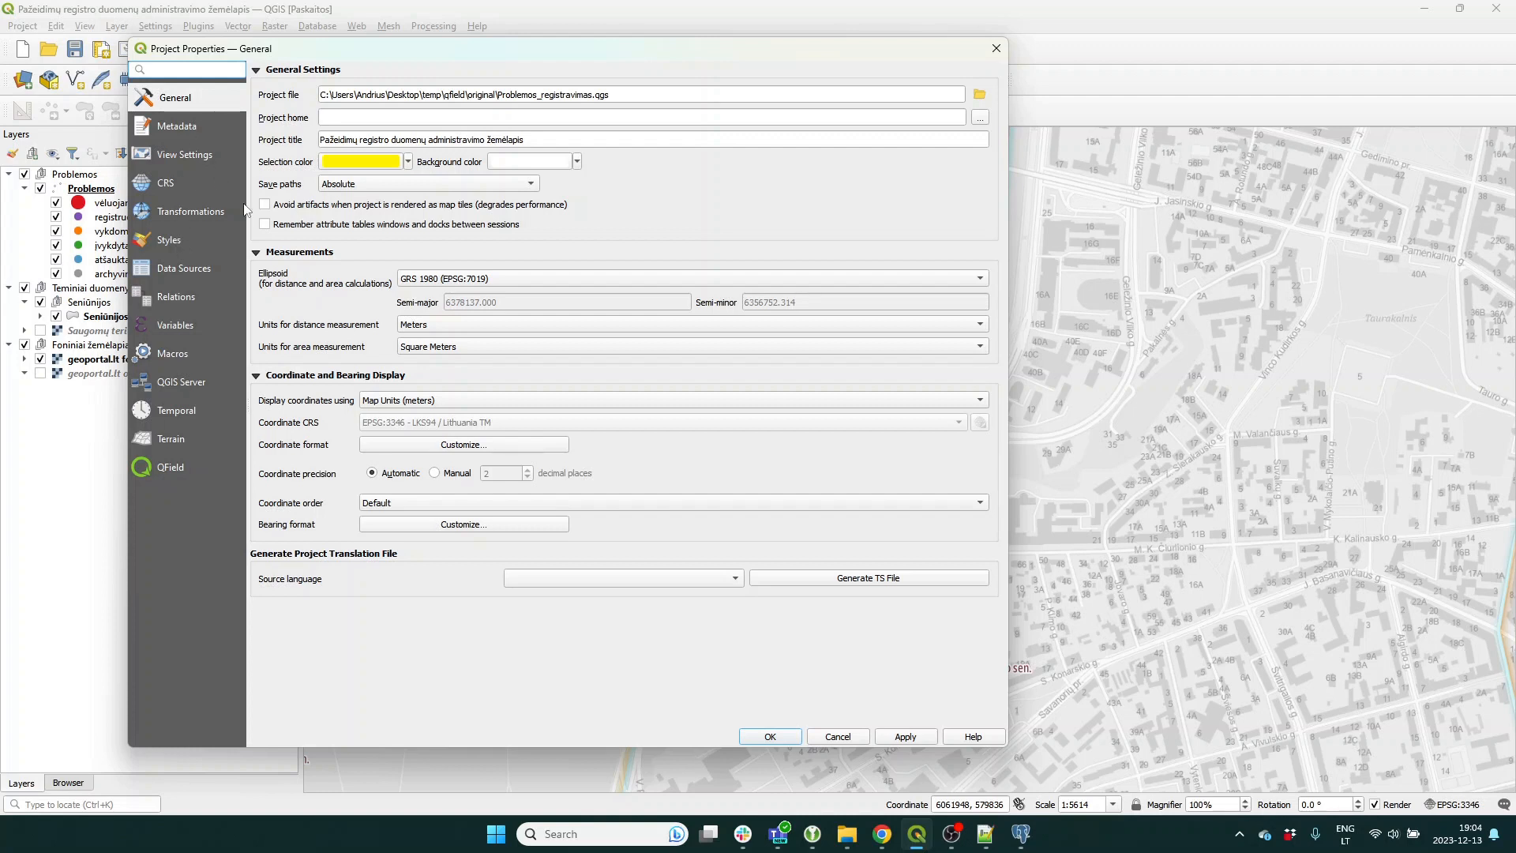
pyautogui.click(357, 188)
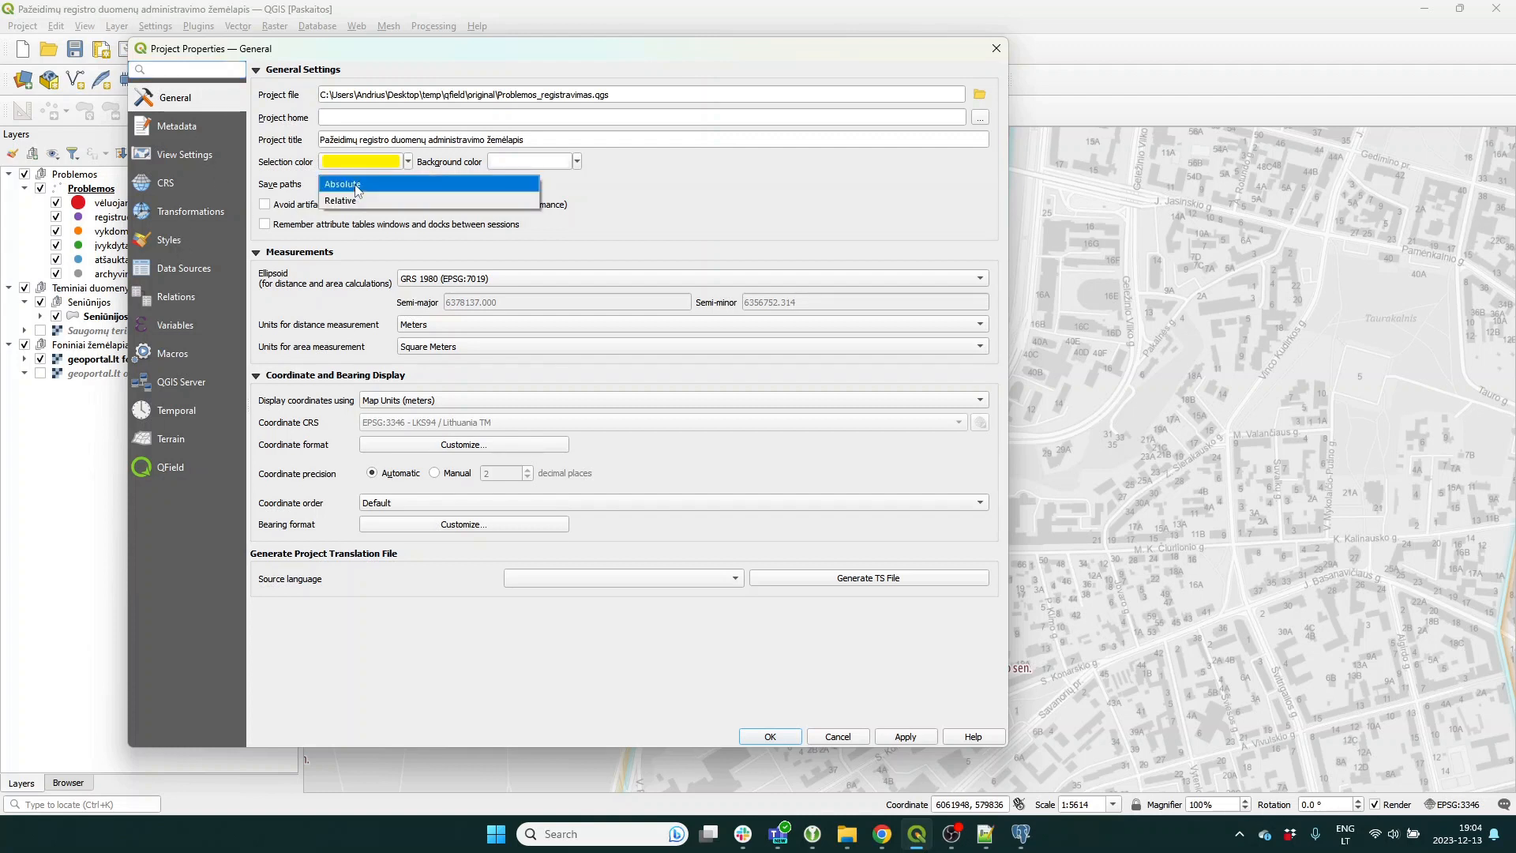
pyautogui.click(357, 202)
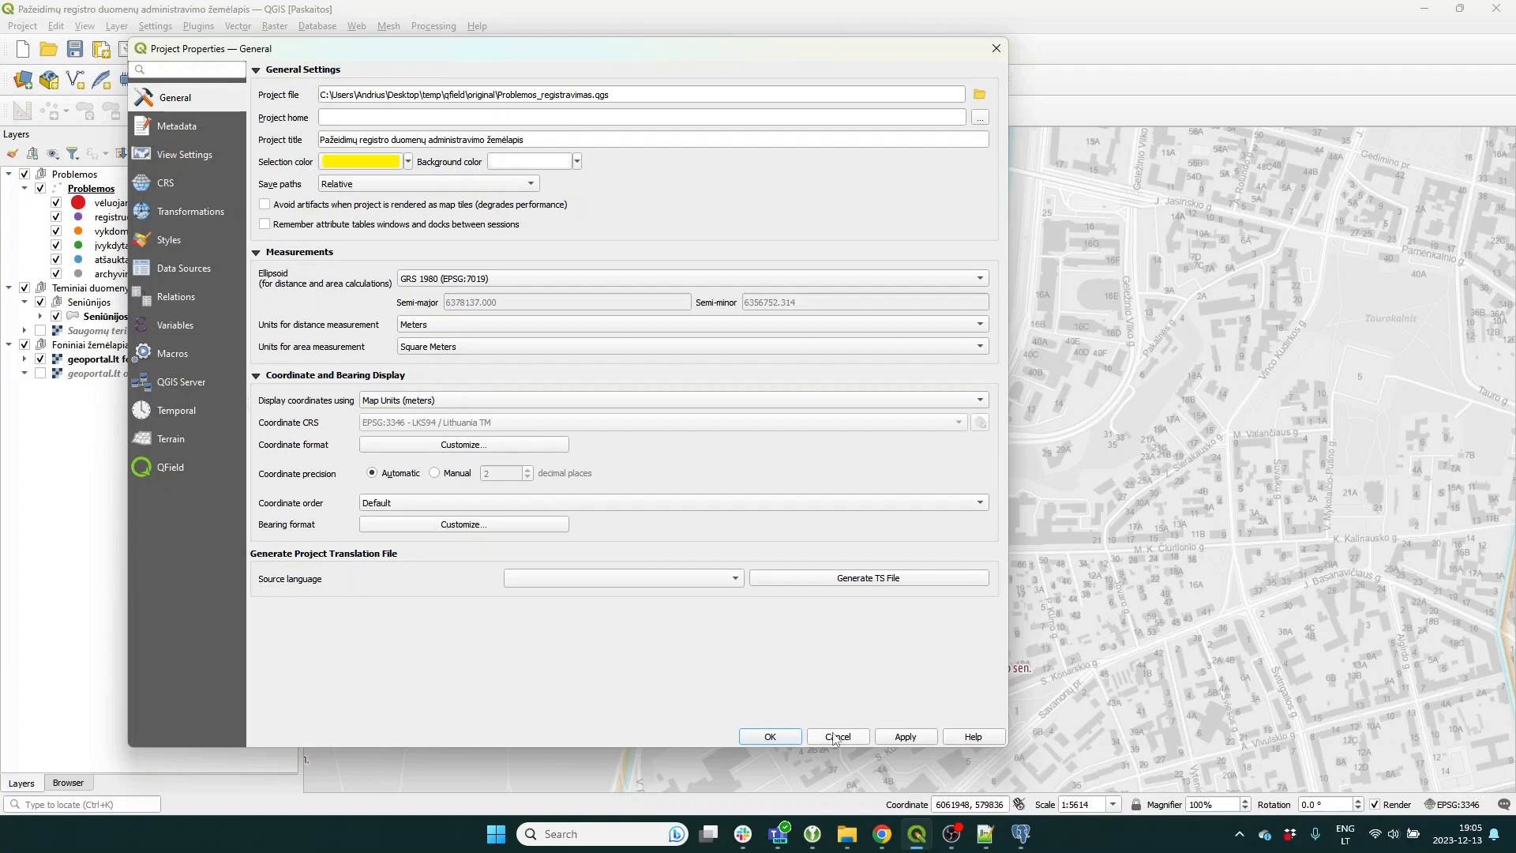
pyautogui.click(791, 738)
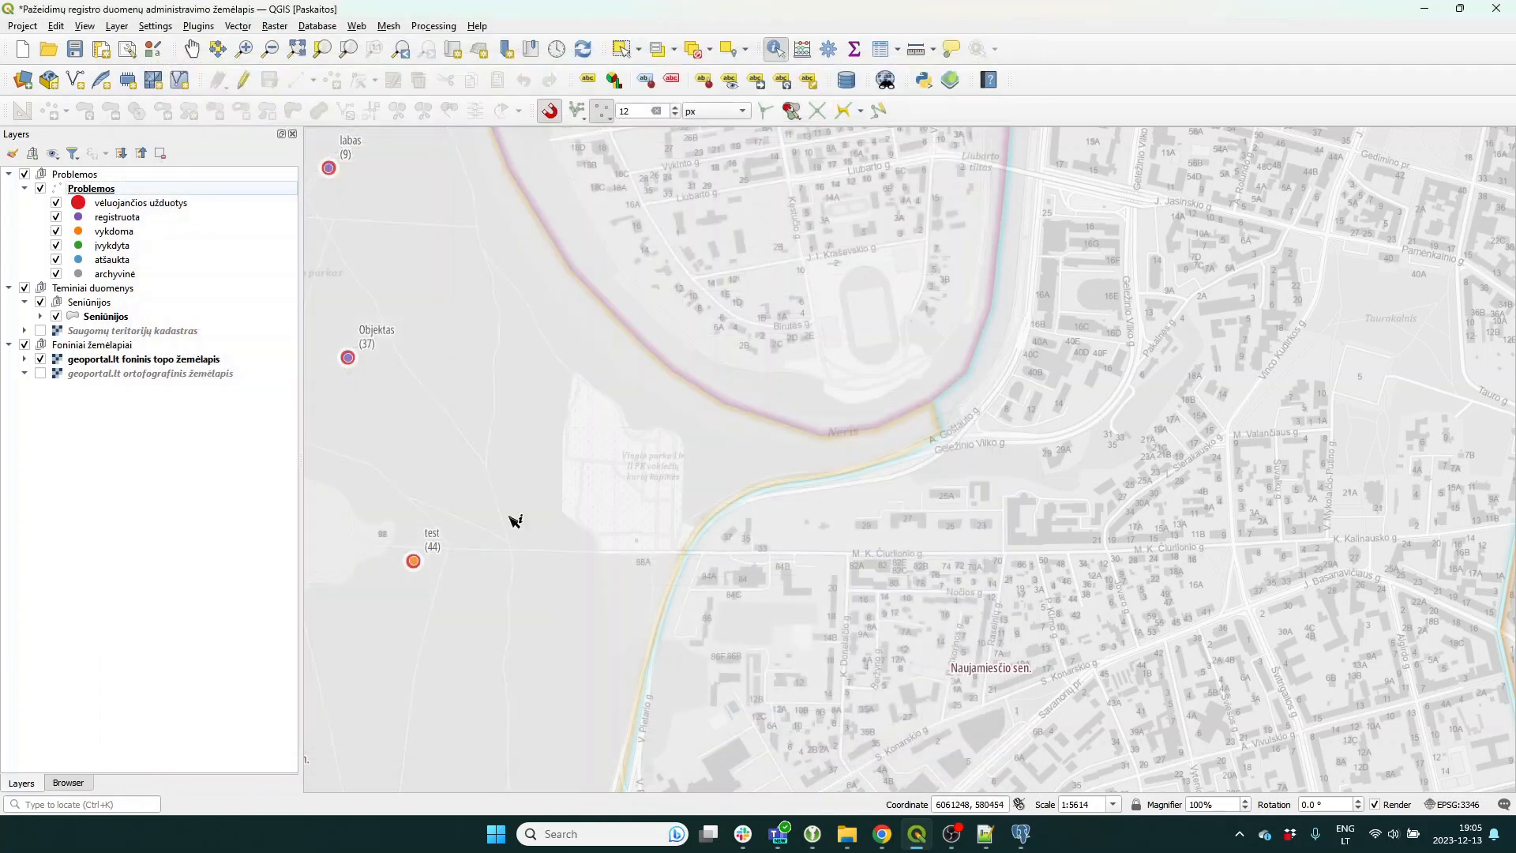
# Save the project and confirm QField Sync 4.6.1 is installed via the plugin manager.
pyautogui.click(75, 50)
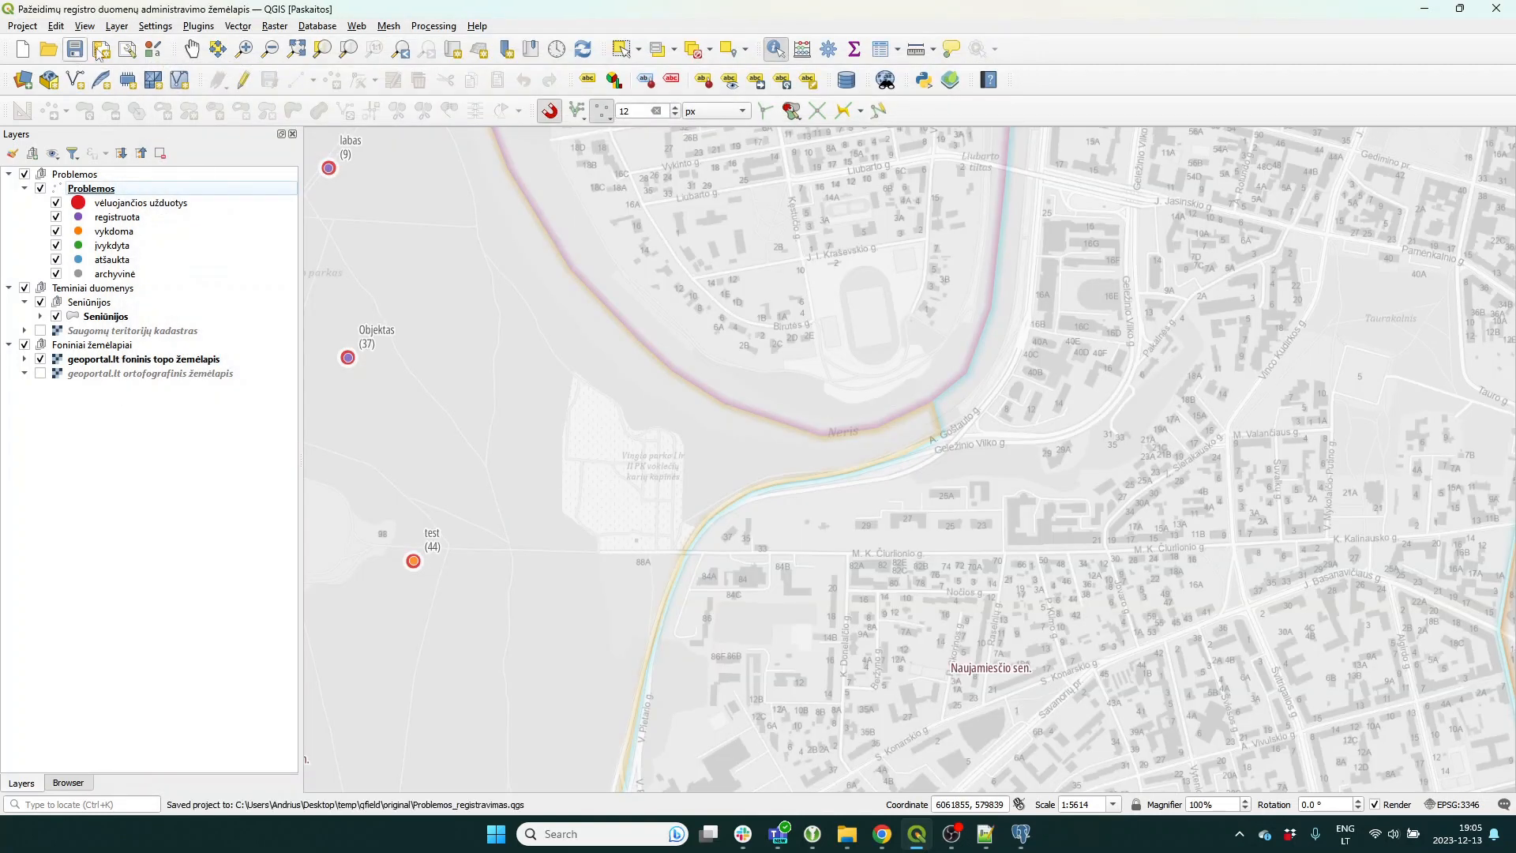
pyautogui.click(198, 27)
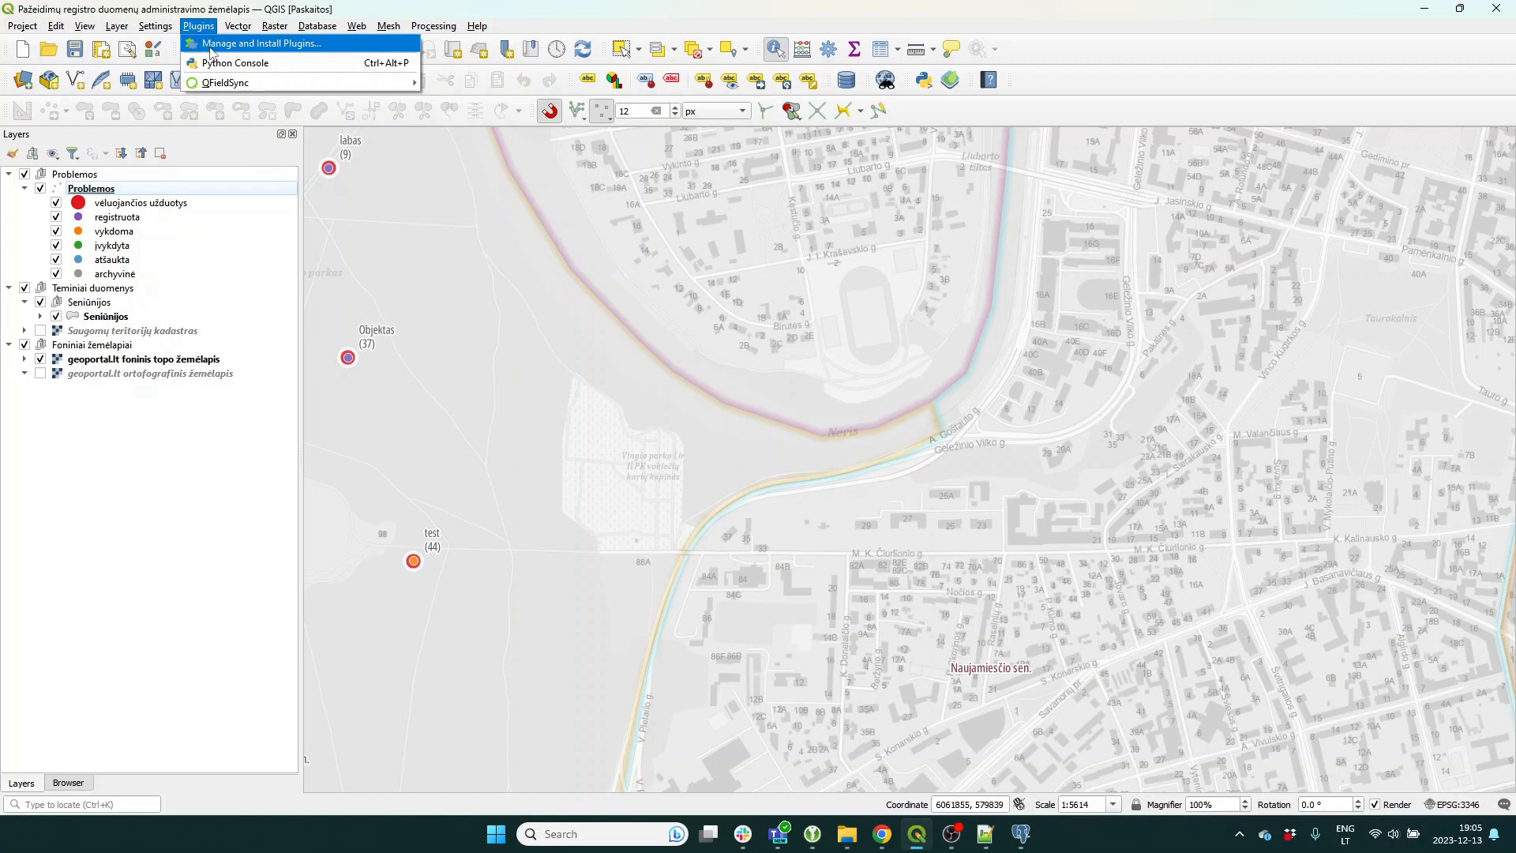
pyautogui.click(212, 44)
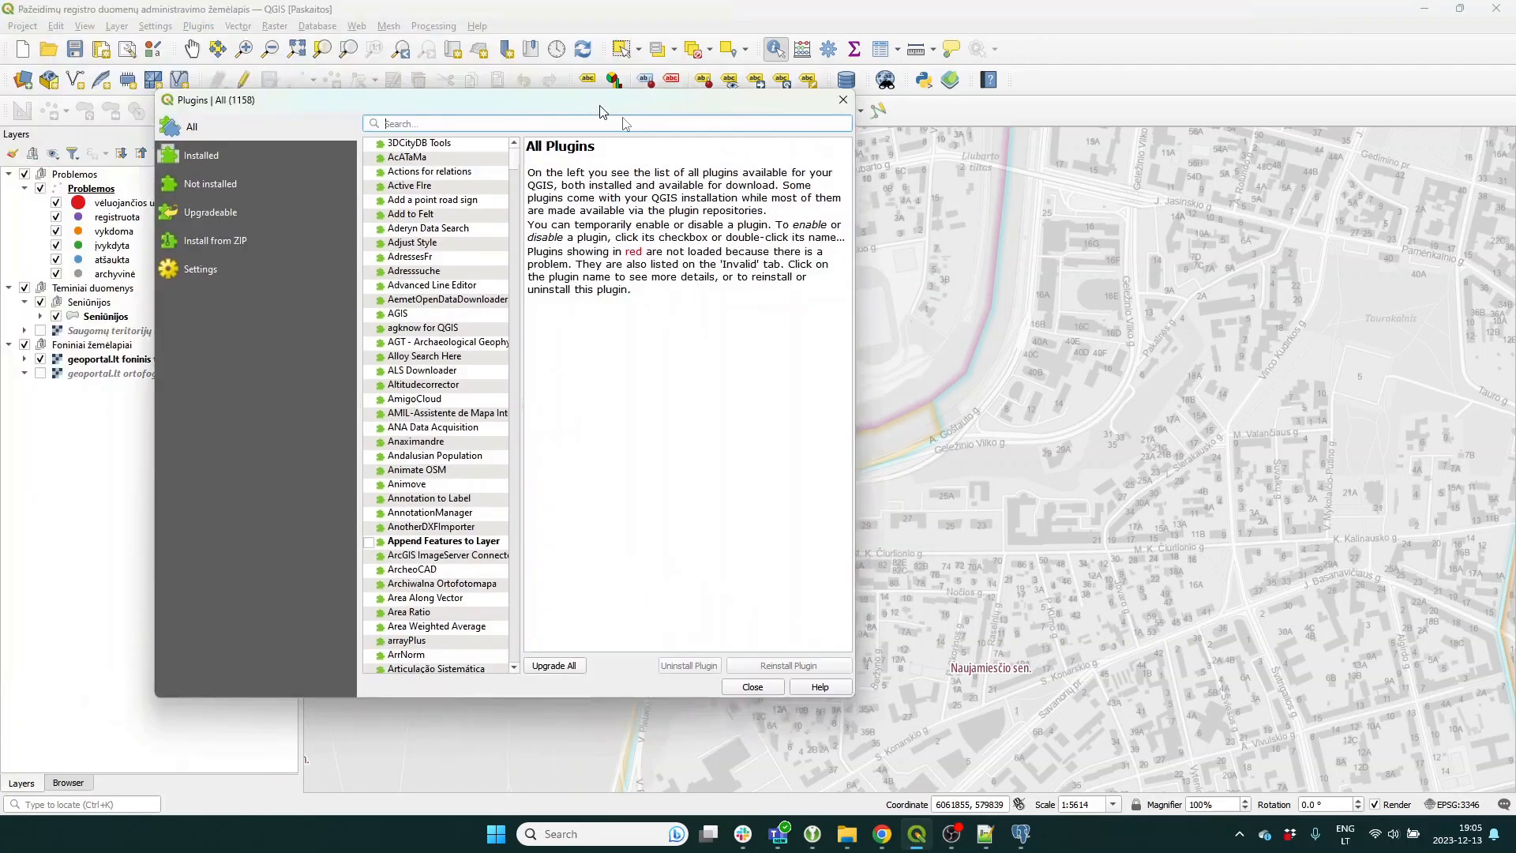
pyautogui.write('qfield')
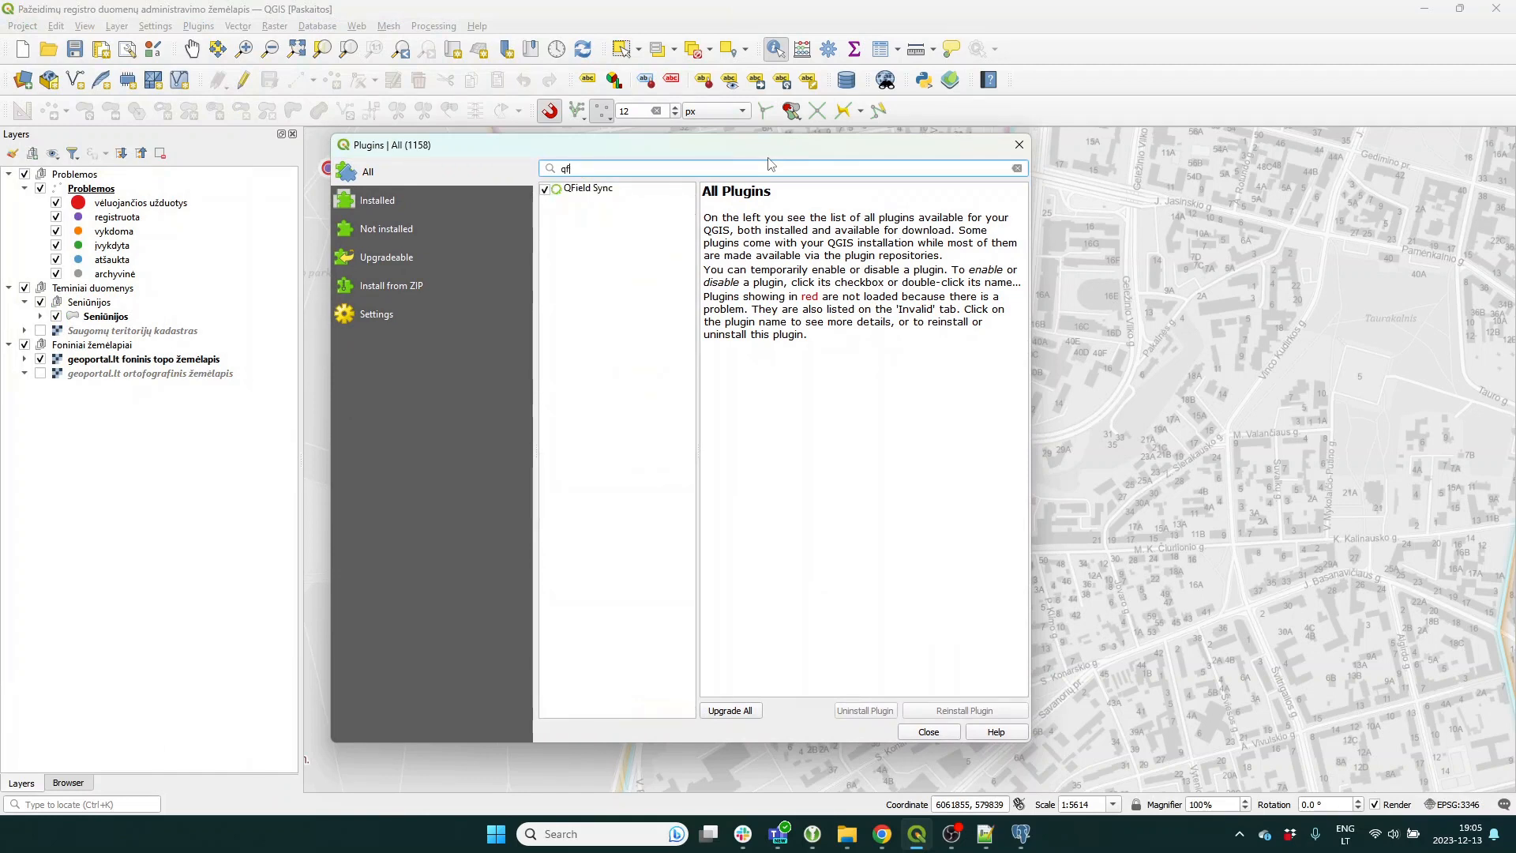
pyautogui.click(575, 193)
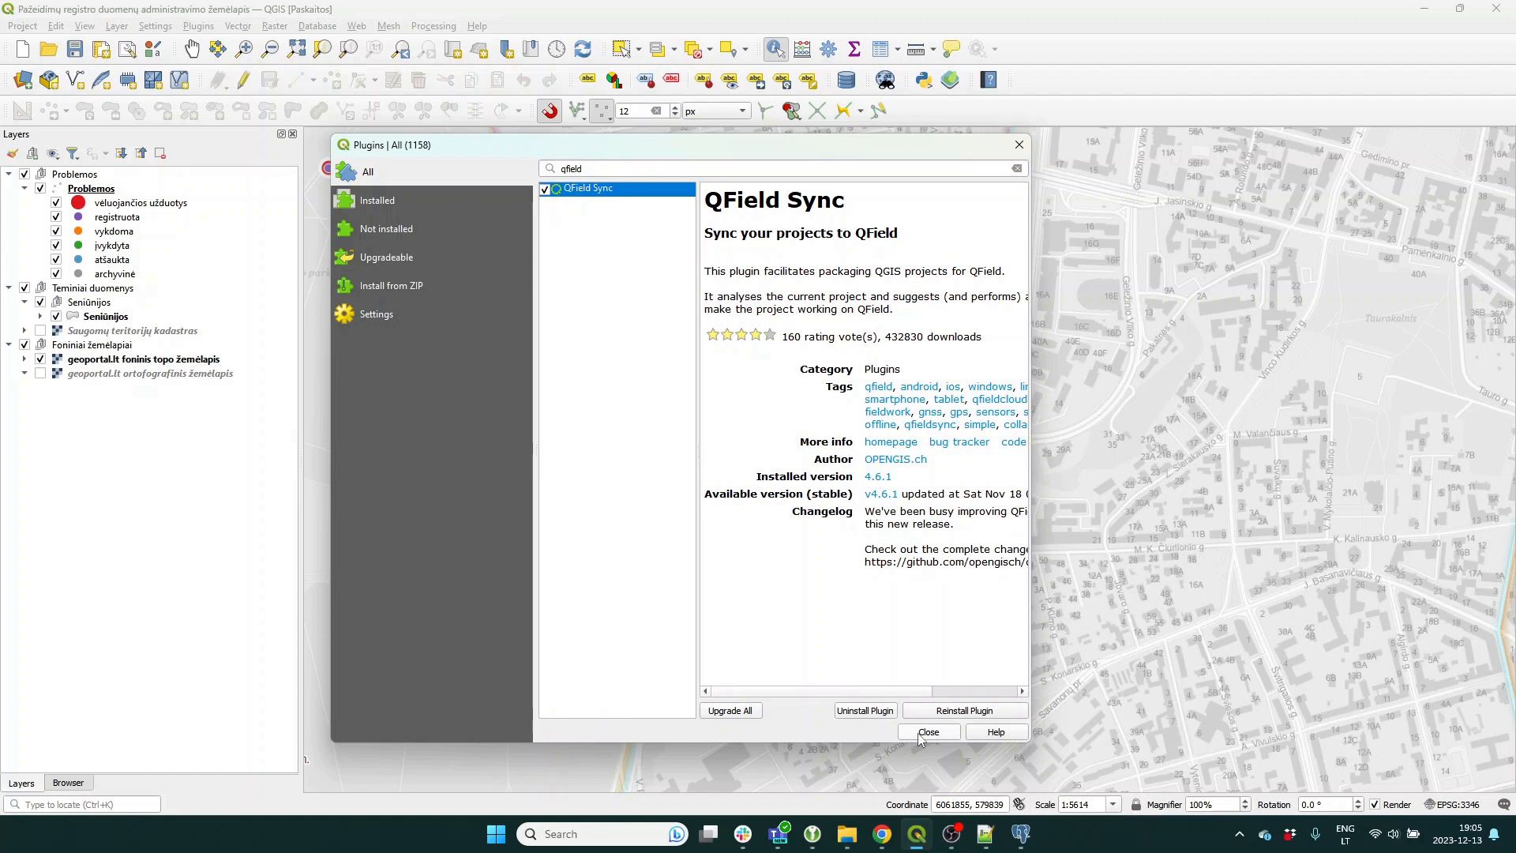
pyautogui.moveTo(888, 336); pyautogui.dragTo(925, 335)
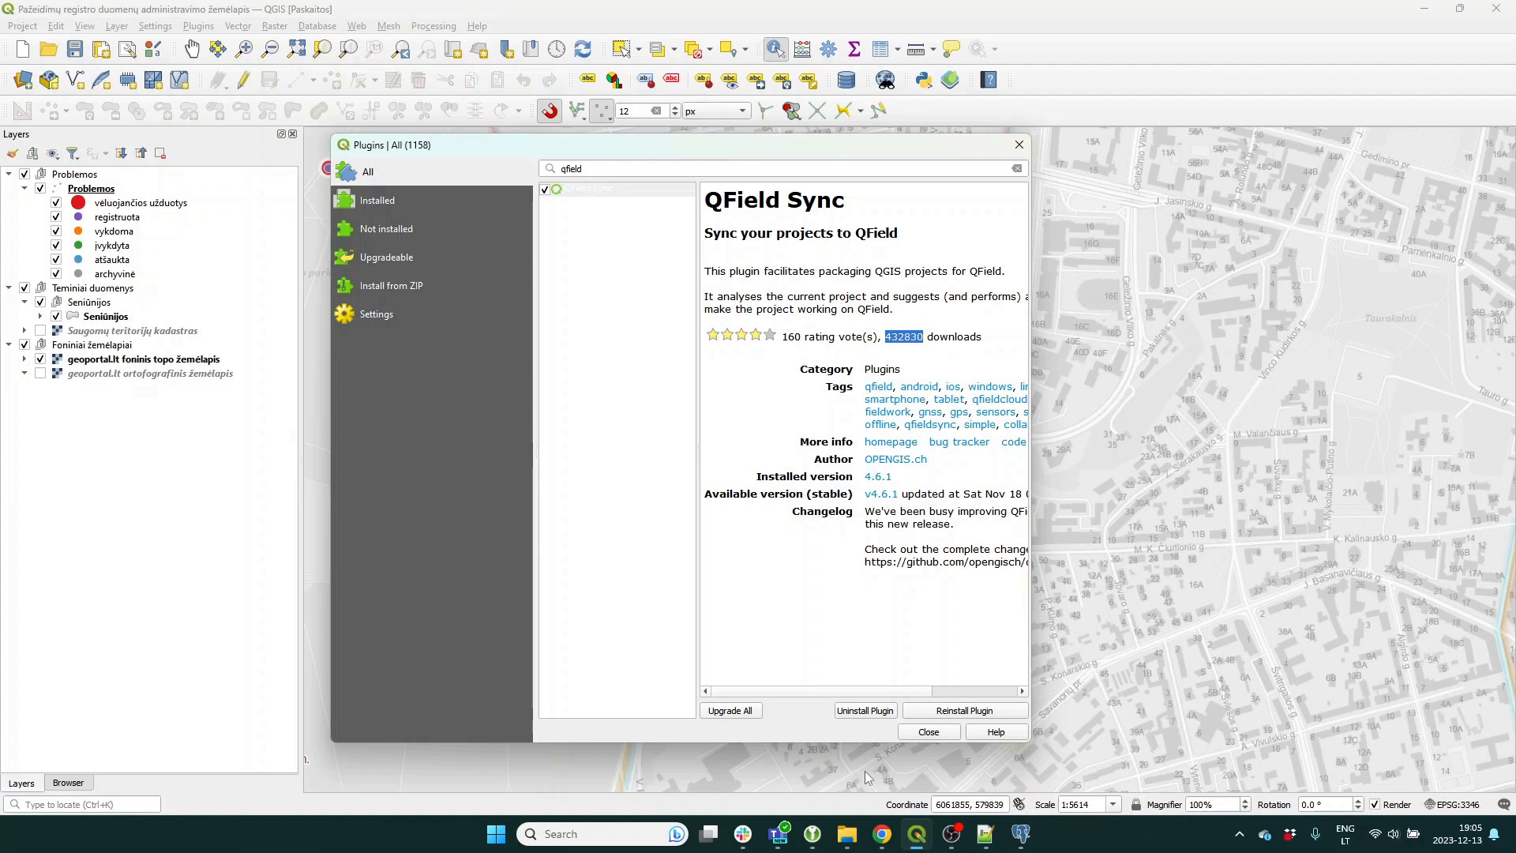
pyautogui.click(928, 733)
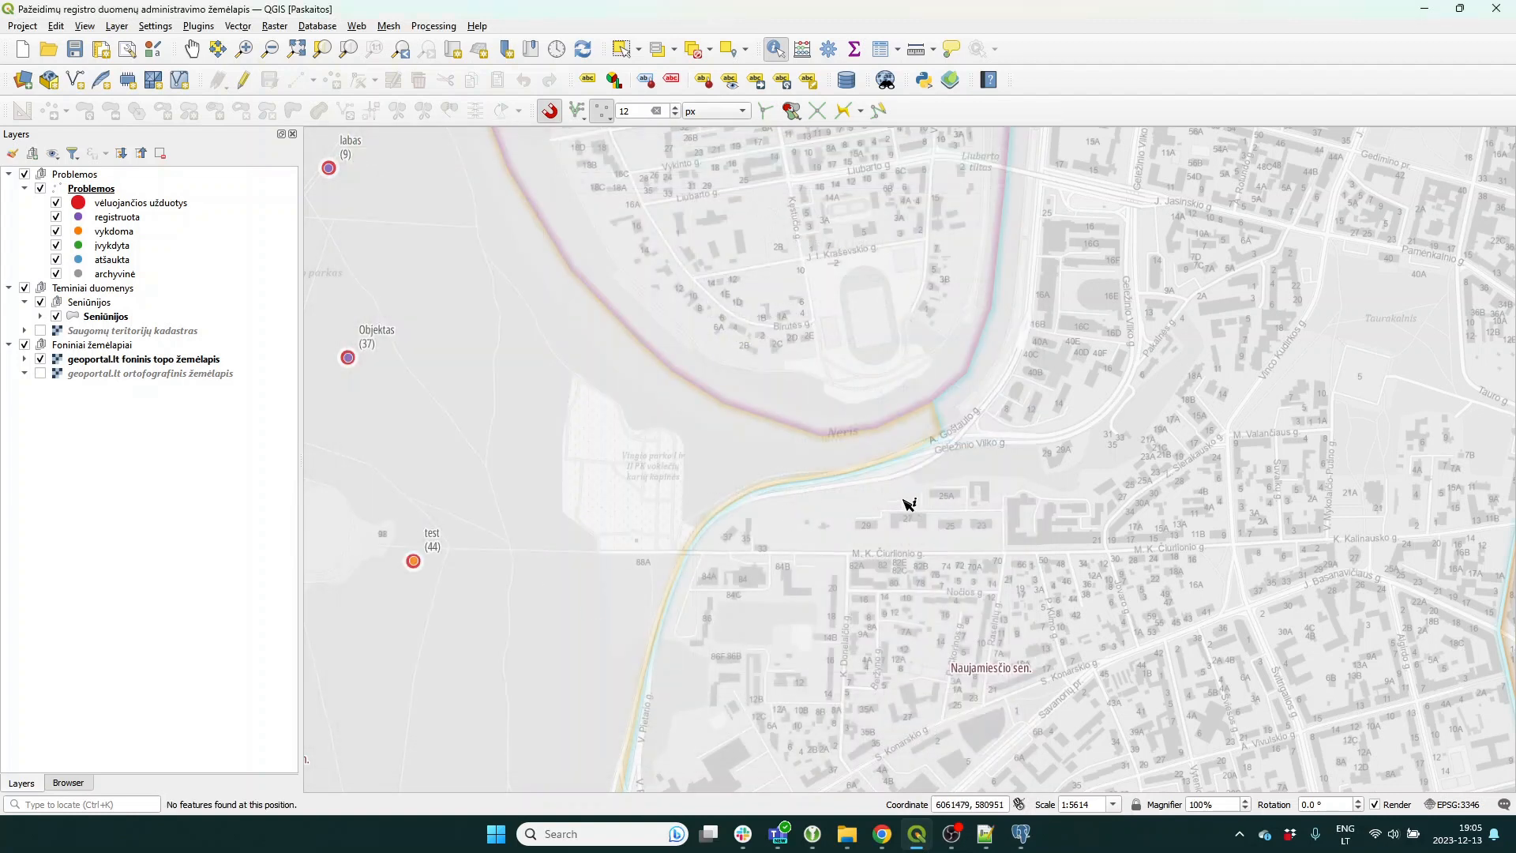
pyautogui.moveTo(908, 505); pyautogui.dragTo(703, 497)
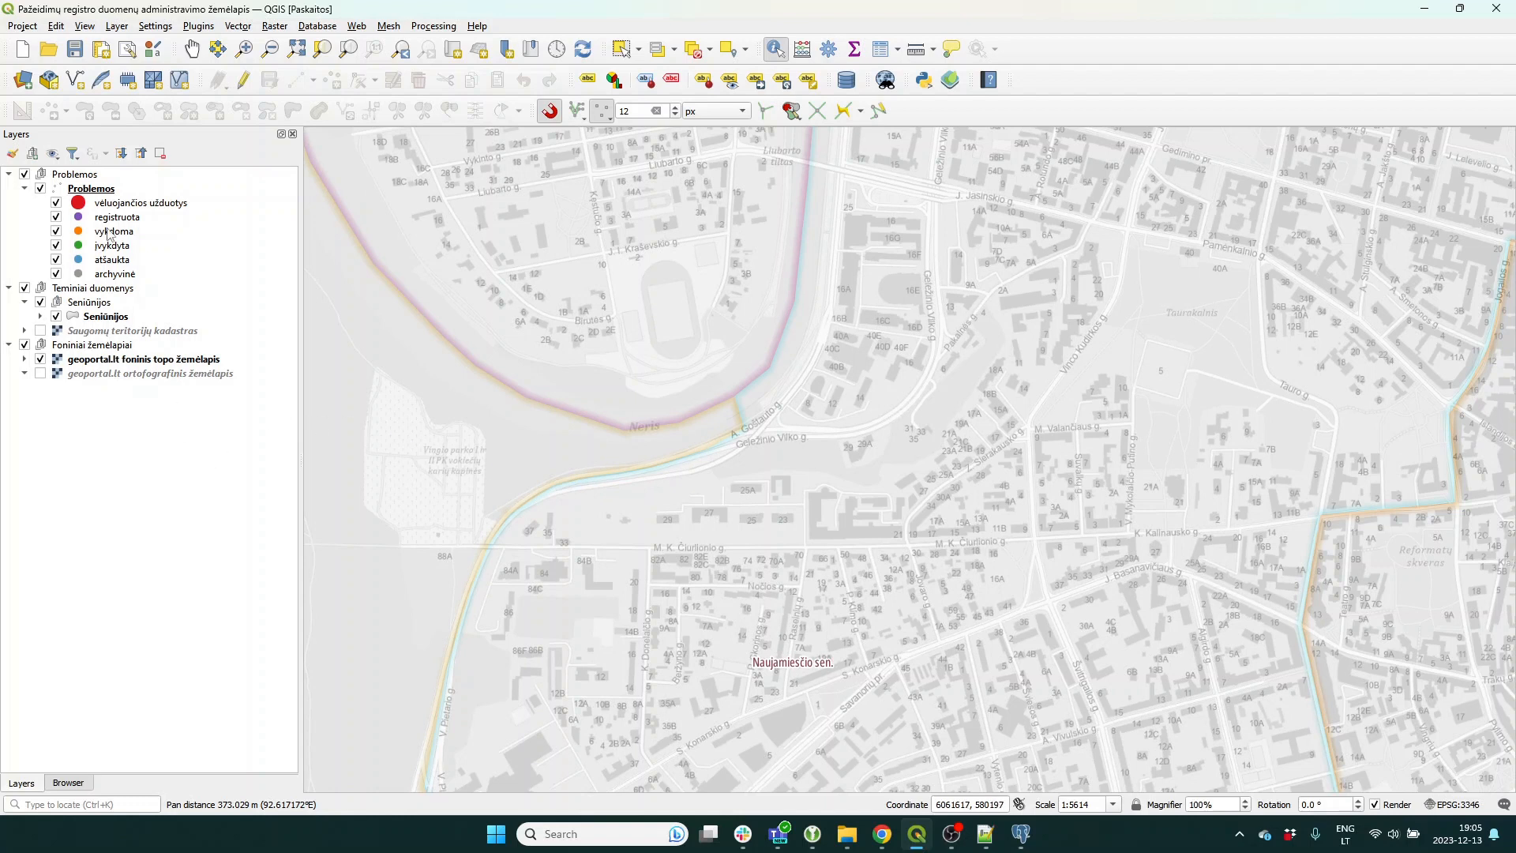
# In the Problemos layer's Attributes Form, expand the form groups and compare problemos_tipas with problemos_busena.
pyautogui.click(107, 194)
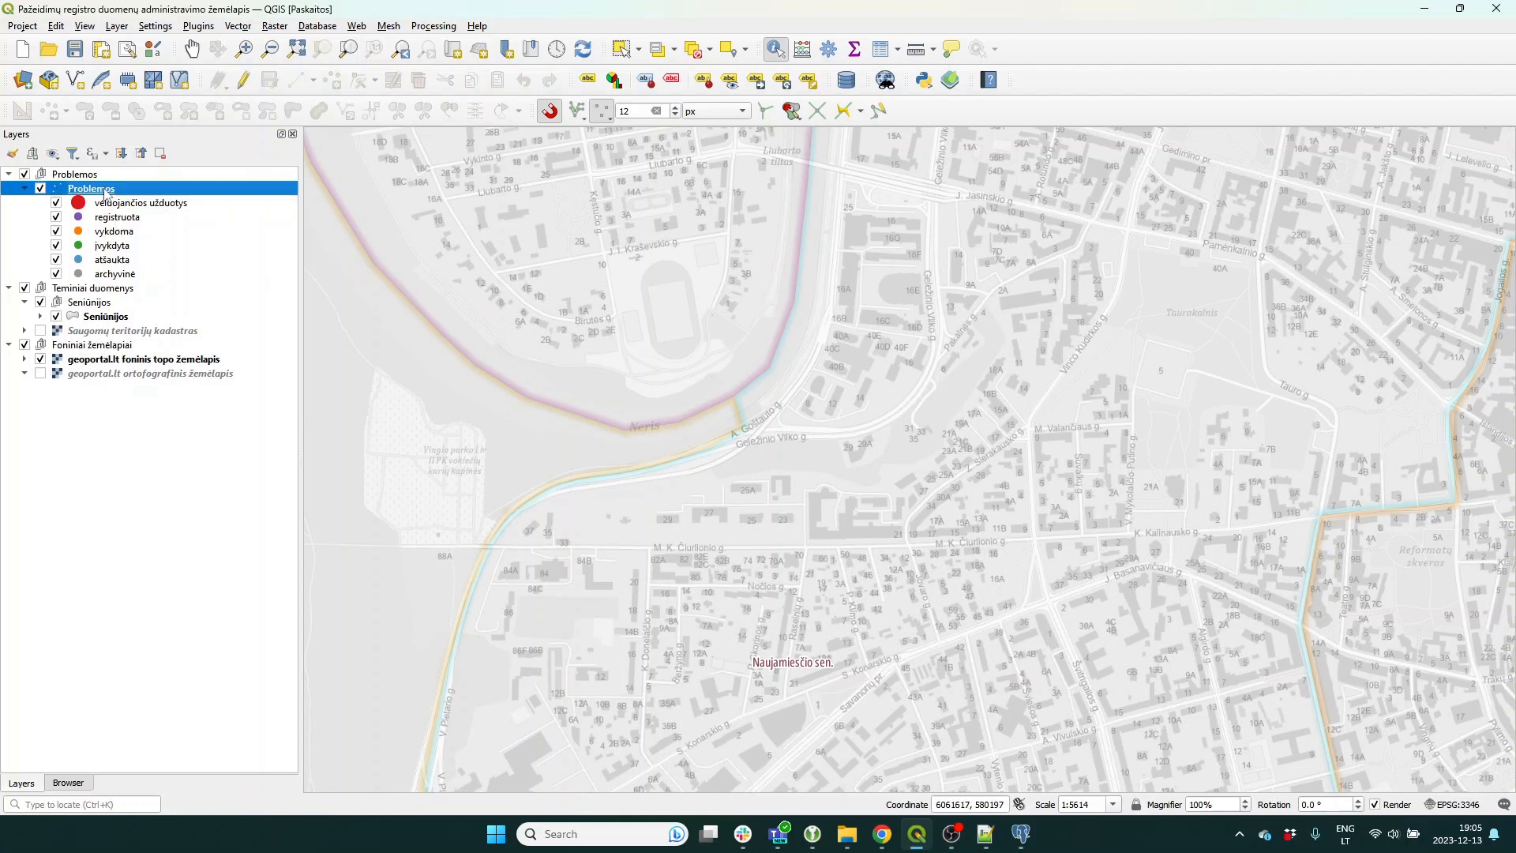
pyautogui.doubleClick(106, 193)
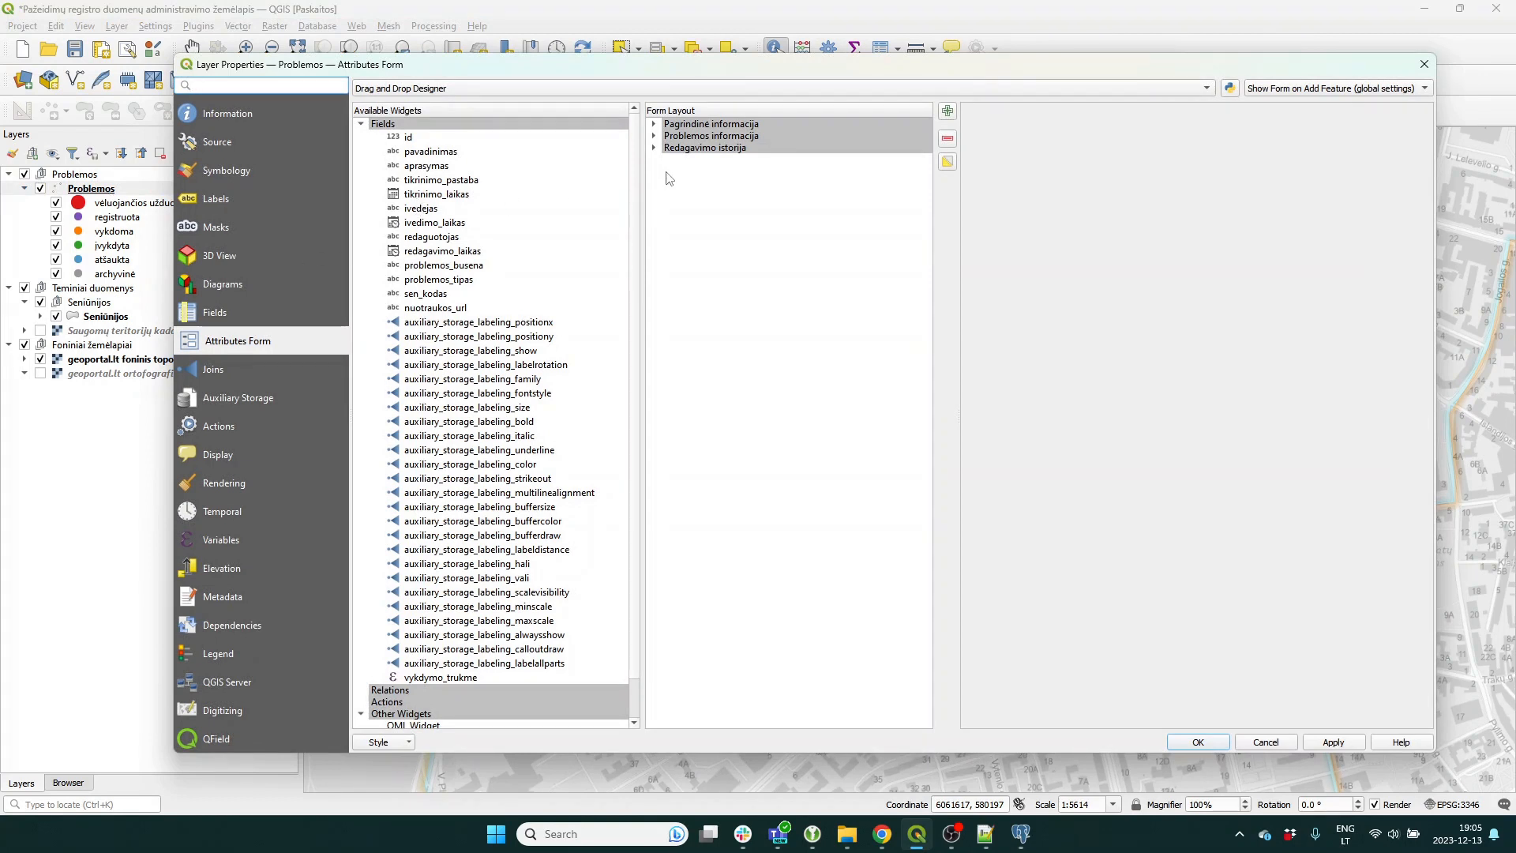
pyautogui.click(654, 148)
pyautogui.click(654, 136)
pyautogui.click(653, 124)
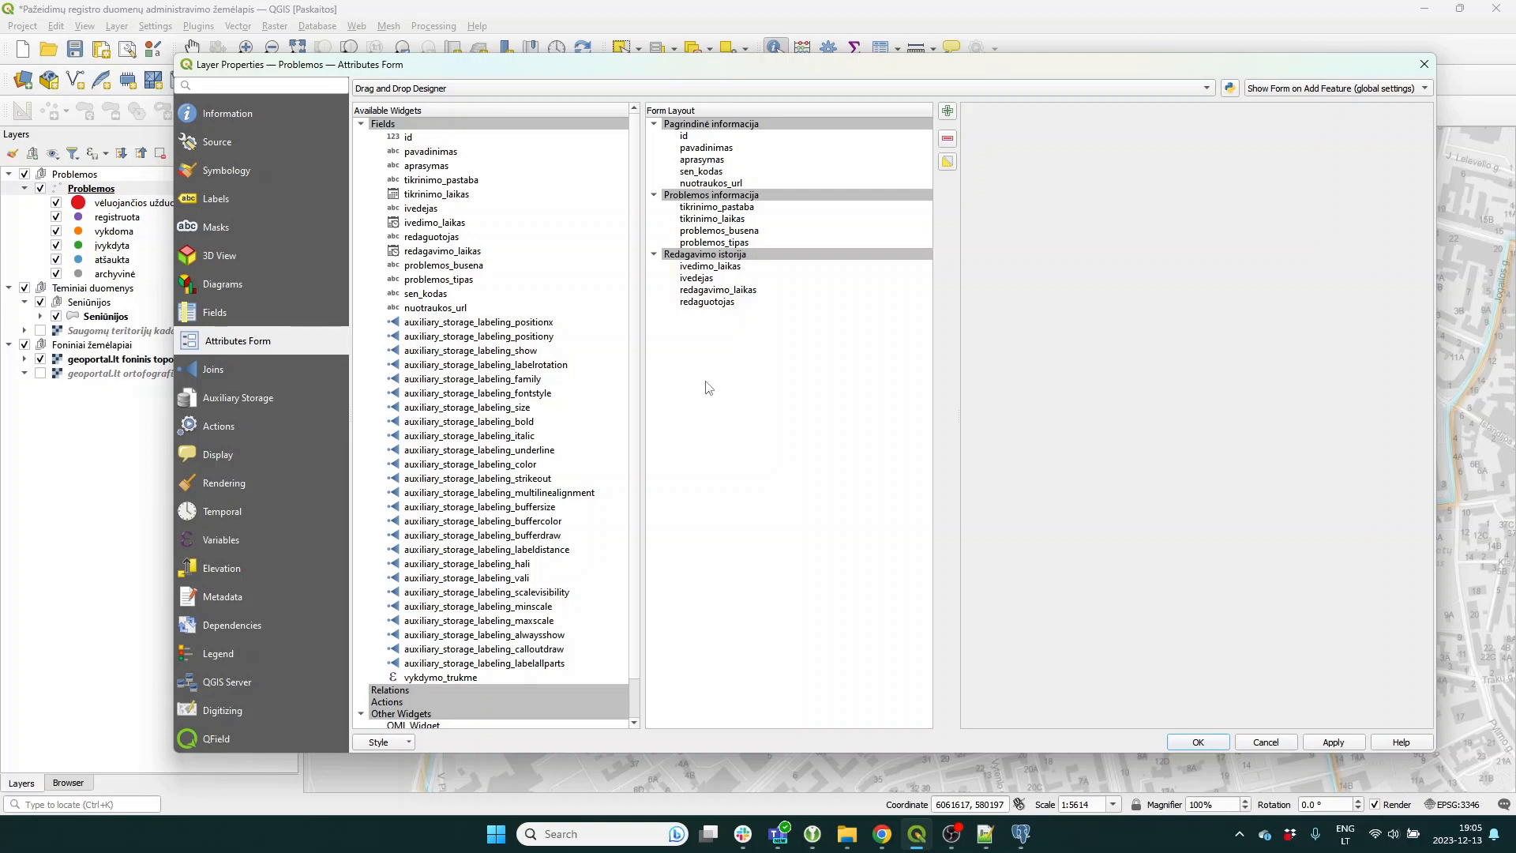
pyautogui.click(708, 243)
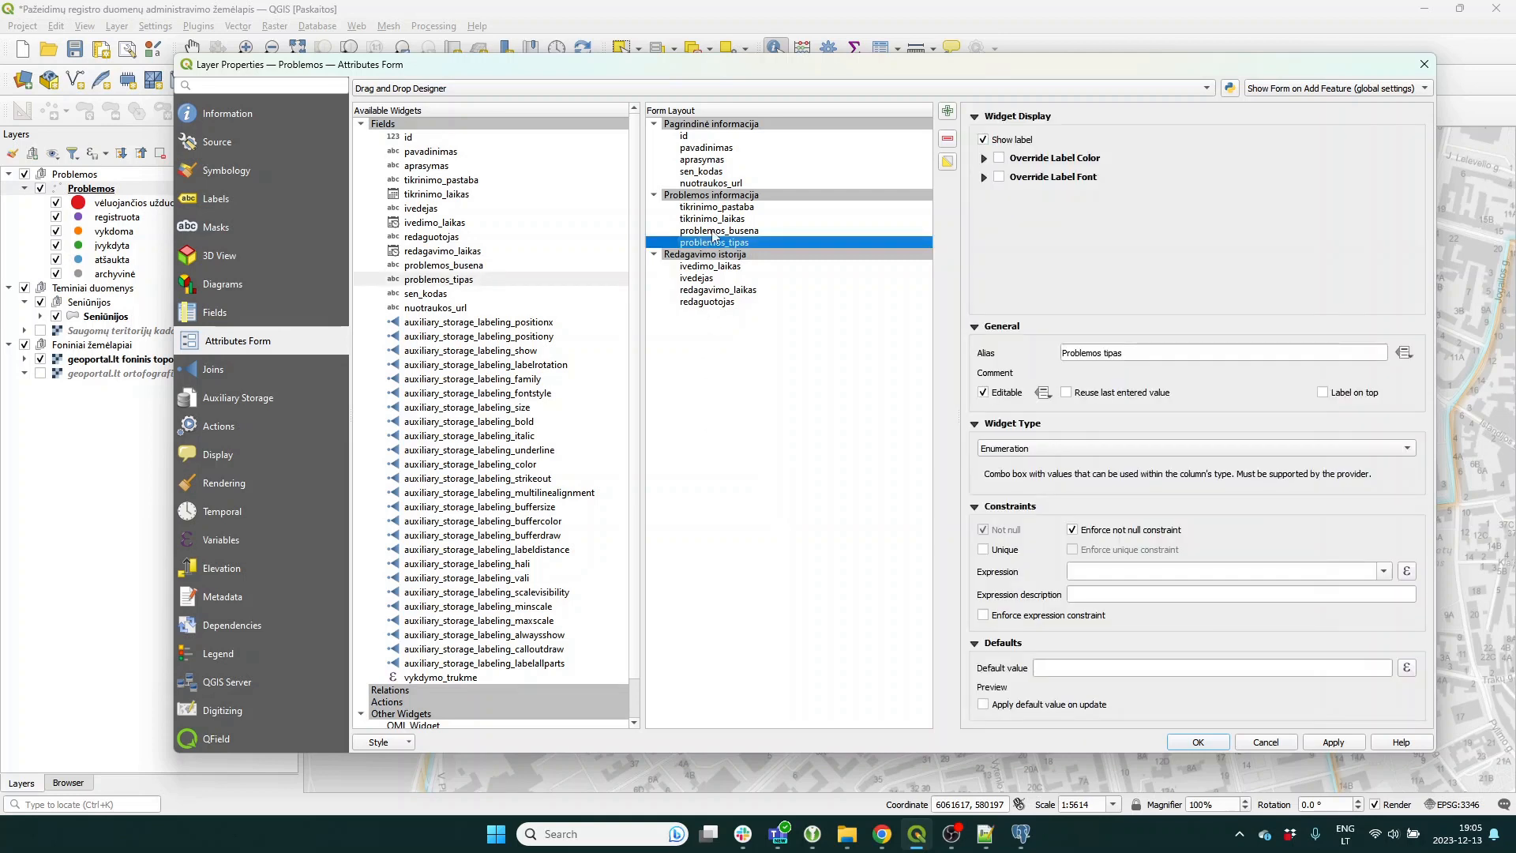
pyautogui.click(713, 232)
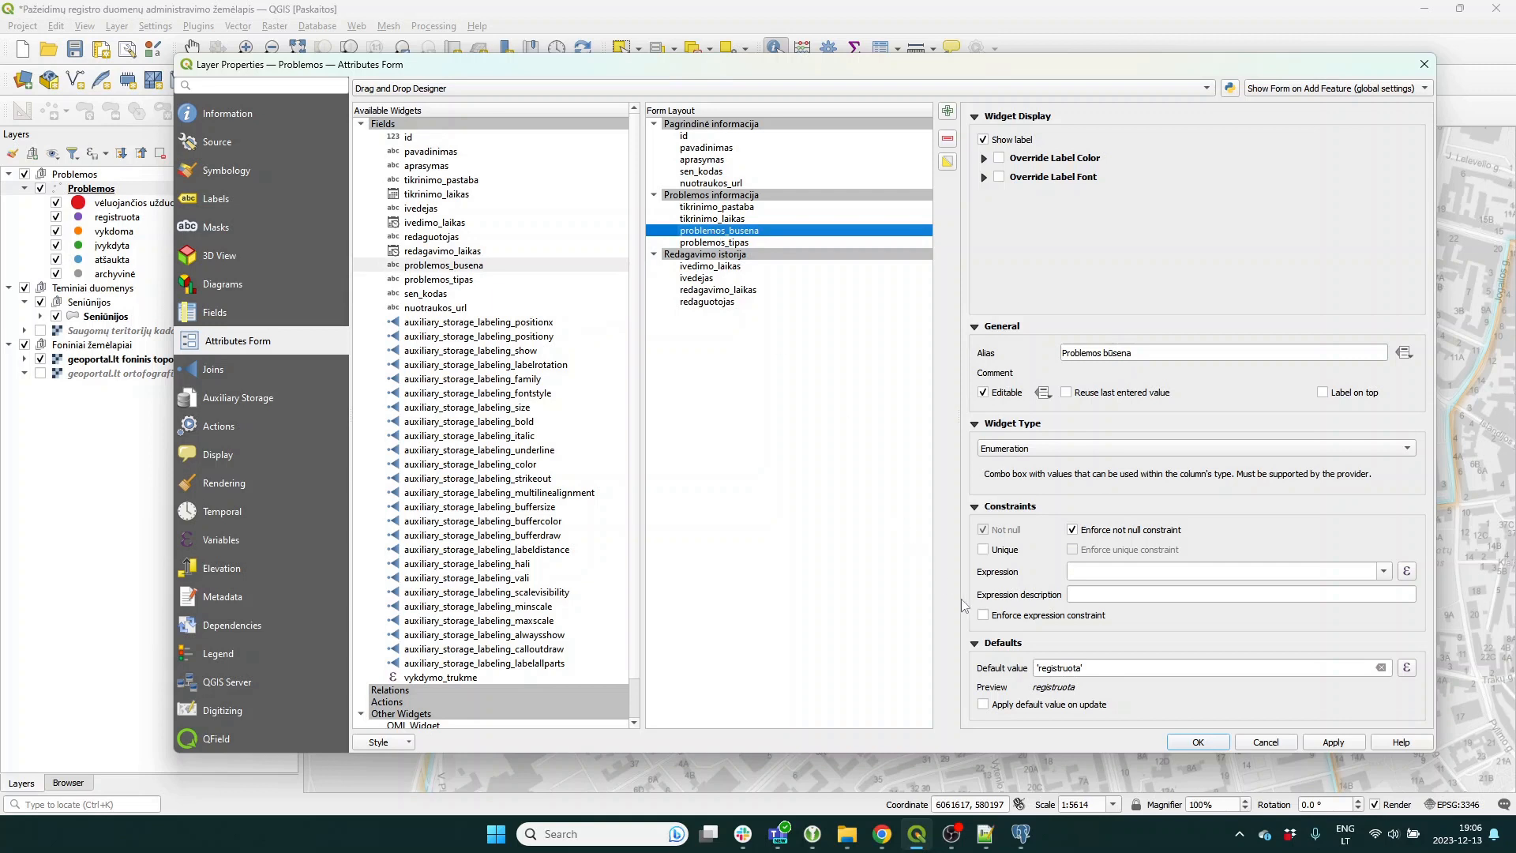
pyautogui.click(721, 244)
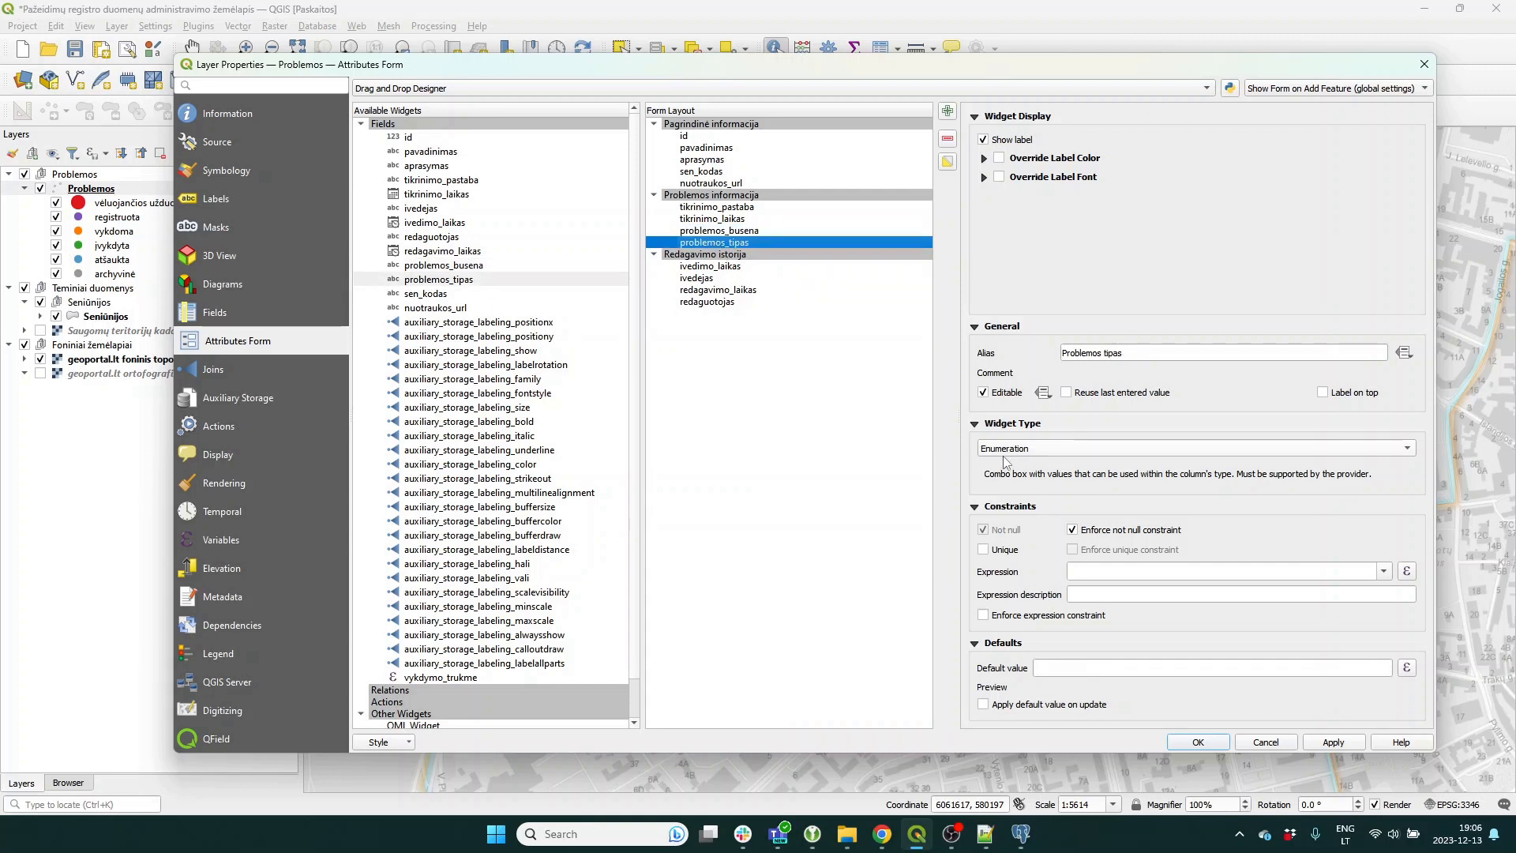
pyautogui.click(731, 231)
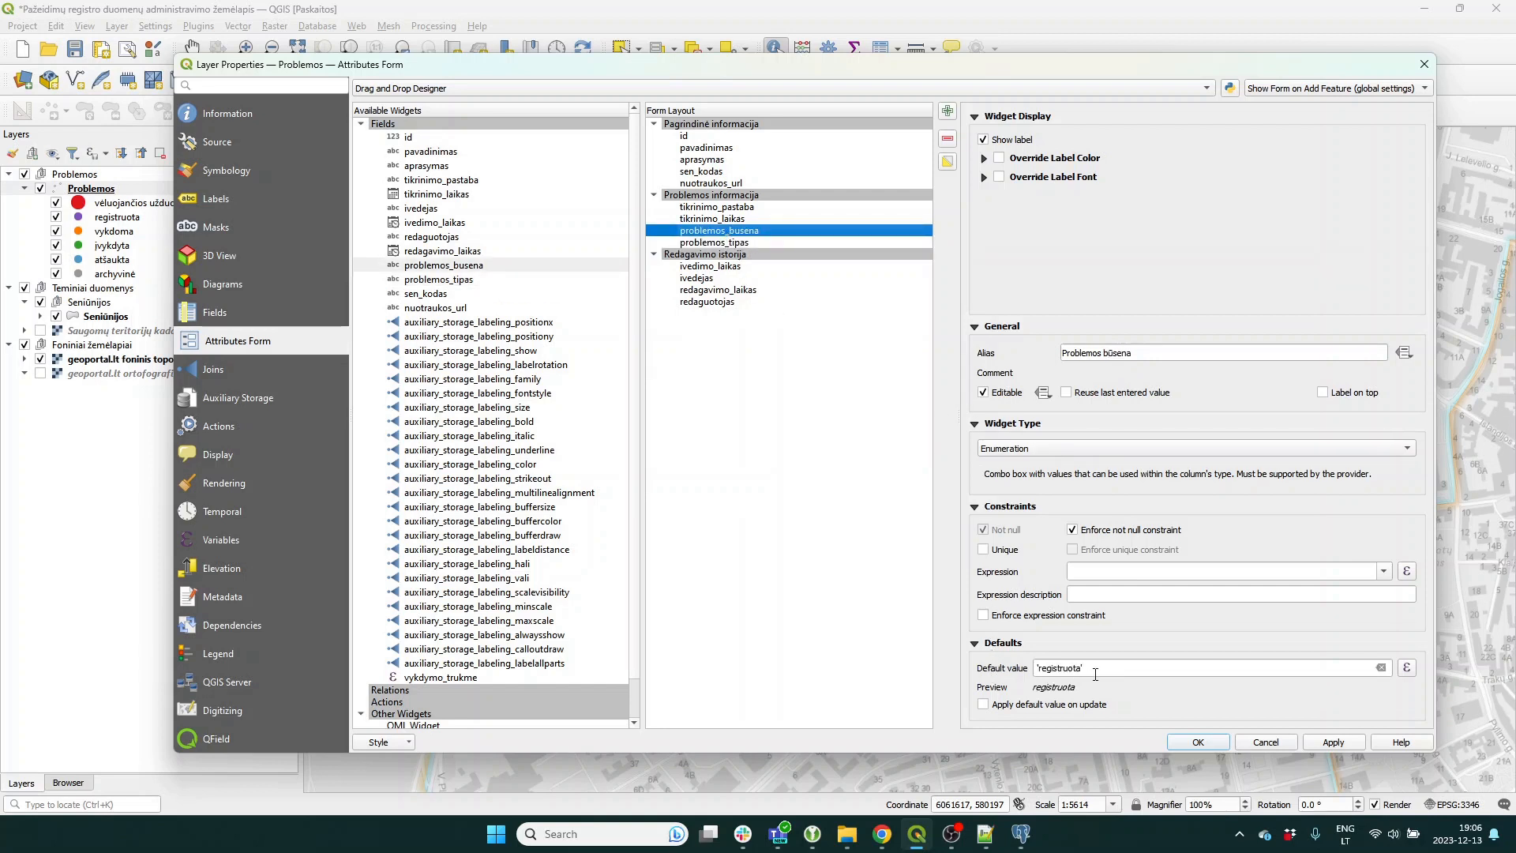
pyautogui.click(727, 244)
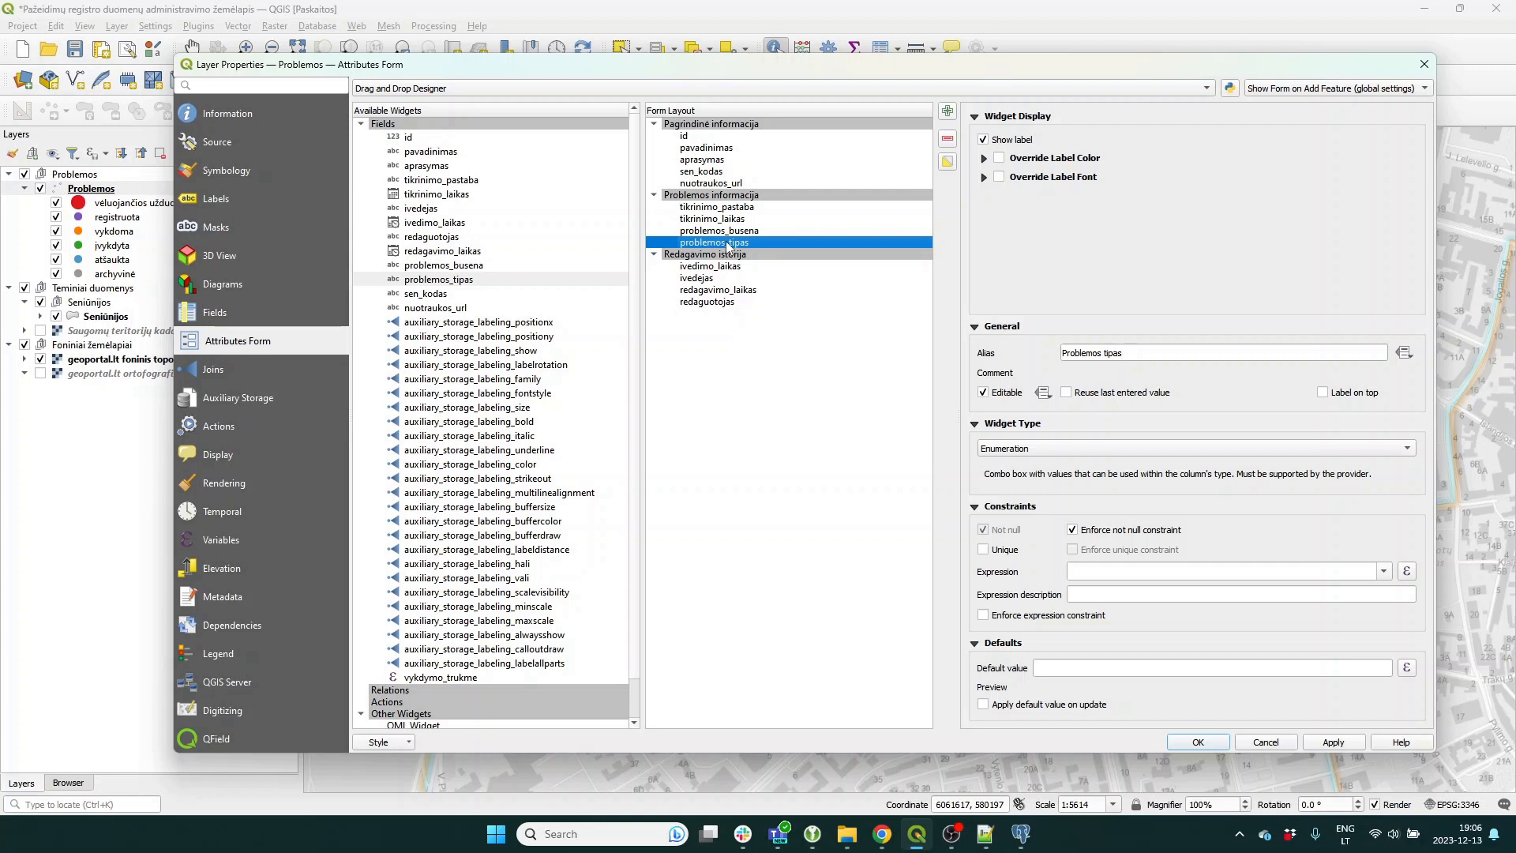
# Change the problemos_tipas widget type to Value Map.
pyautogui.click(1046, 449)
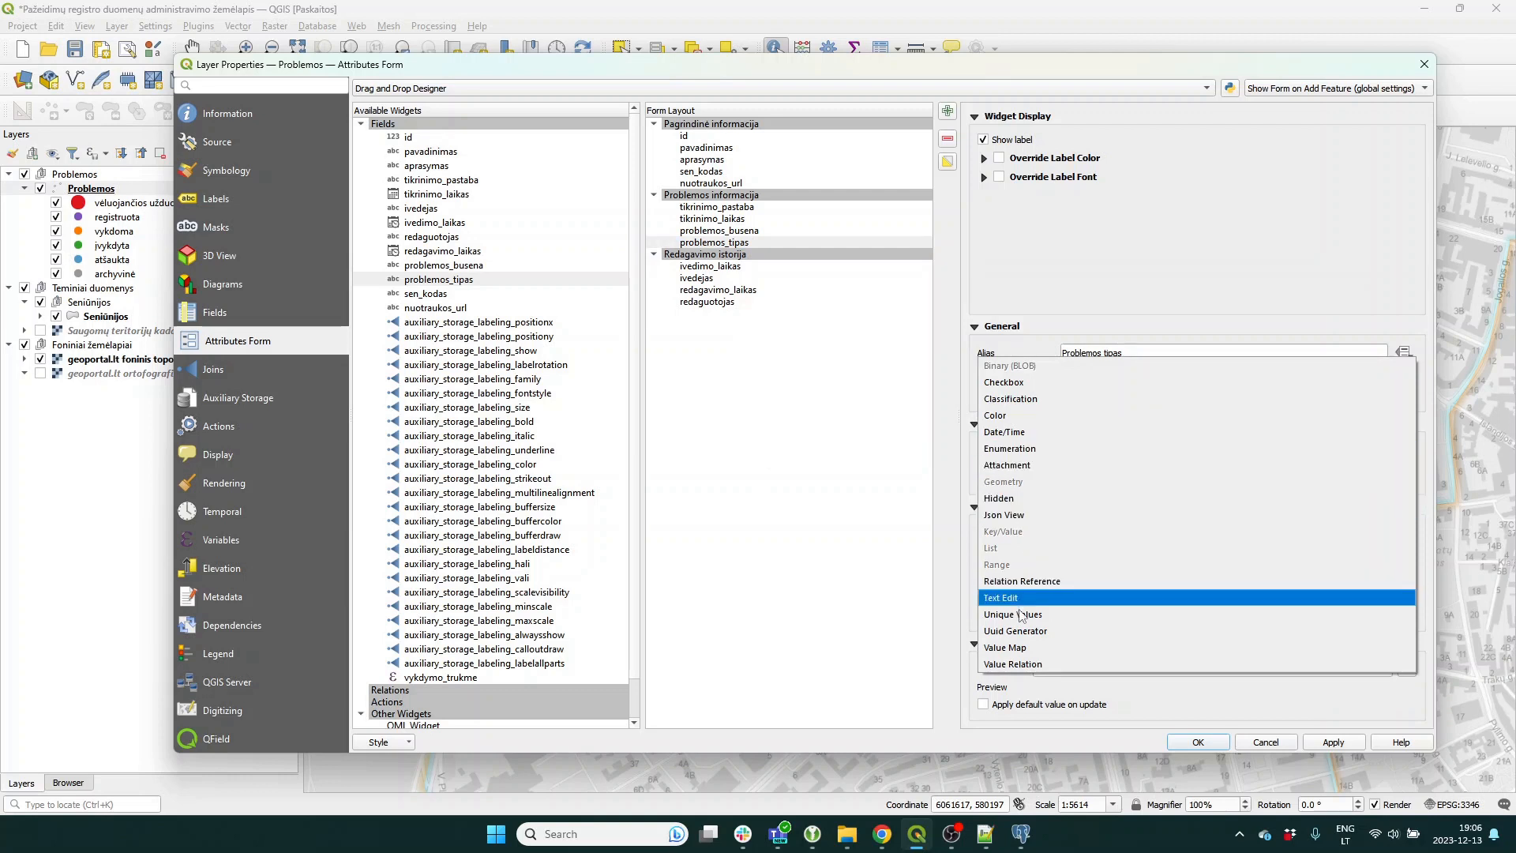
pyautogui.click(1021, 648)
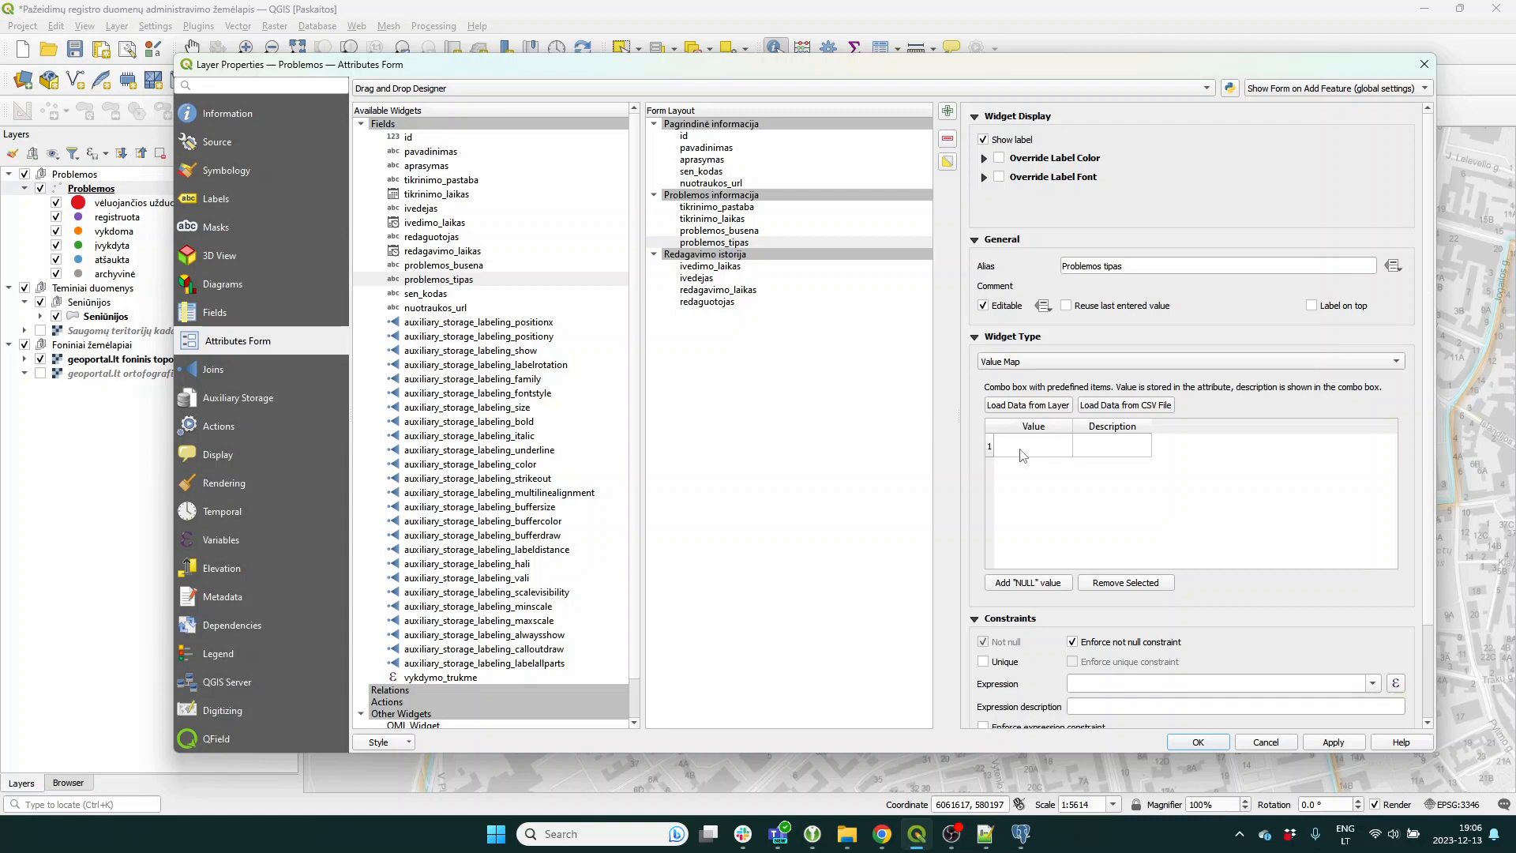
pyautogui.click(1011, 843)
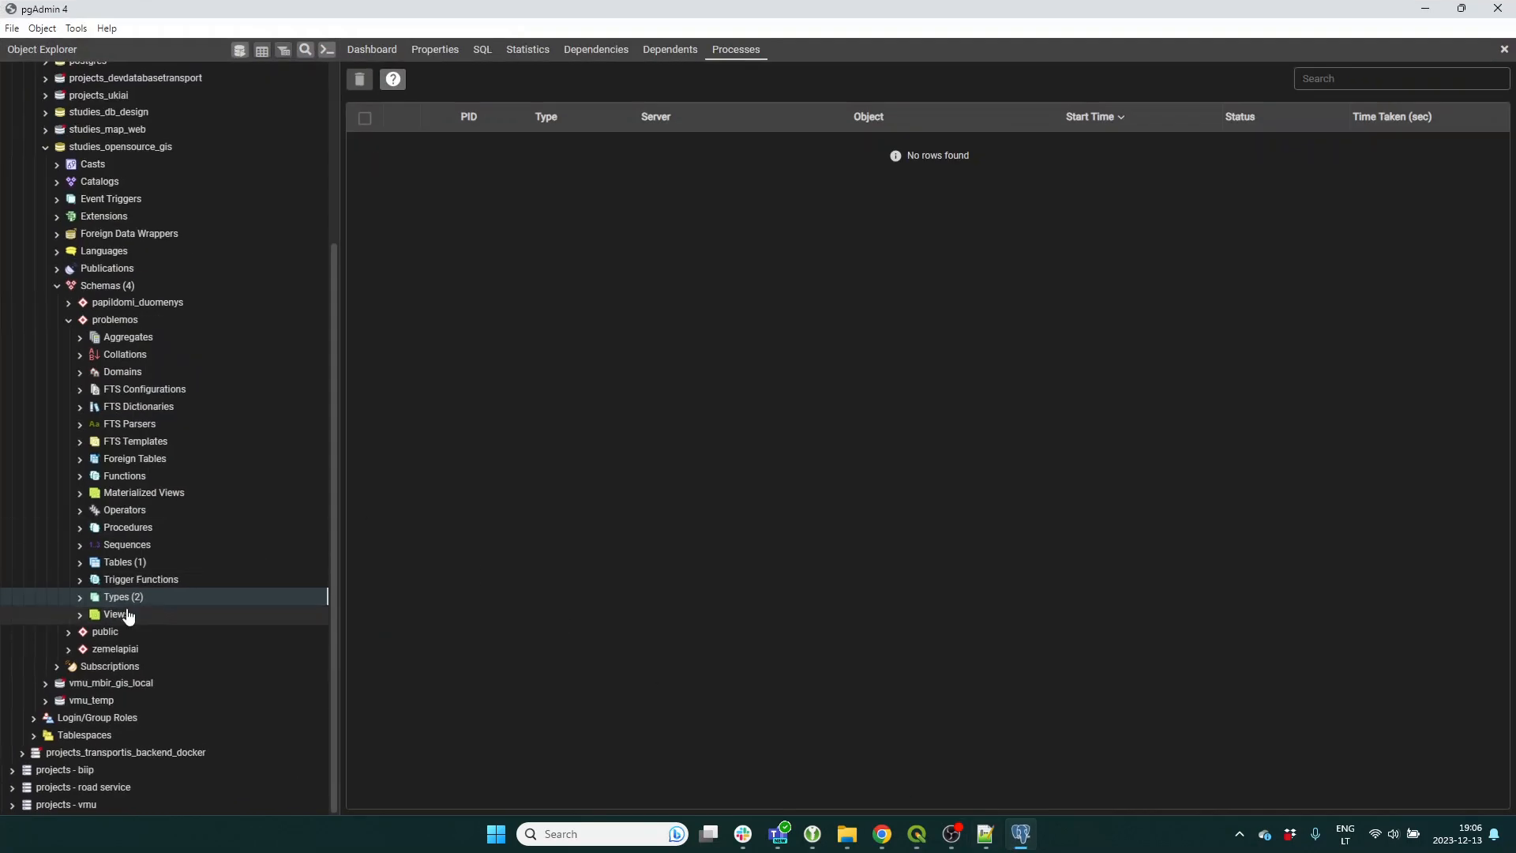
# Show the problemos_tipas enum labels in pgAdmin's Definition tab and select paliktos šiukšlės.
pyautogui.click(79, 597)
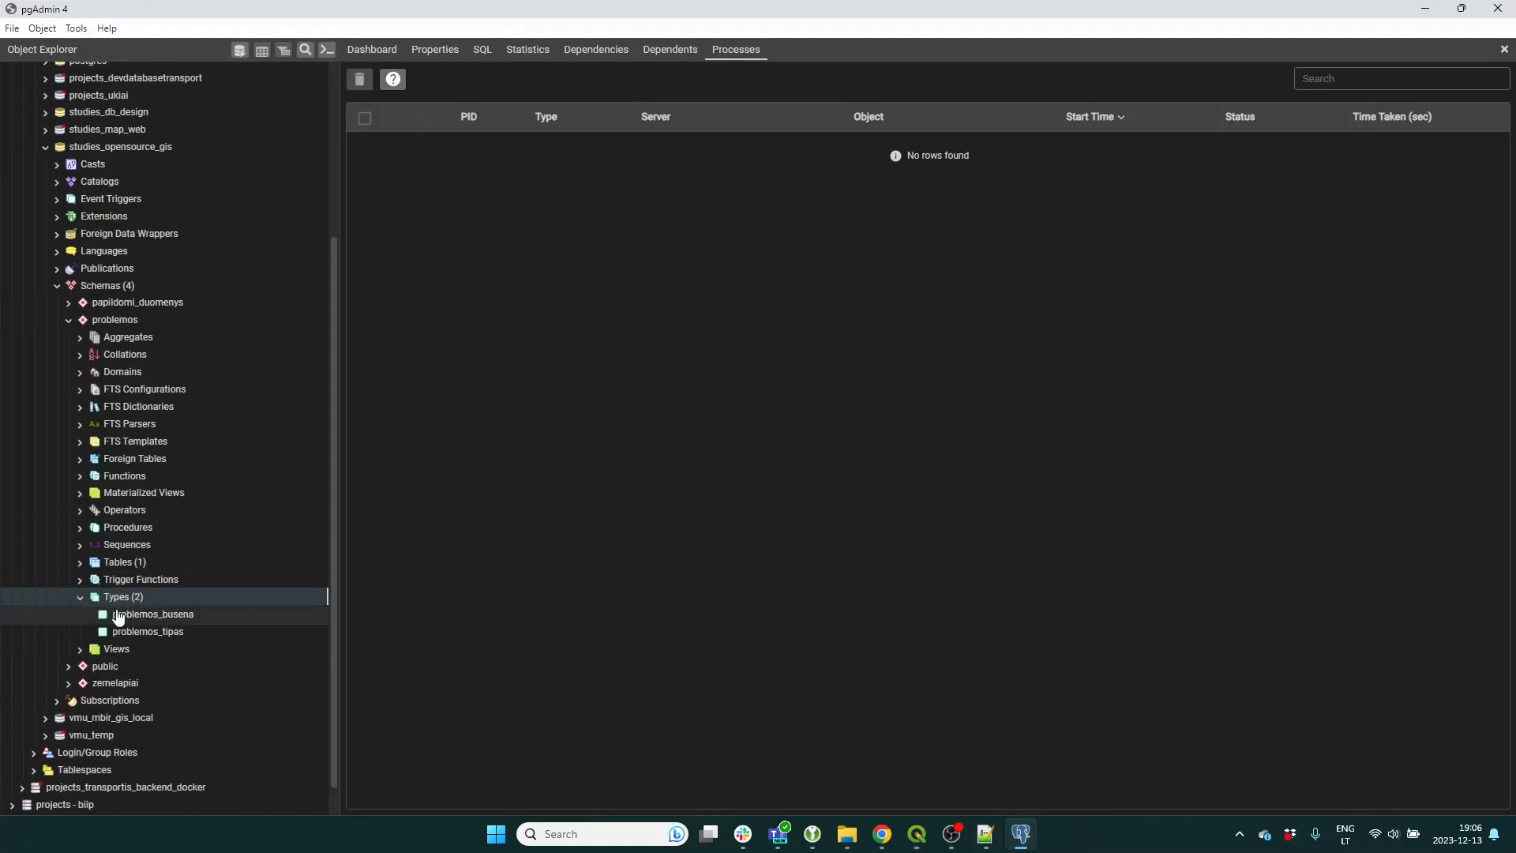
pyautogui.rightClick(156, 633)
pyautogui.click(191, 619)
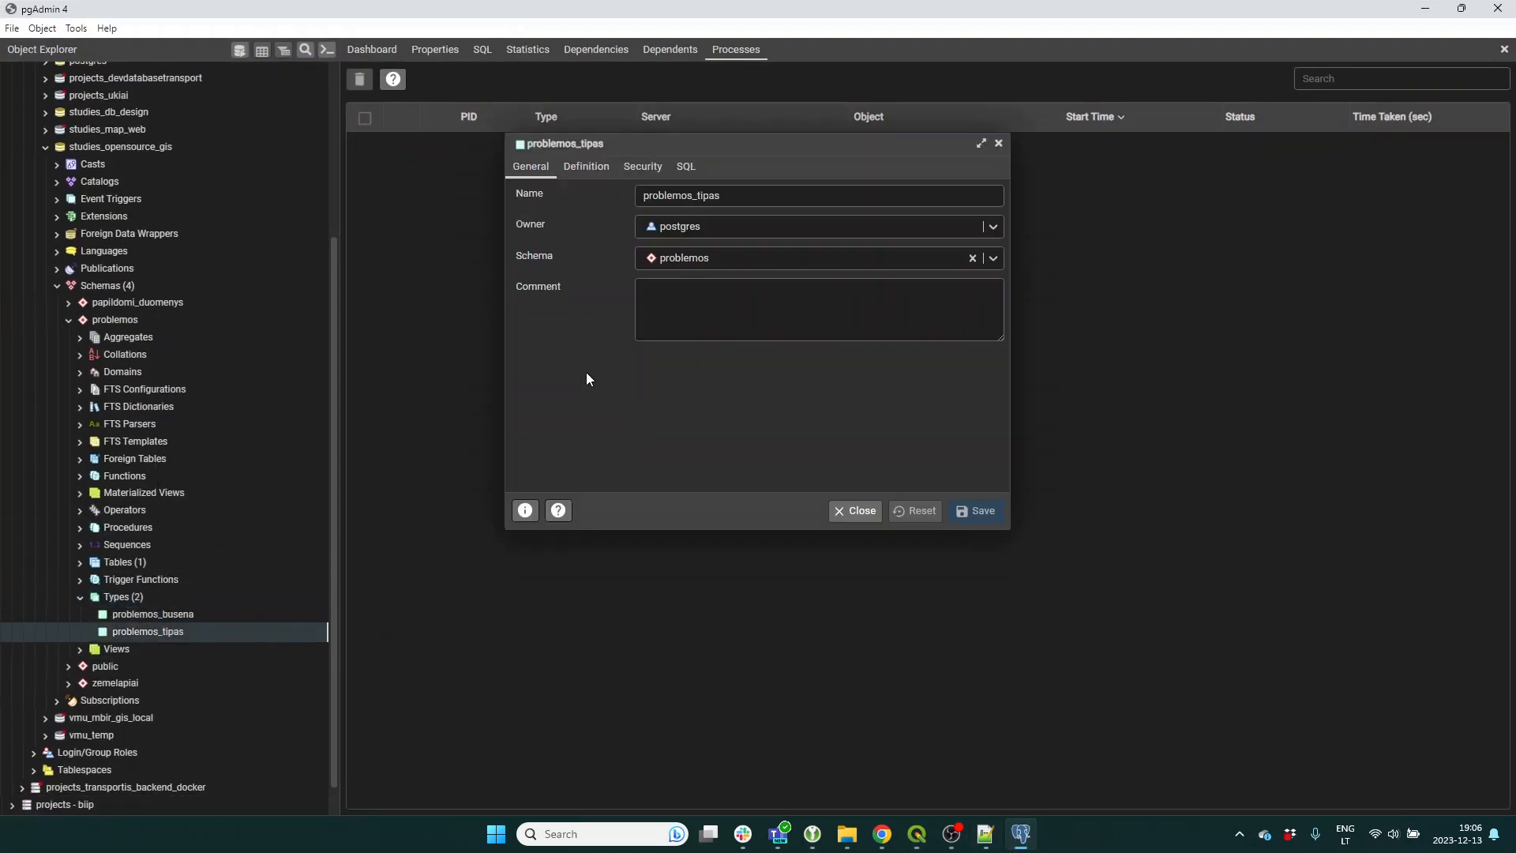
pyautogui.click(586, 166)
pyautogui.click(576, 280)
pyautogui.hotkey('ctrl', 'c')
pyautogui.hotkey('alt', 'Tab')
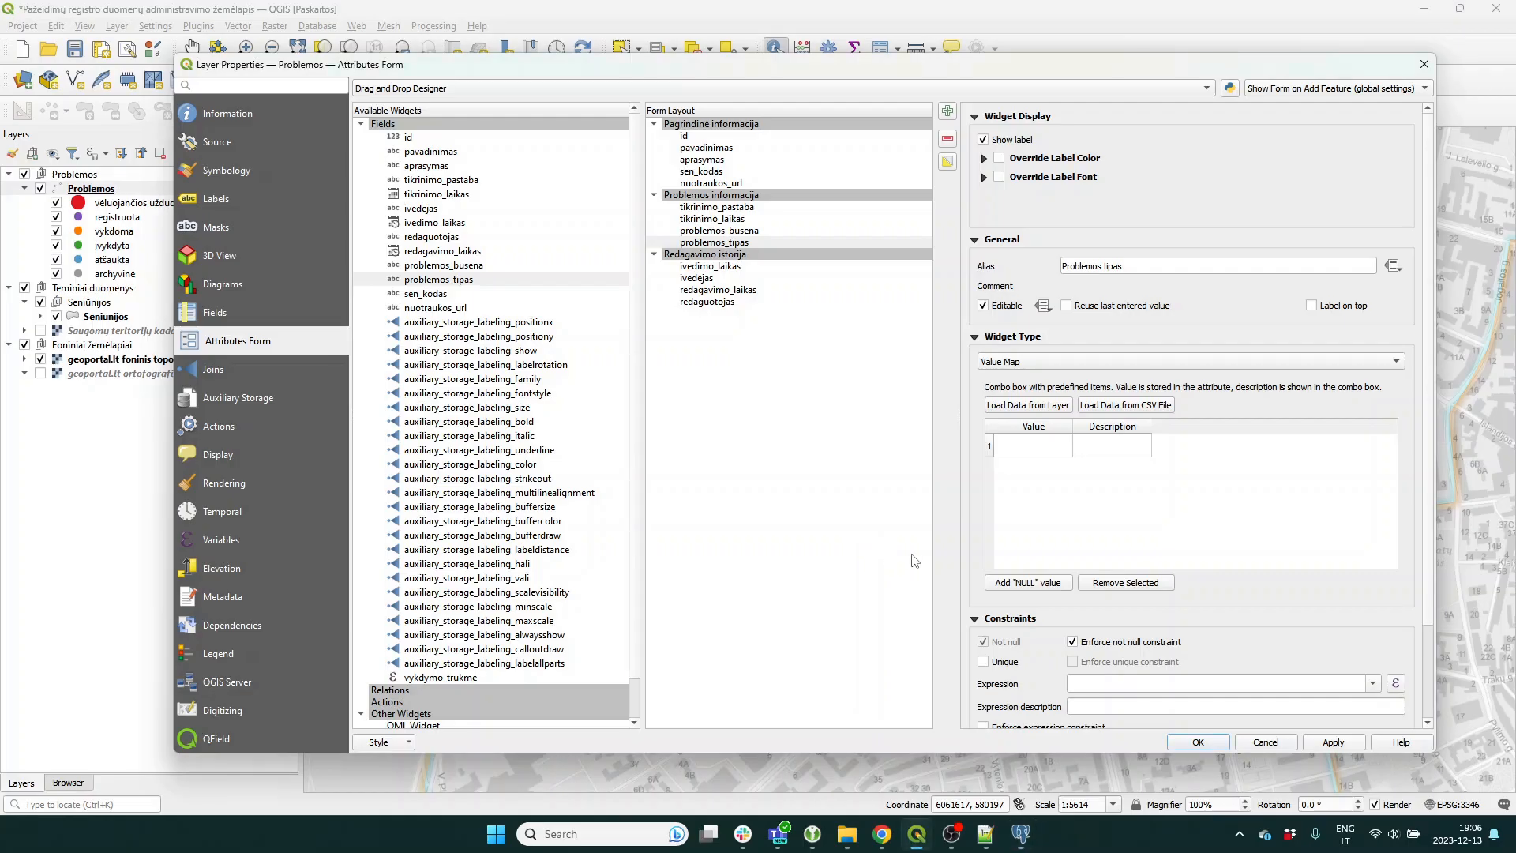
# Paste paliktos šiukšlės and nelegali medžioklė as the first two Value Map values.
pyautogui.doubleClick(1016, 451)
pyautogui.hotkey('ctrl', 'v')
pyautogui.press('Return')
pyautogui.hotkey('alt', 'Tab')
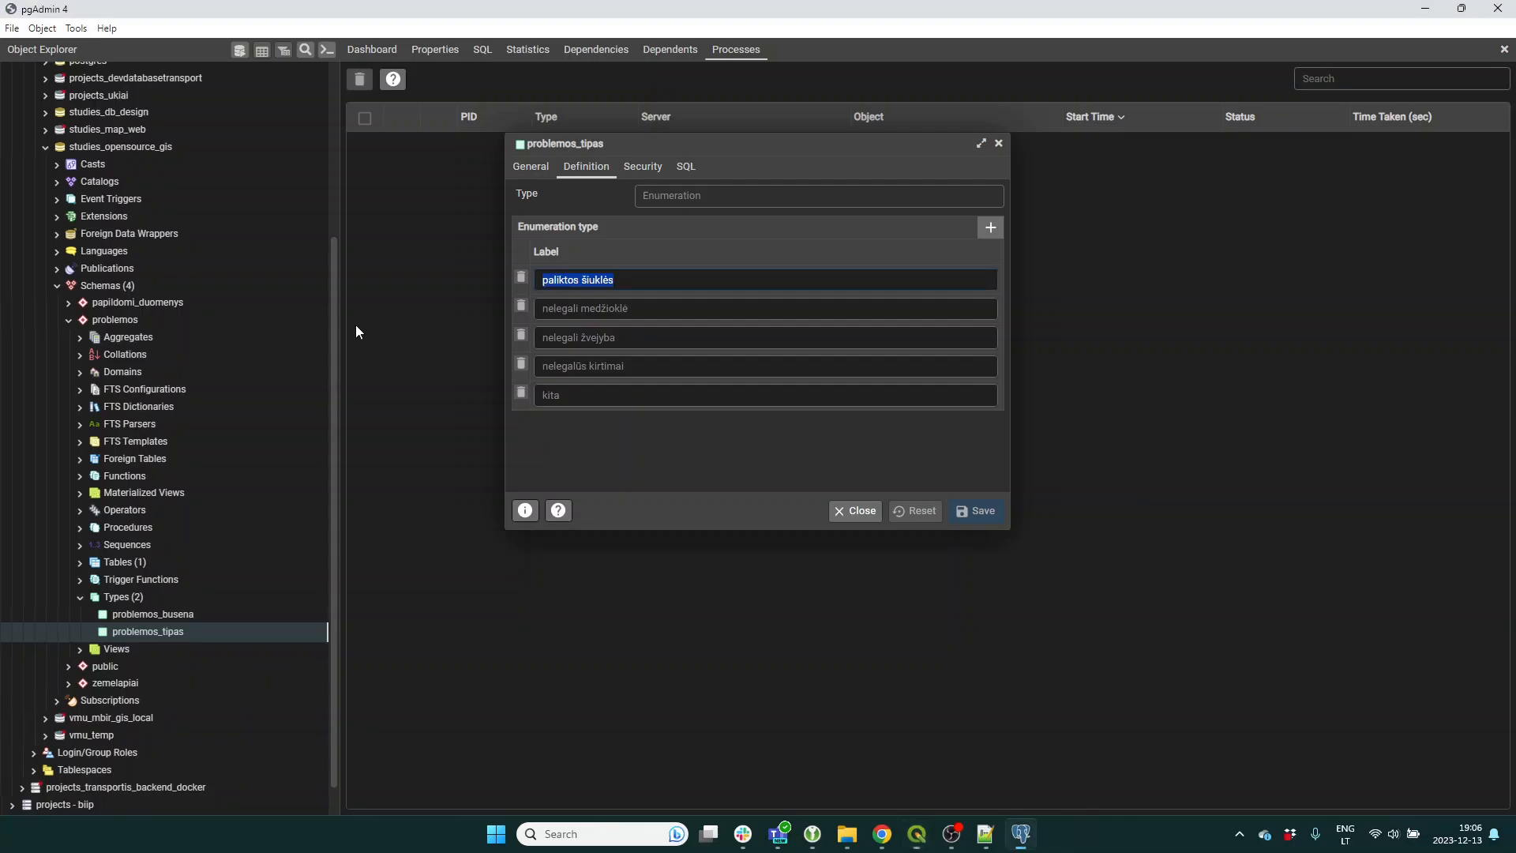
pyautogui.hotkey('alt', 'Tab')
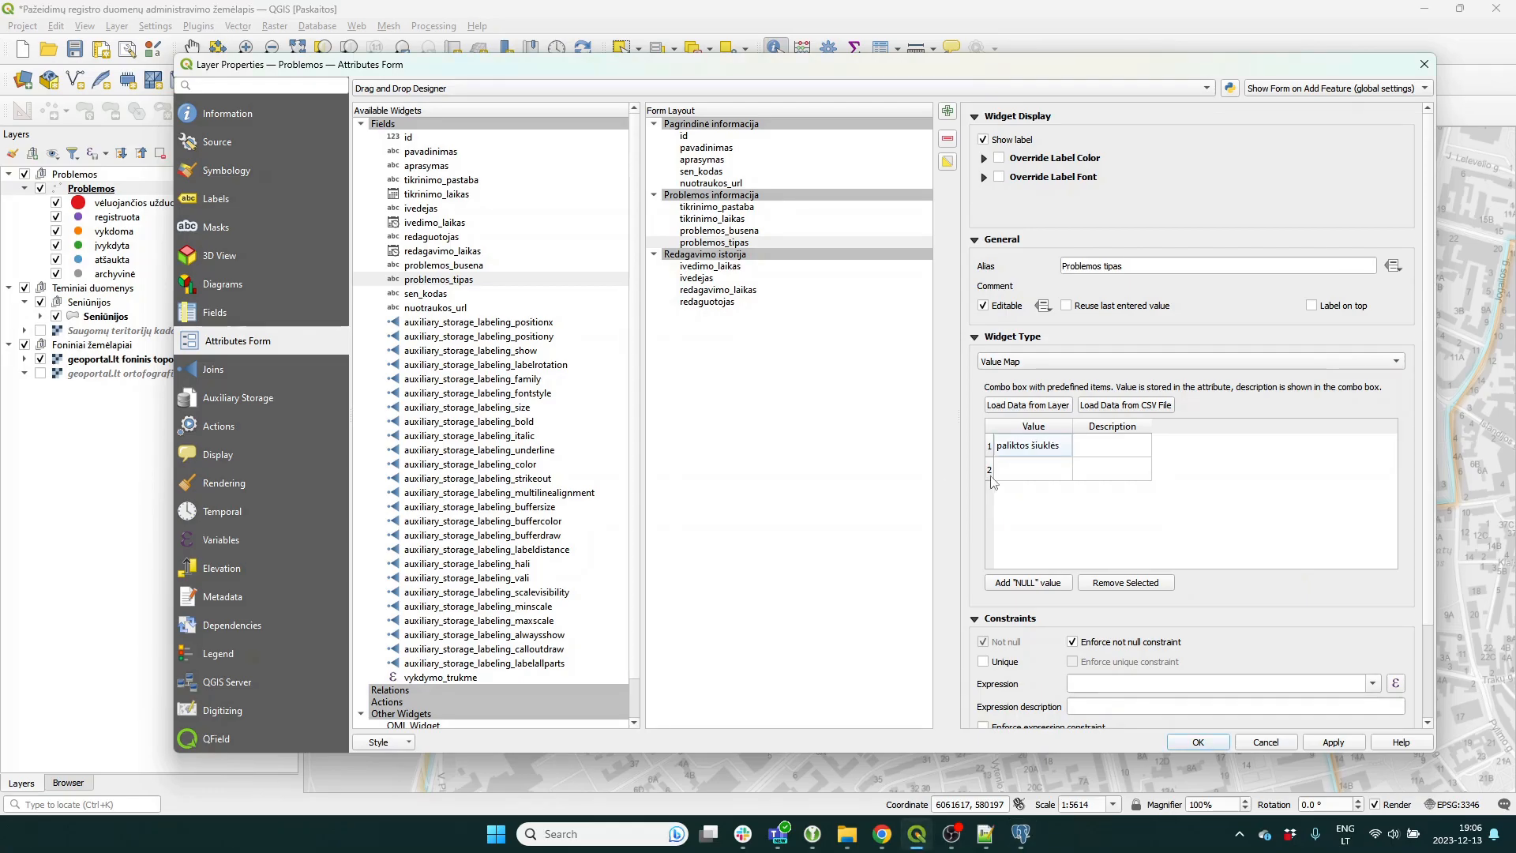
pyautogui.click(1016, 472)
pyautogui.doubleClick(1032, 476)
pyautogui.write('nelegali medžioklė')
pyautogui.press('Return')
# Copy nelegali žvejyba from pgAdmin into the third value row and widen the Value column.
pyautogui.hotkey('alt', 'Tab')
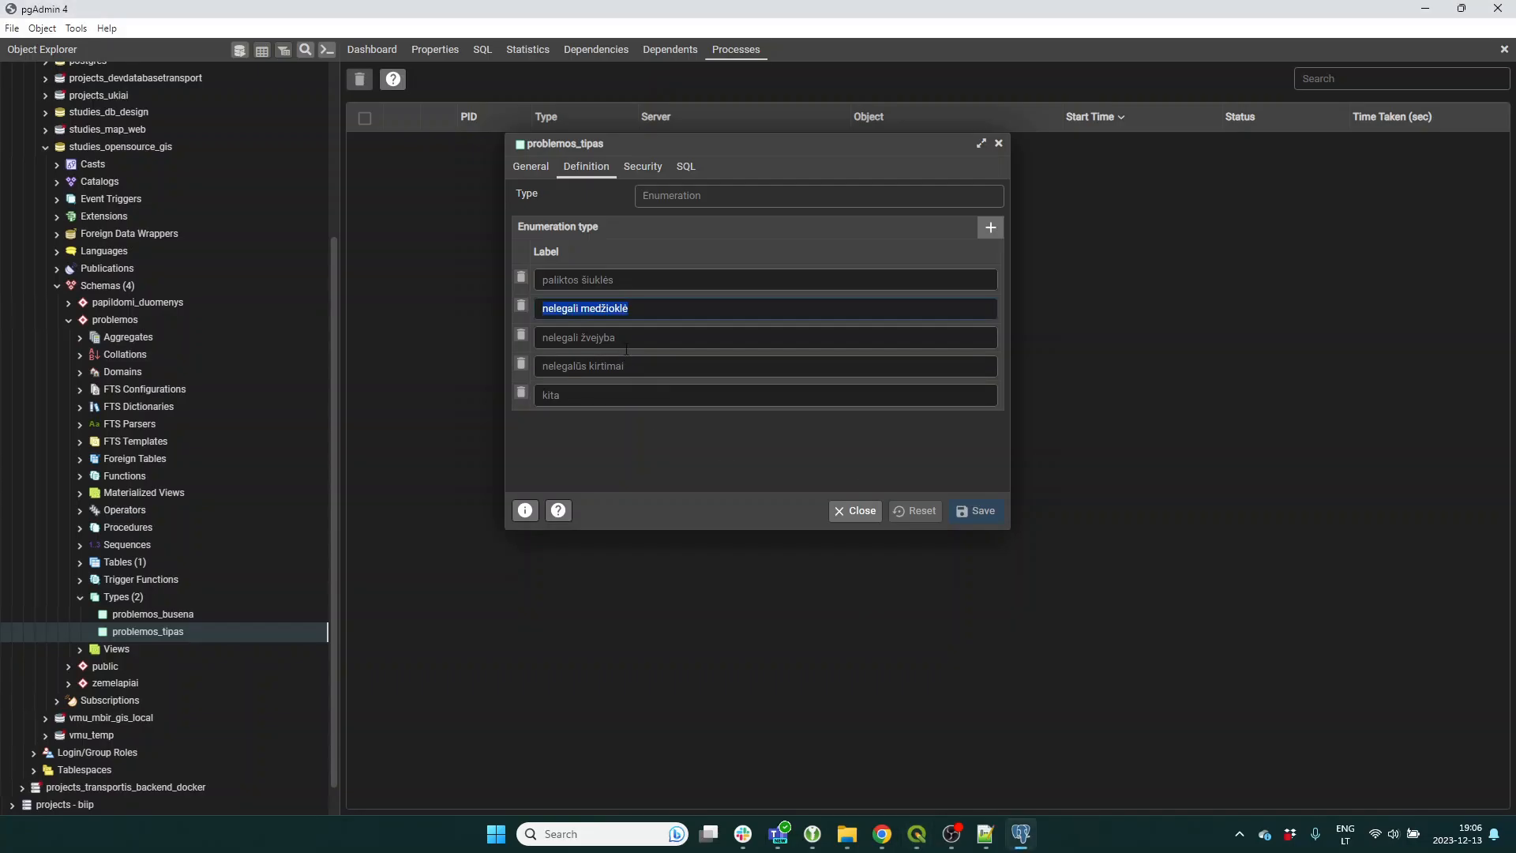
pyautogui.moveTo(623, 338); pyautogui.dragTo(509, 342)
pyautogui.hotkey('ctrl', 'c')
pyautogui.hotkey('alt', 'Tab')
pyautogui.click(1033, 492)
pyautogui.doubleClick(1032, 492)
pyautogui.hotkey('ctrl', 'v')
pyautogui.press('Return')
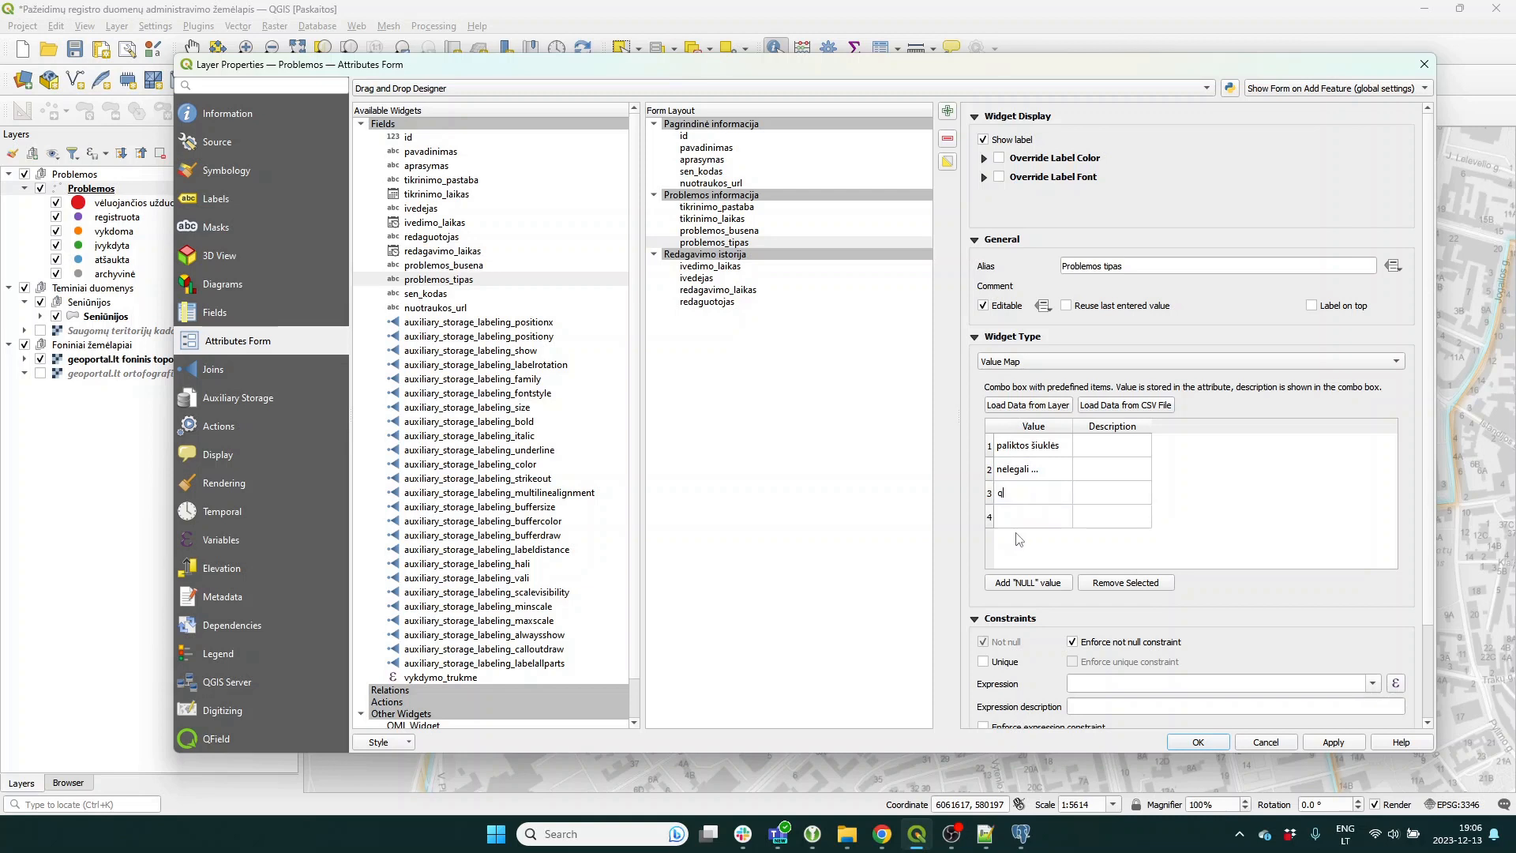
pyautogui.hotkey('alt', 'Tab')
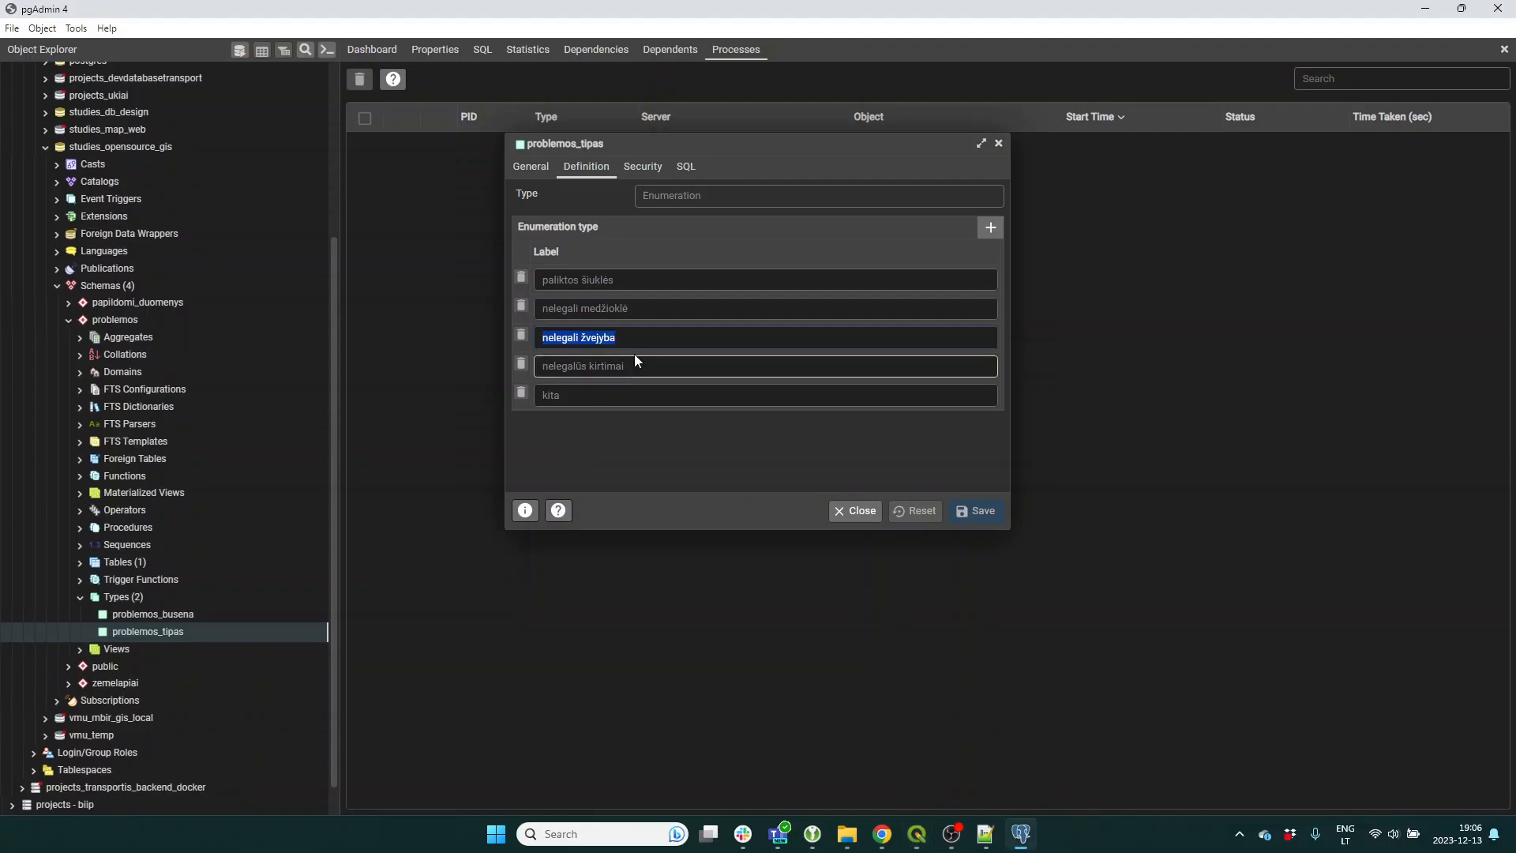
pyautogui.hotkey('alt', 'Tab')
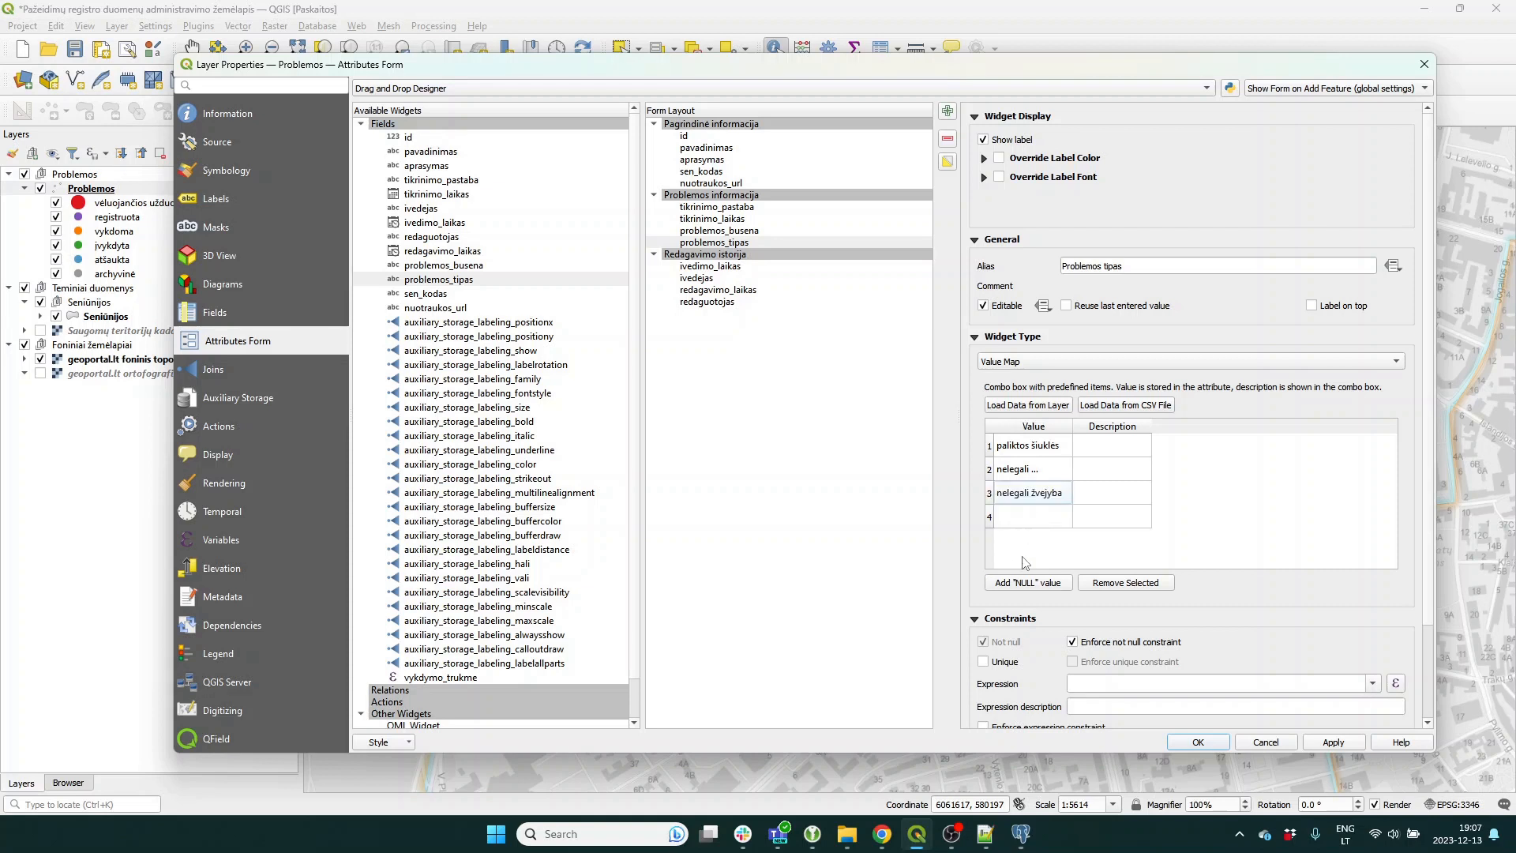
pyautogui.moveTo(1072, 427); pyautogui.dragTo(1129, 430)
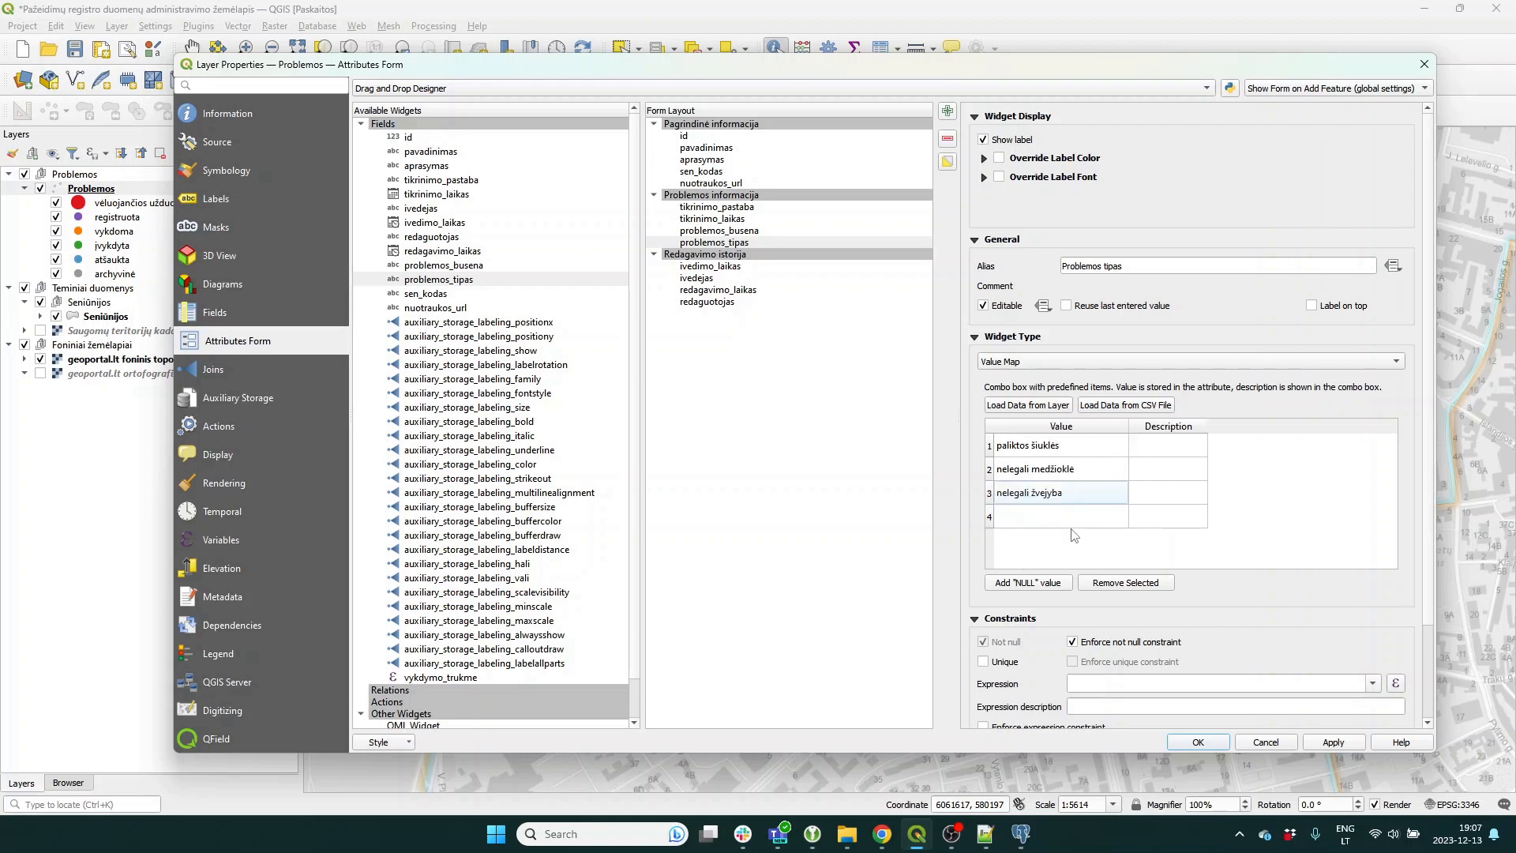
# Add nelegalūs kirtimai and kita as the fourth and fifth values, then check problemos_busena.
pyautogui.hotkey('alt', 'Tab')
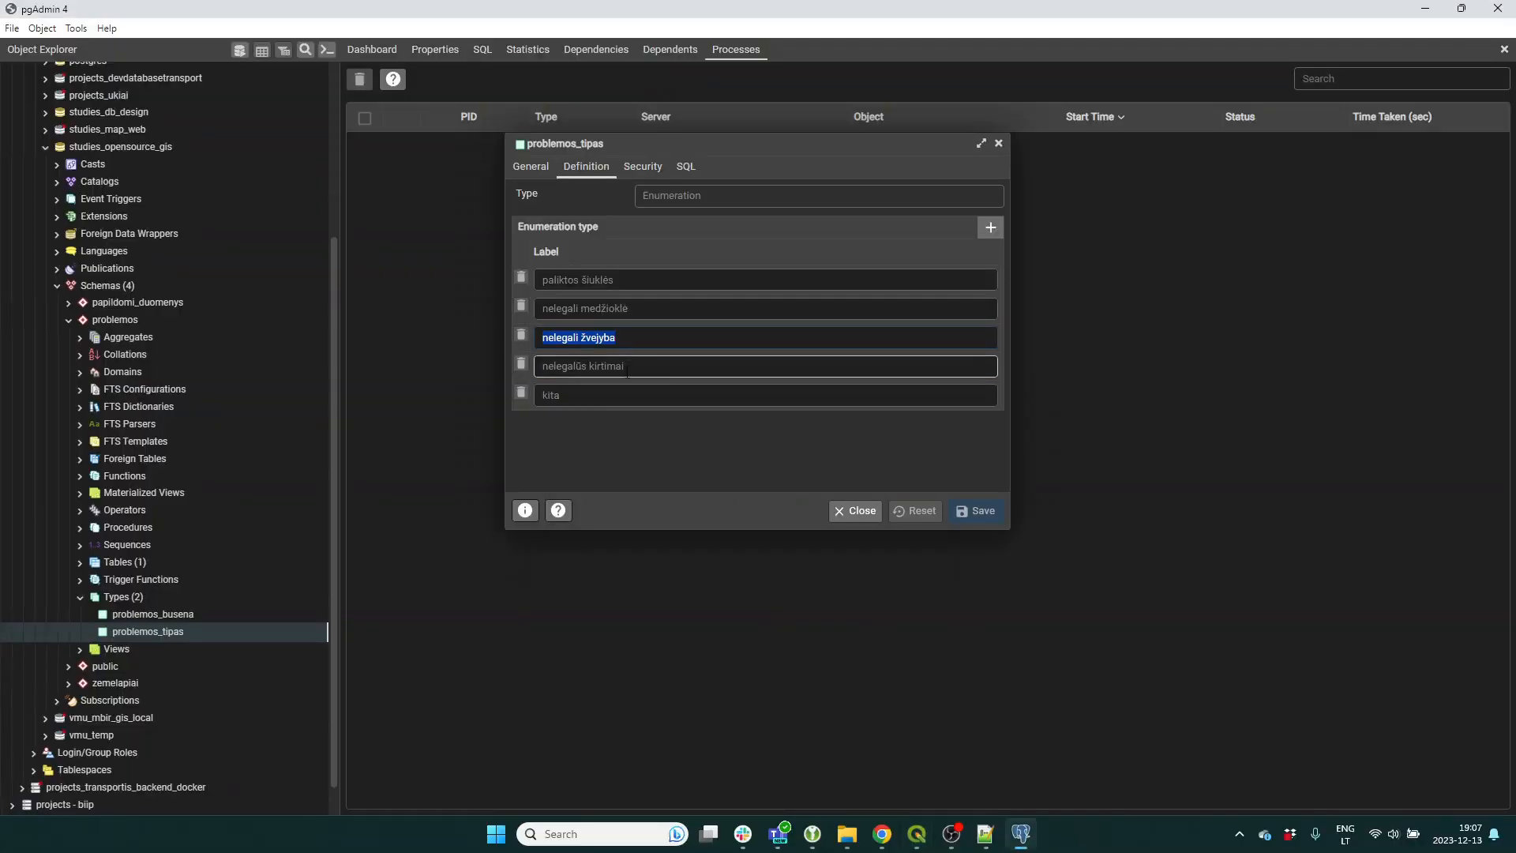
pyautogui.hotkey('ctrl', 'c')
pyautogui.hotkey('alt', 'Tab')
pyautogui.doubleClick(1027, 515)
pyautogui.hotkey('ctrl', 'v')
pyautogui.click(1028, 548)
pyautogui.hotkey('alt', 'Tab')
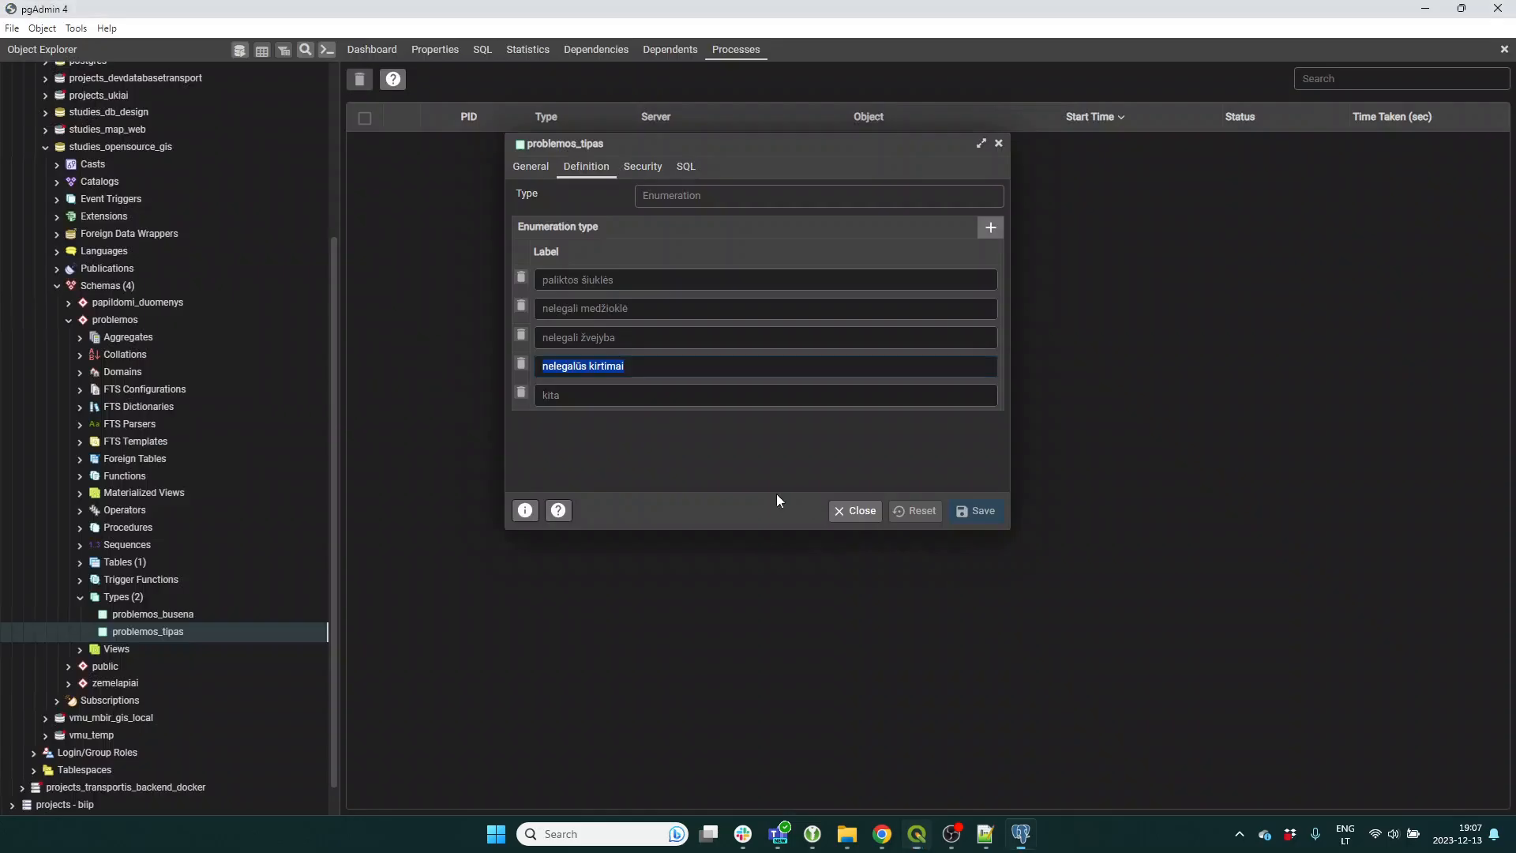
pyautogui.doubleClick(535, 395)
pyautogui.hotkey('ctrl', 'c')
pyautogui.hotkey('alt', 'Tab')
pyautogui.doubleClick(1026, 540)
pyautogui.hotkey('ctrl', 'v')
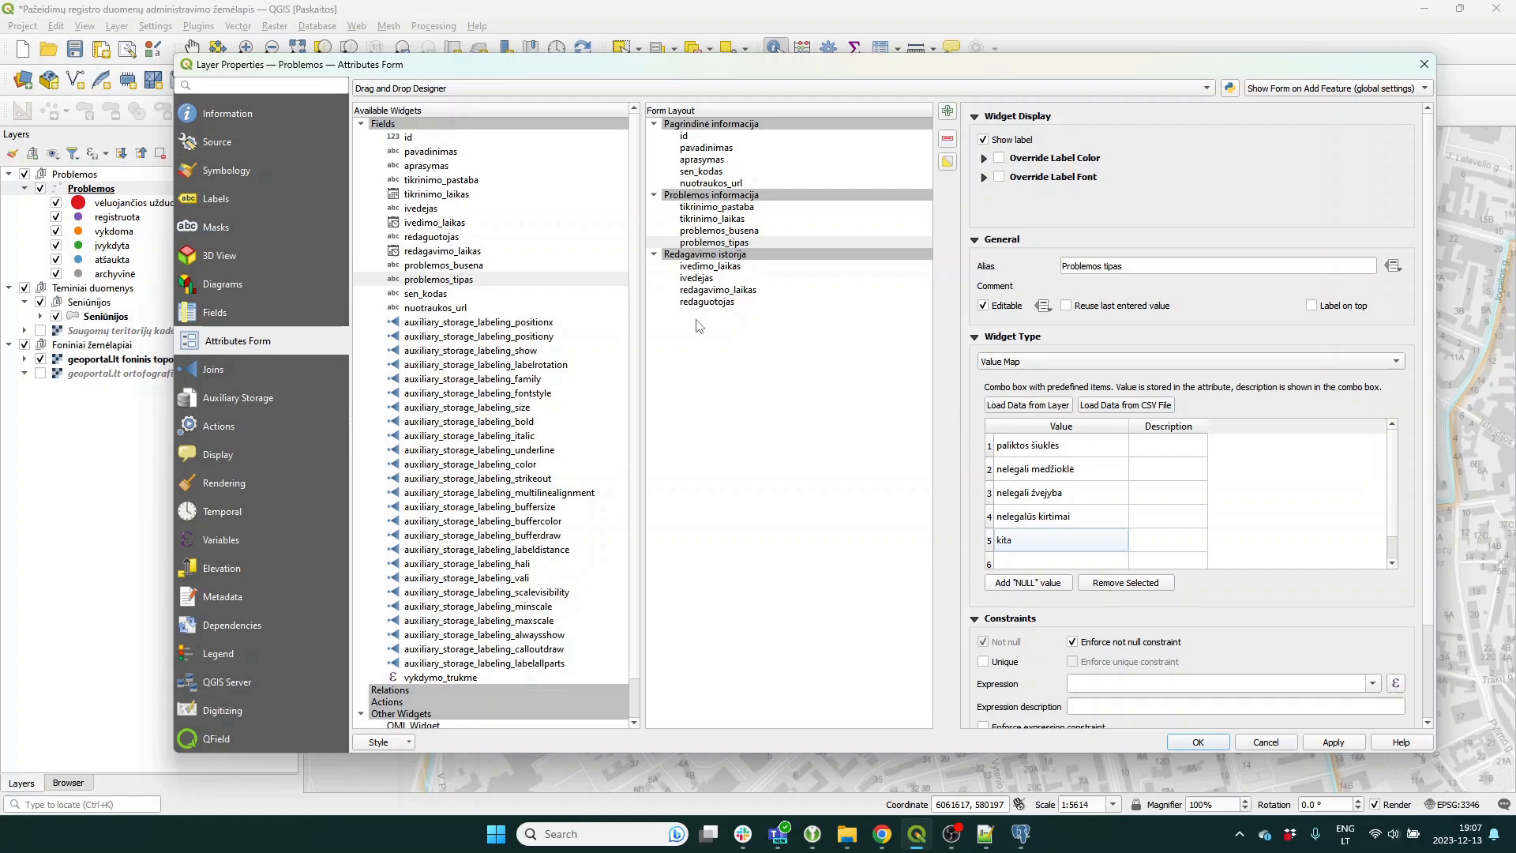
pyautogui.click(719, 231)
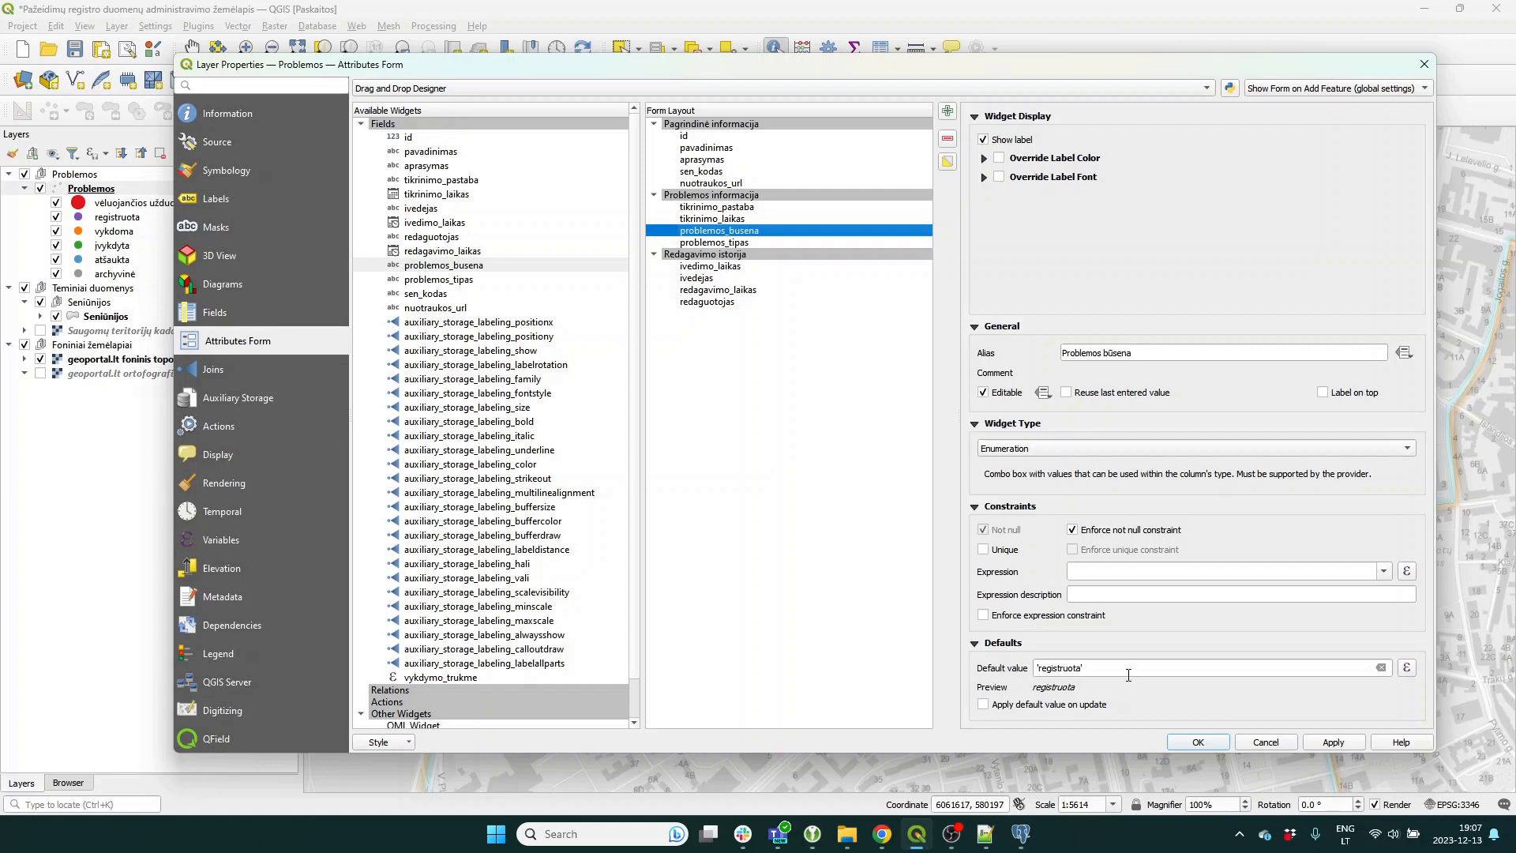
# Apply the layer settings, save the project and start QFieldSync's Package for QField.
pyautogui.click(1198, 742)
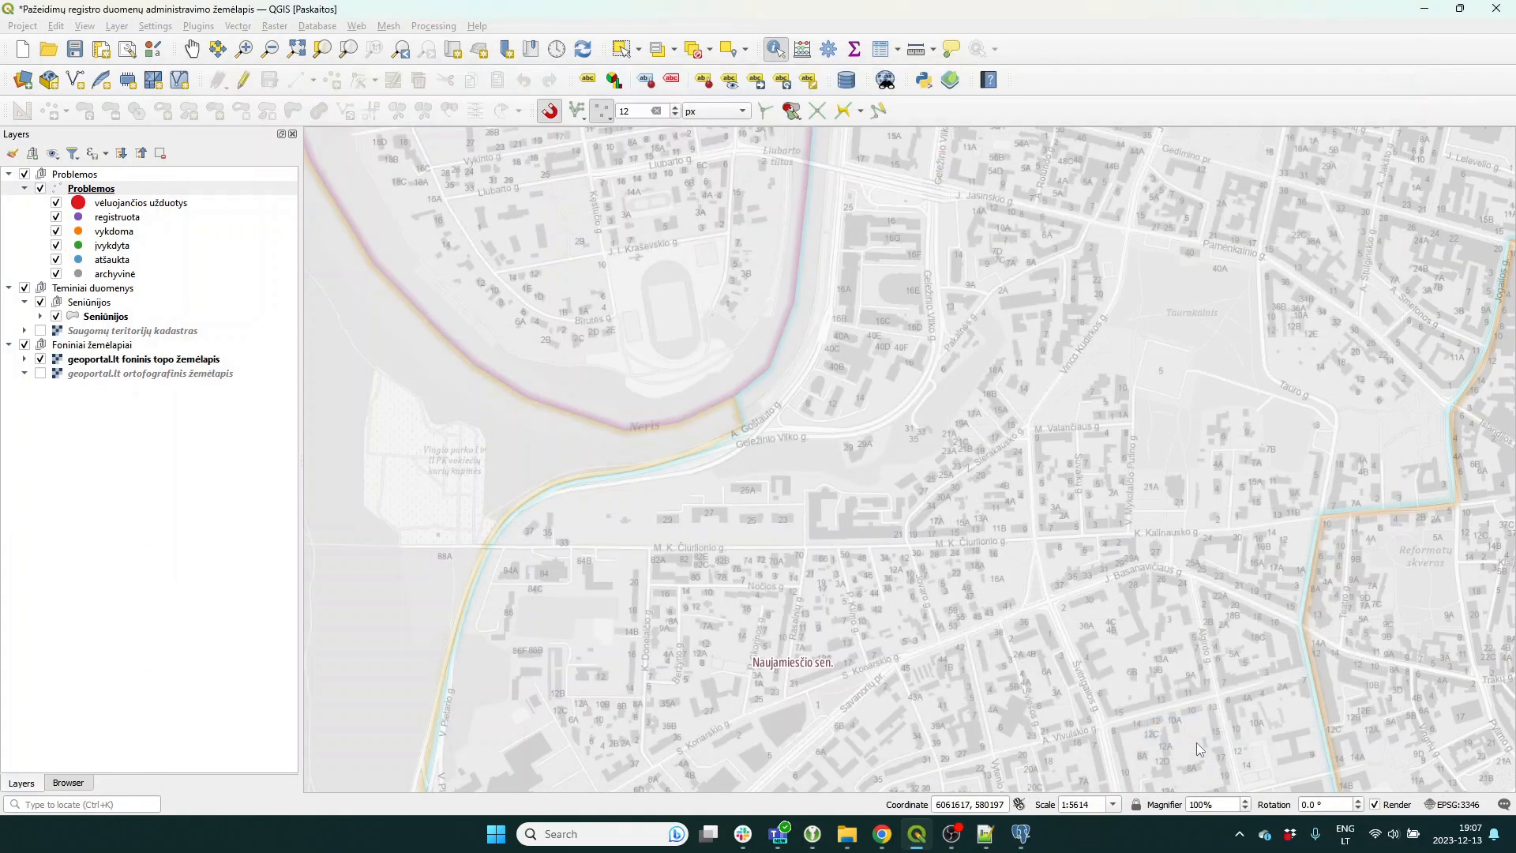
pyautogui.click(76, 50)
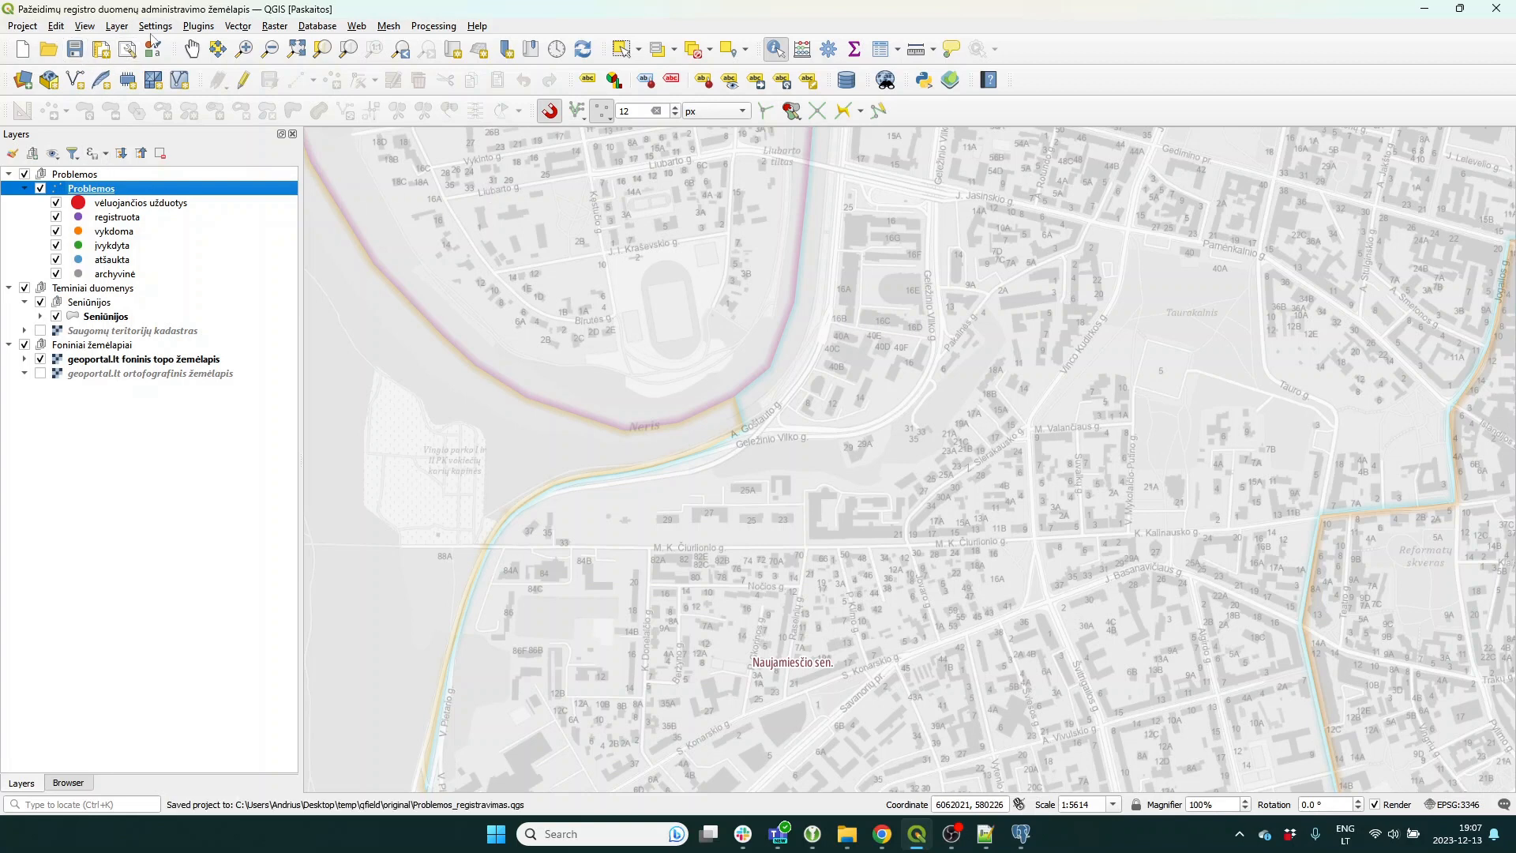
pyautogui.click(209, 28)
pyautogui.moveTo(228, 87)
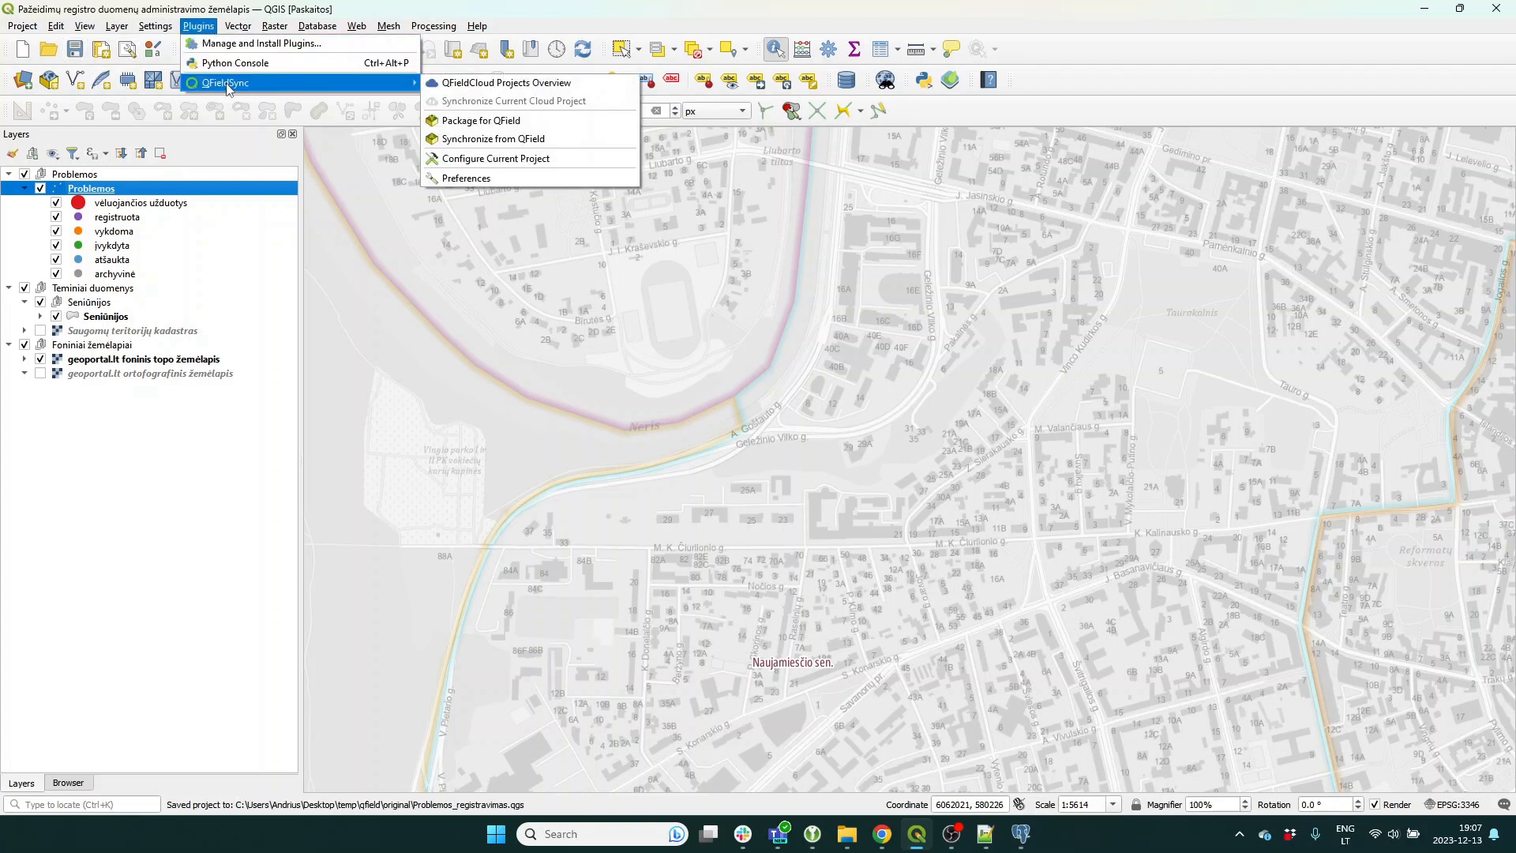
pyautogui.click(491, 121)
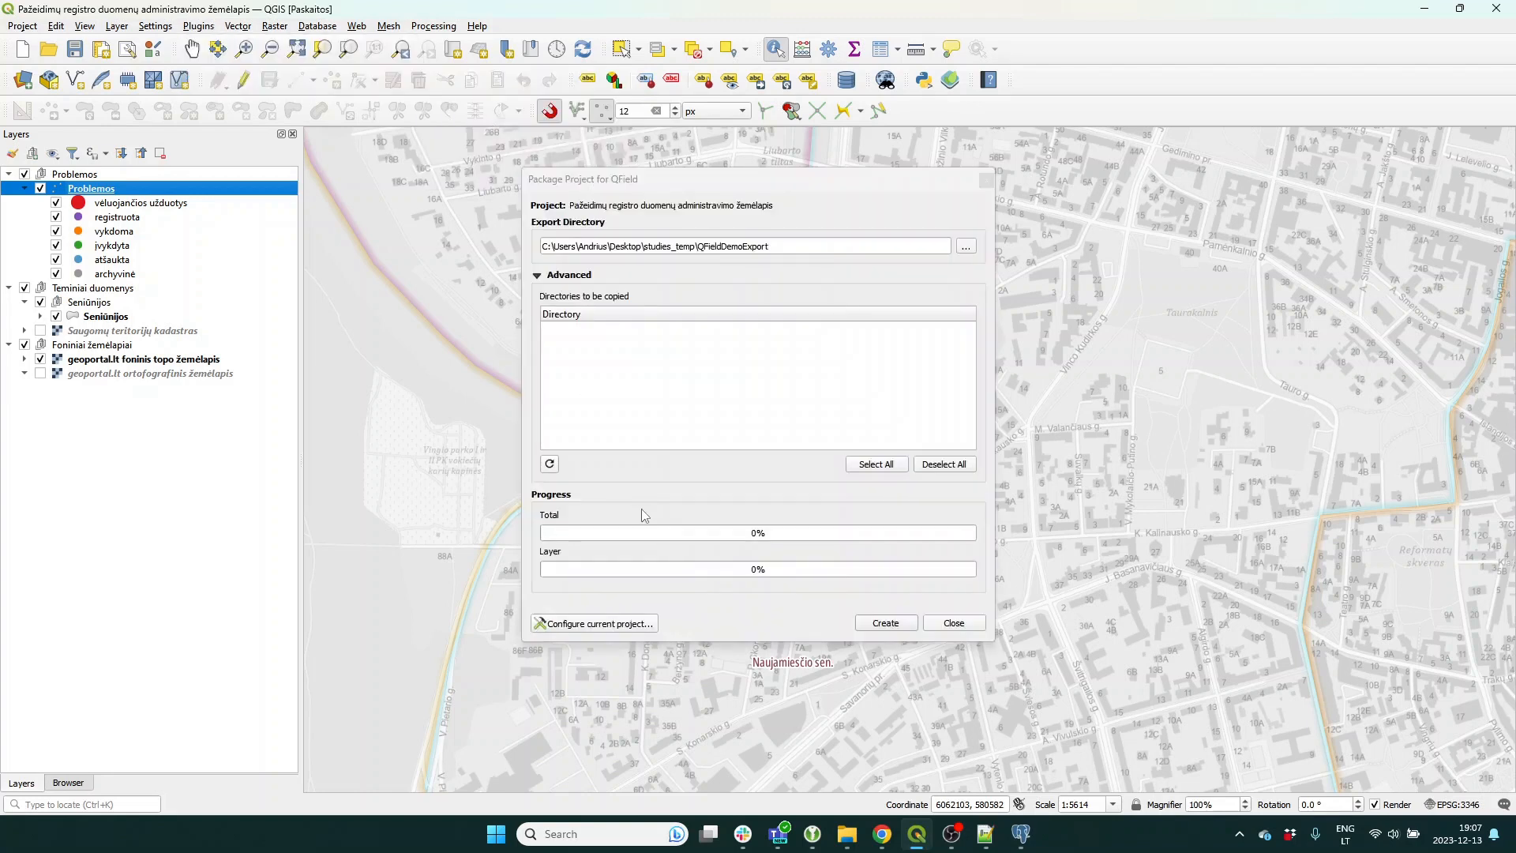
# Set the package export directory to the temp\qfield\export folder.
pyautogui.click(965, 246)
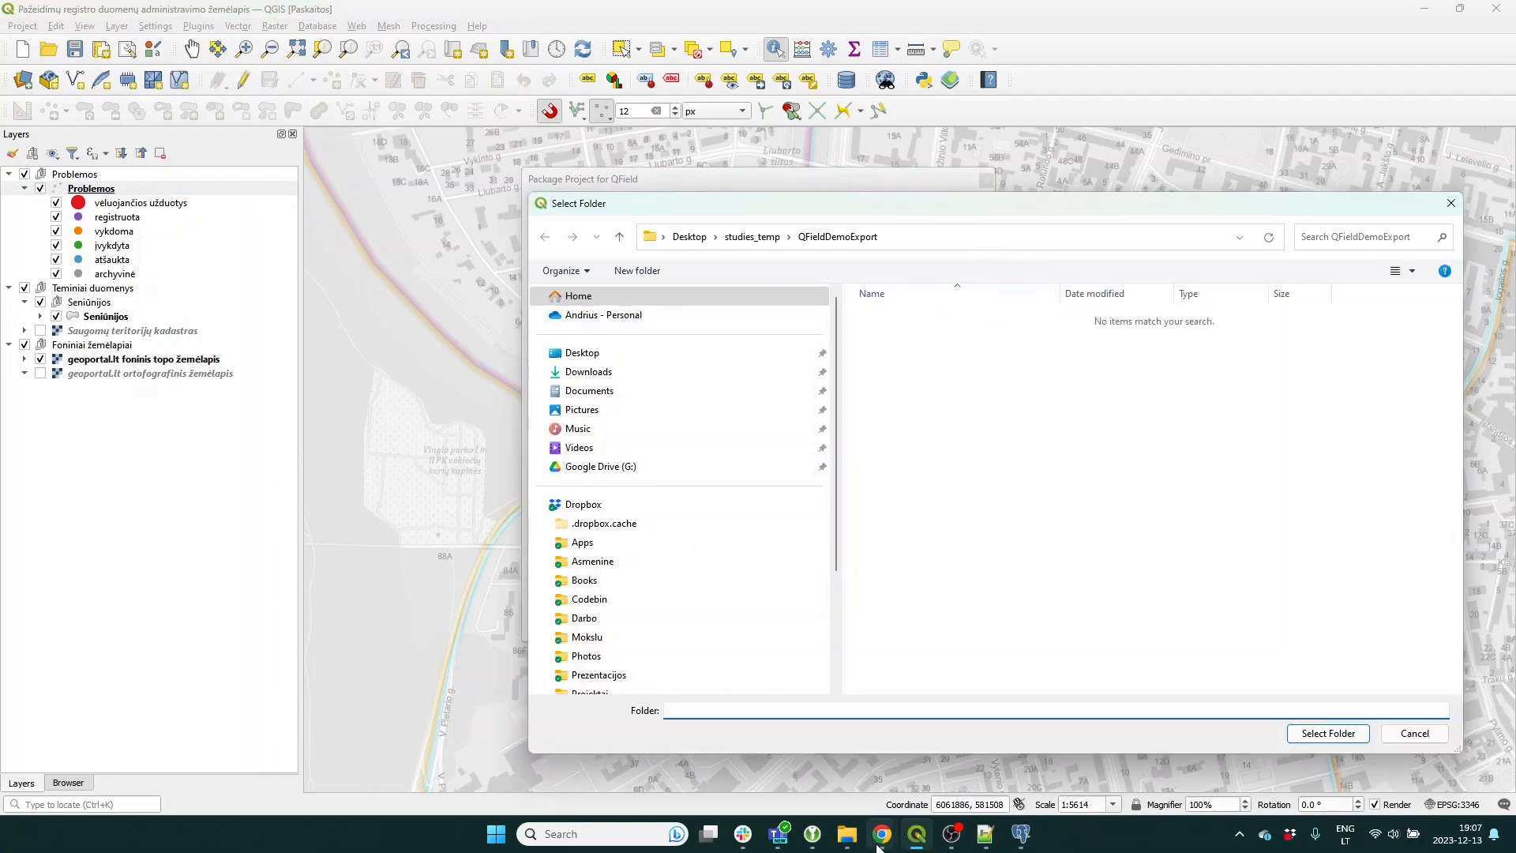
pyautogui.moveTo(847, 834)
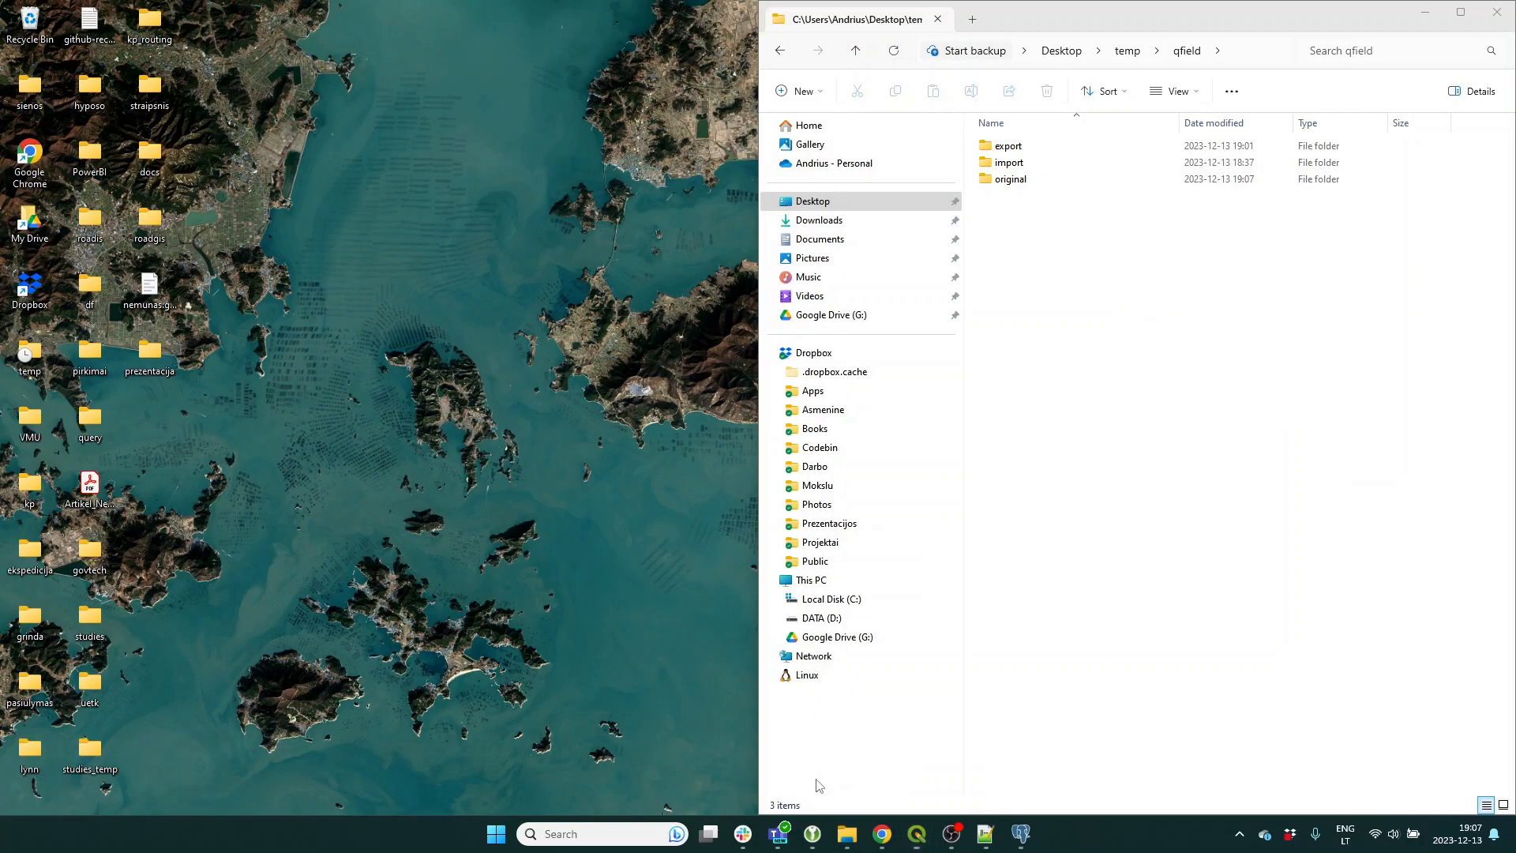
pyautogui.click(815, 782)
pyautogui.click(1232, 52)
pyautogui.hotkey('ctrl', 'c')
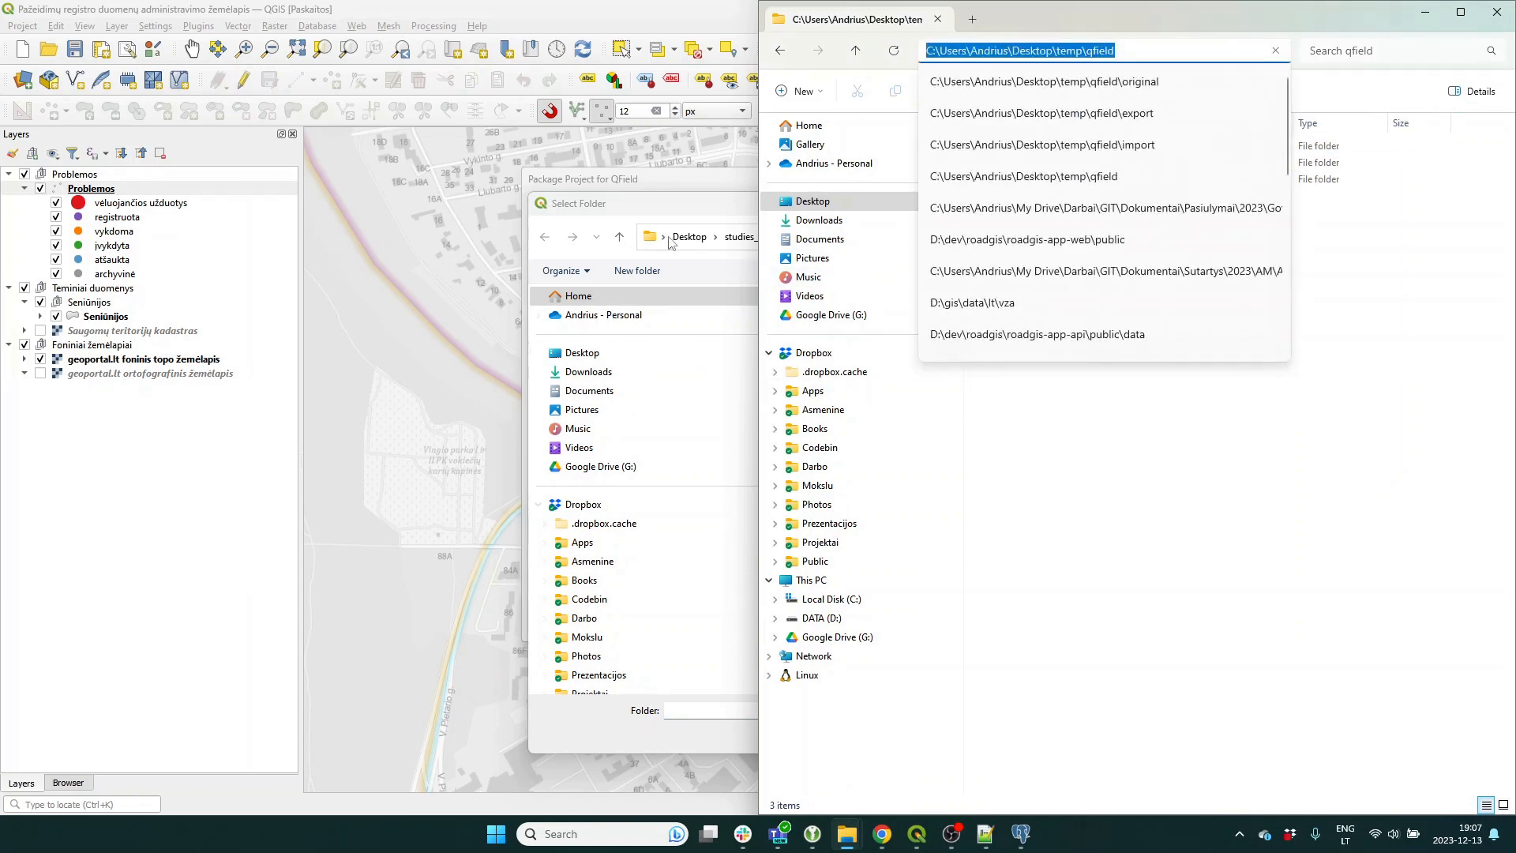
pyautogui.hotkey('alt', 'Tab')
pyautogui.click(932, 236)
pyautogui.hotkey('ctrl', 'v')
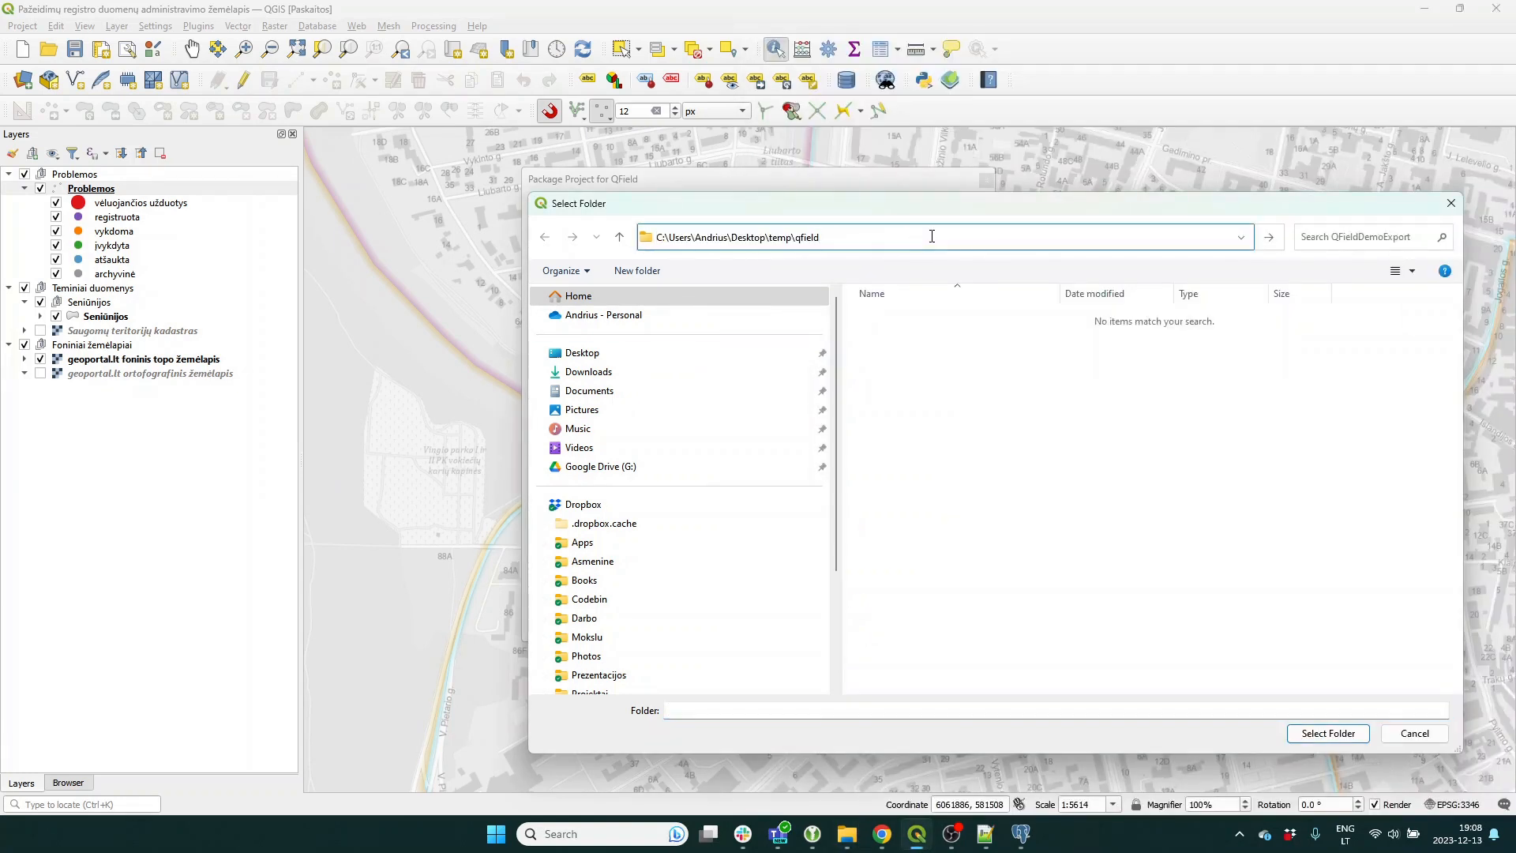
pyautogui.press('Return')
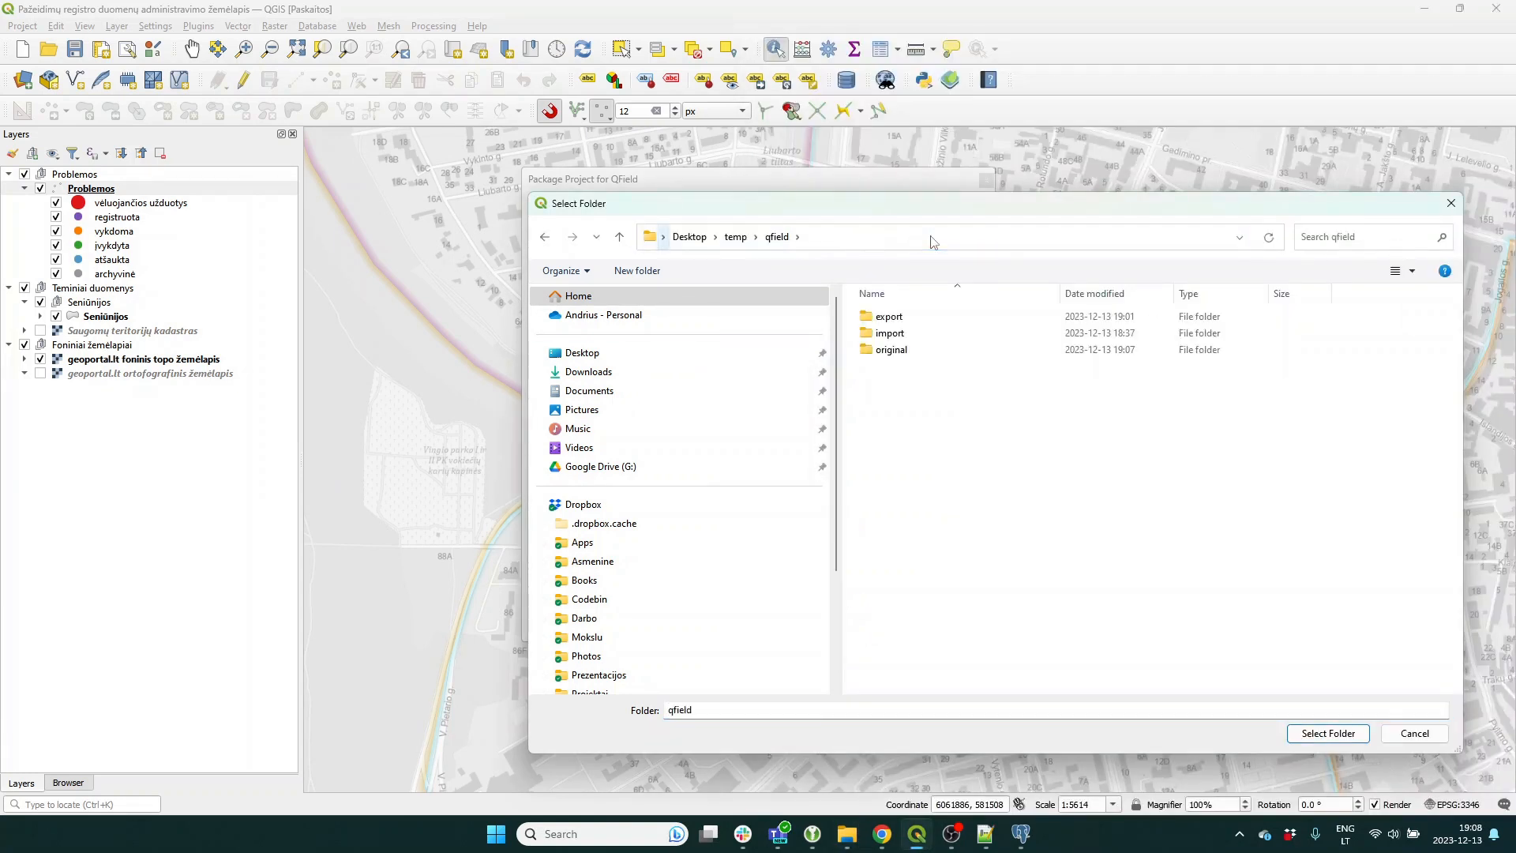
pyautogui.doubleClick(890, 317)
pyautogui.click(1328, 733)
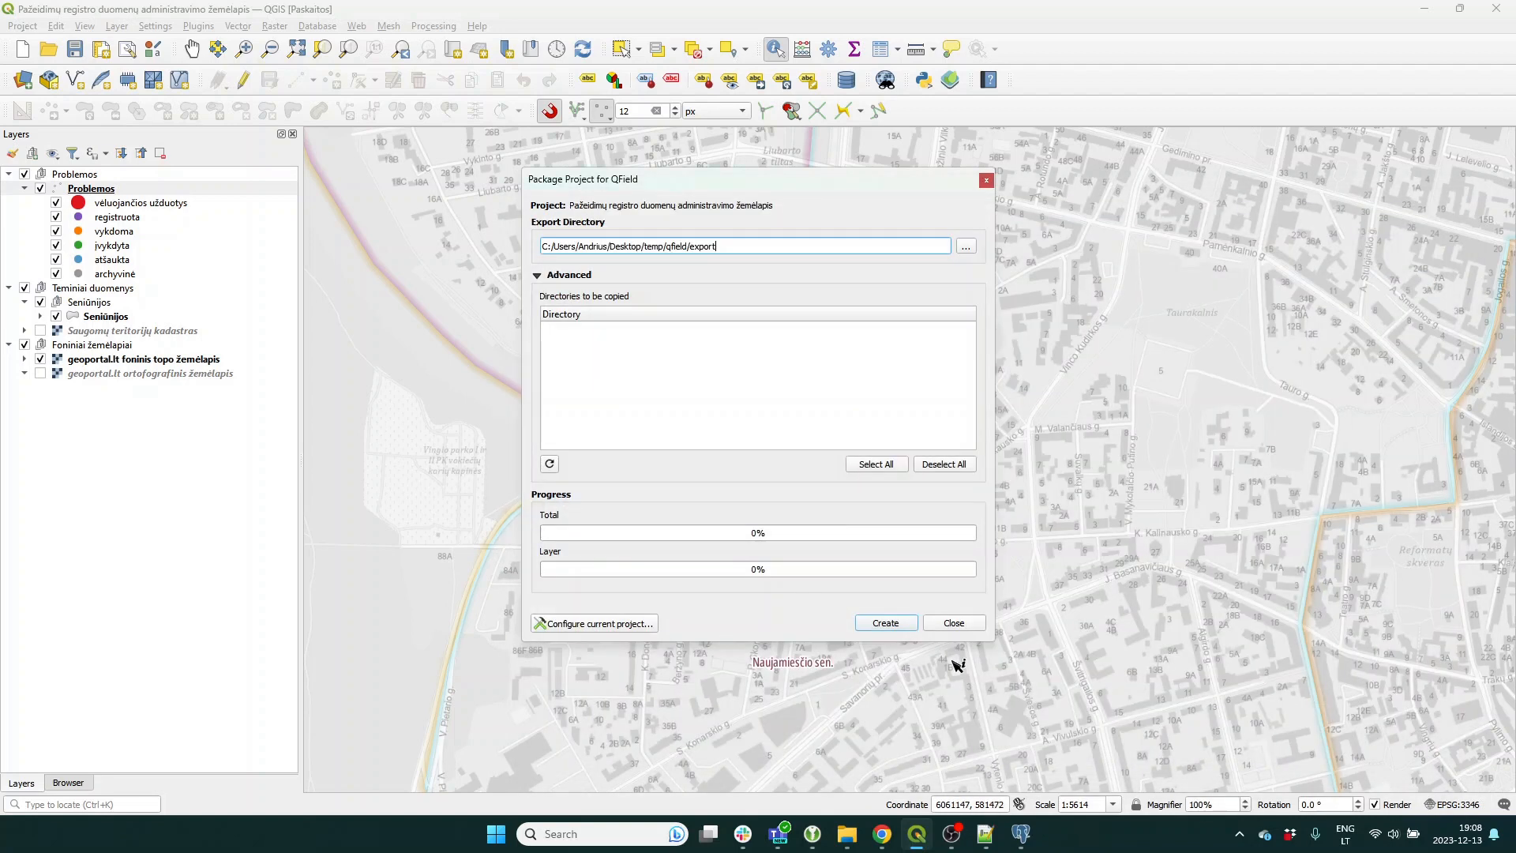
# Create the QField package and view the resulting export folder in File Explorer.
pyautogui.click(883, 623)
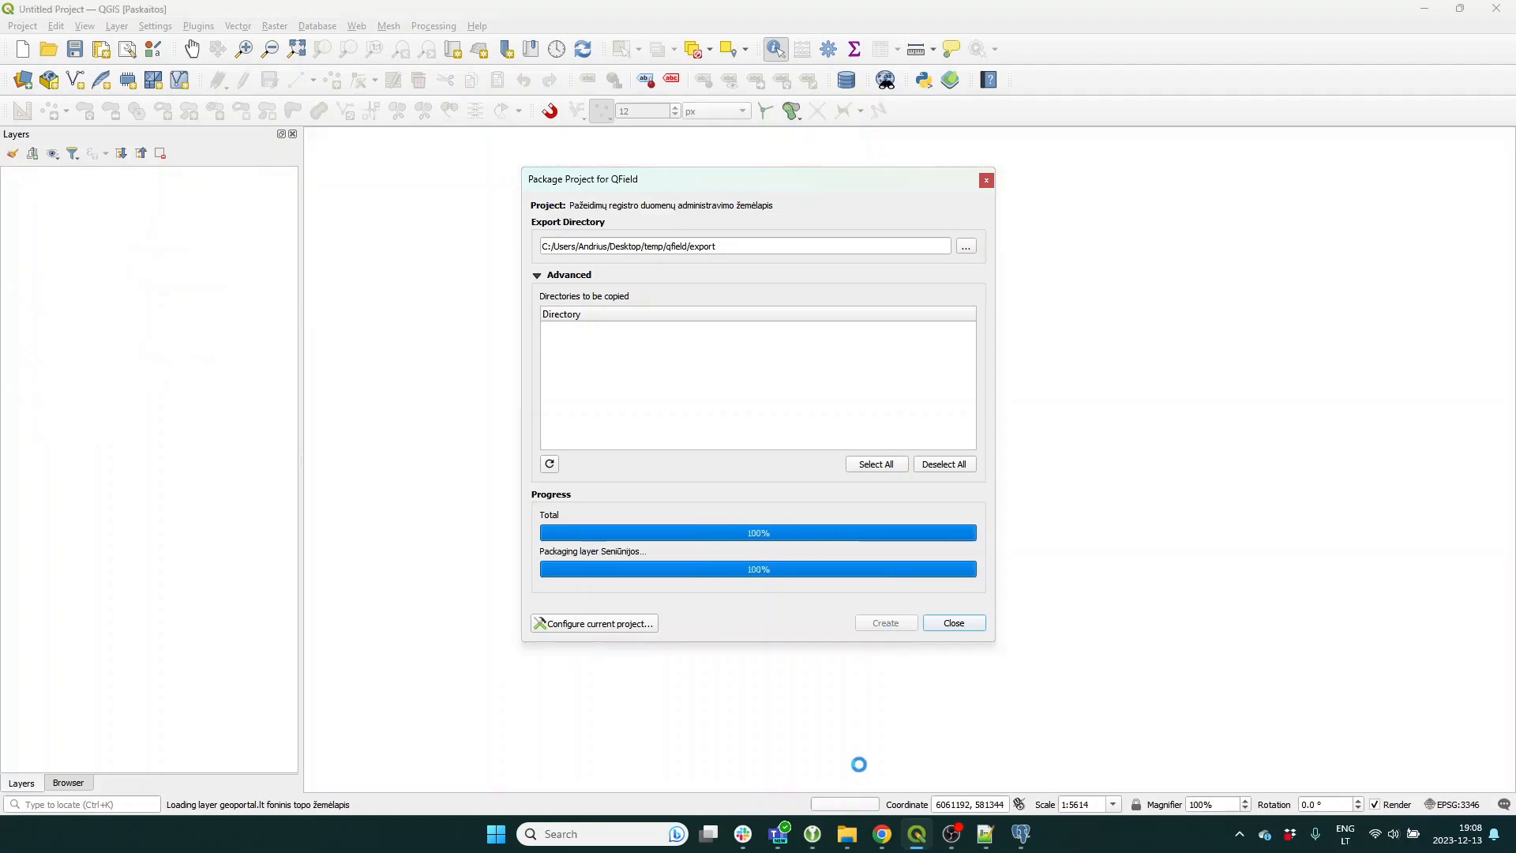
pyautogui.moveTo(847, 833)
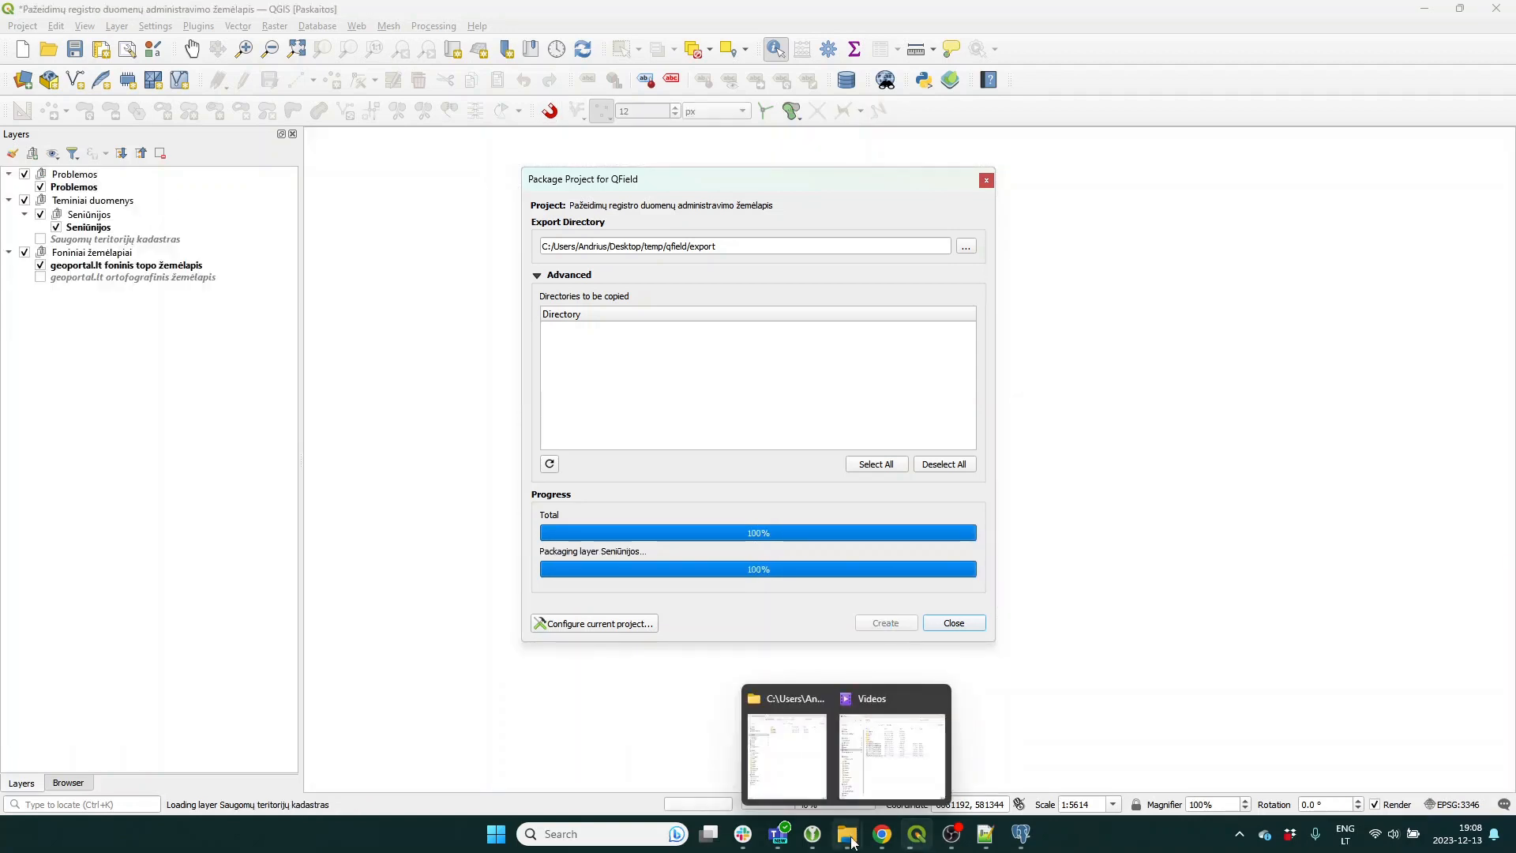
pyautogui.moveTo(795, 777)
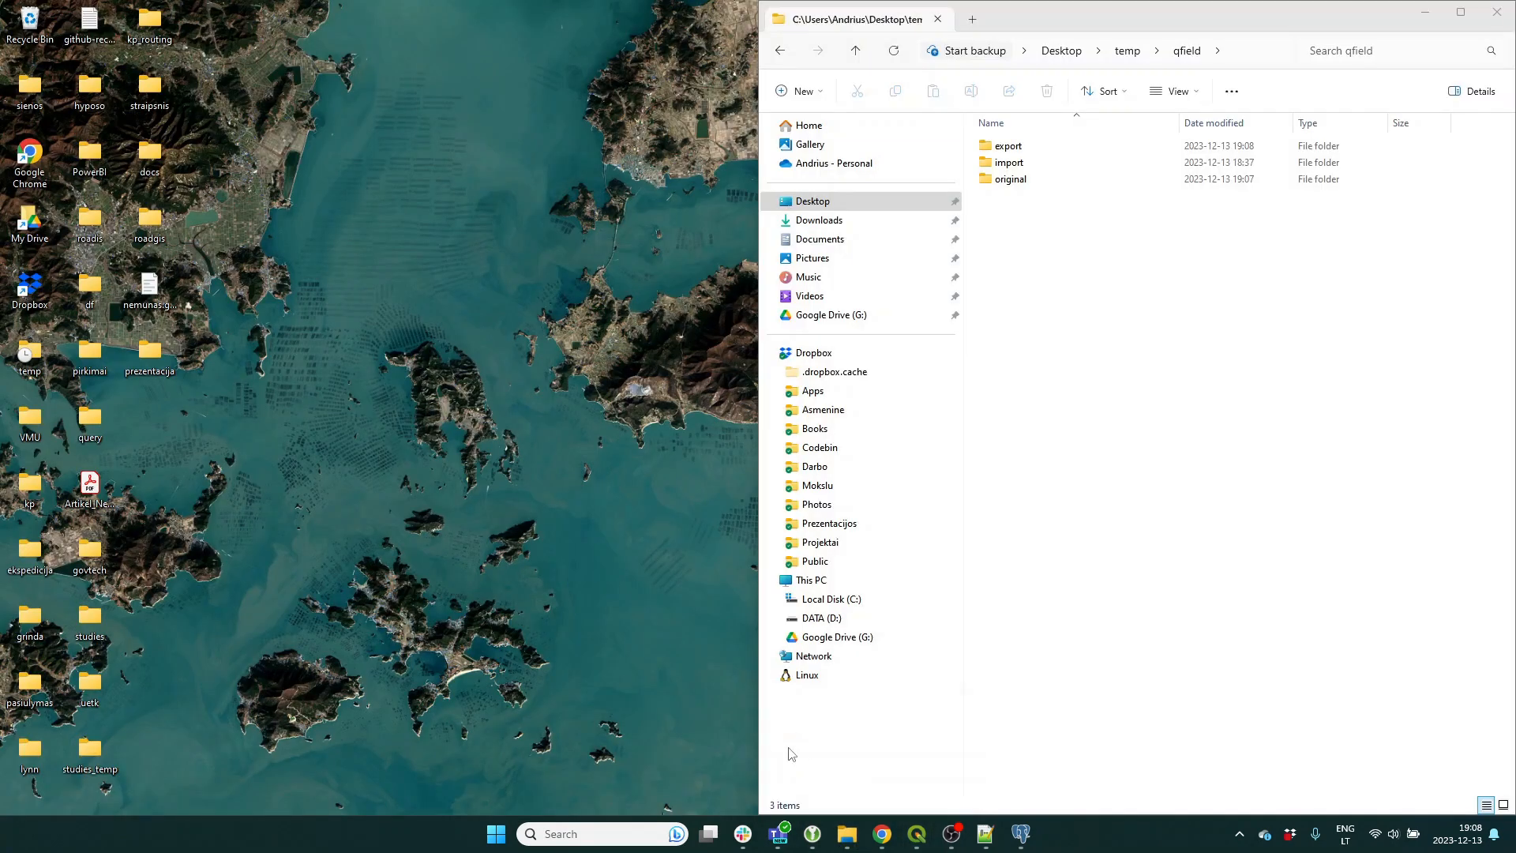
pyautogui.click(813, 766)
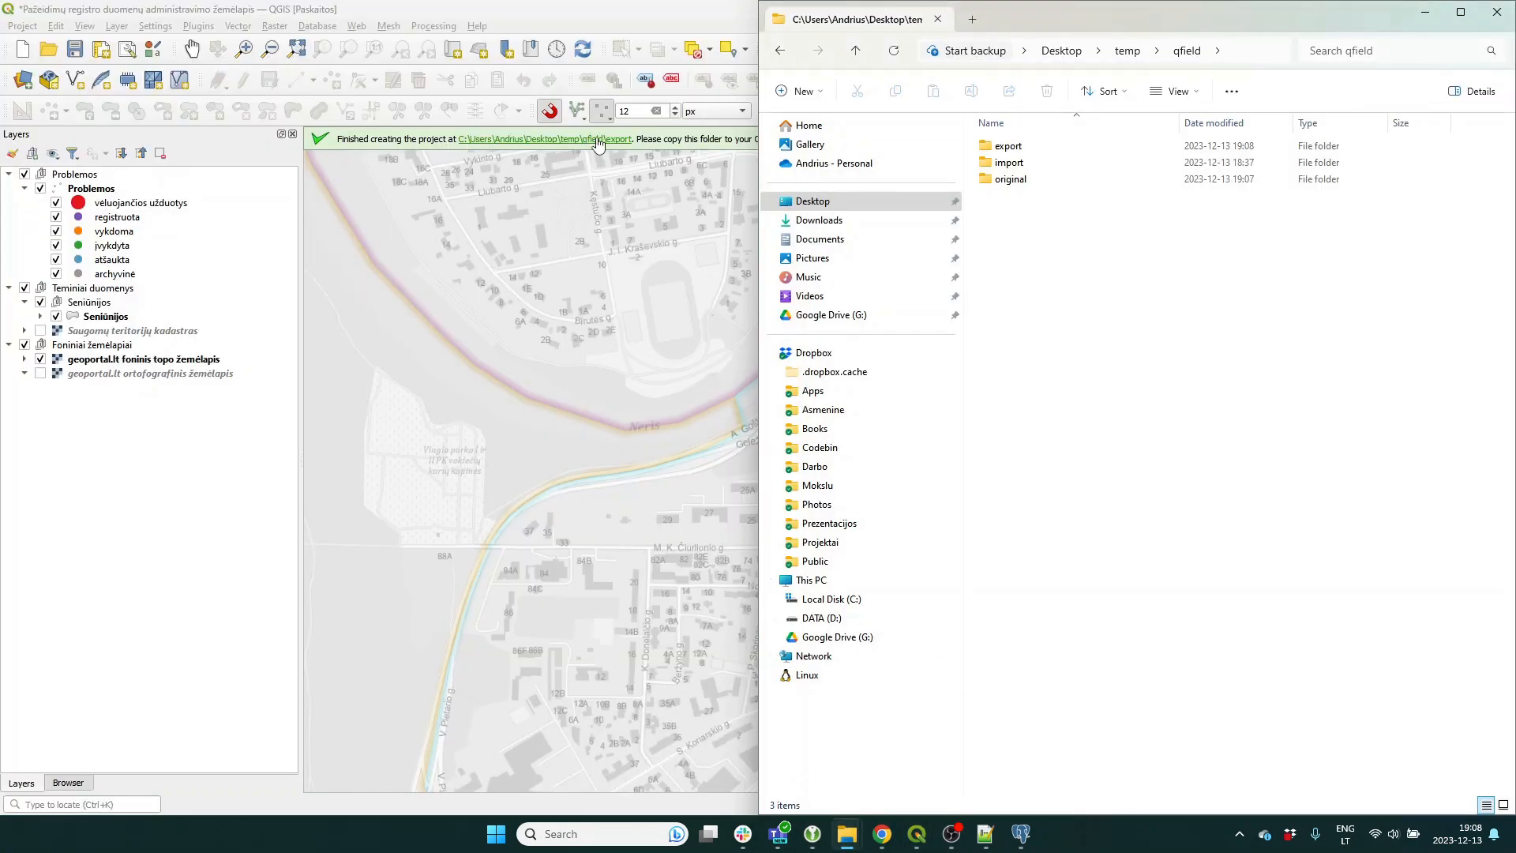
# Switch between QGIS and the qfield folder window to show the Redmi Note 12 phone drives.
pyautogui.click(668, 146)
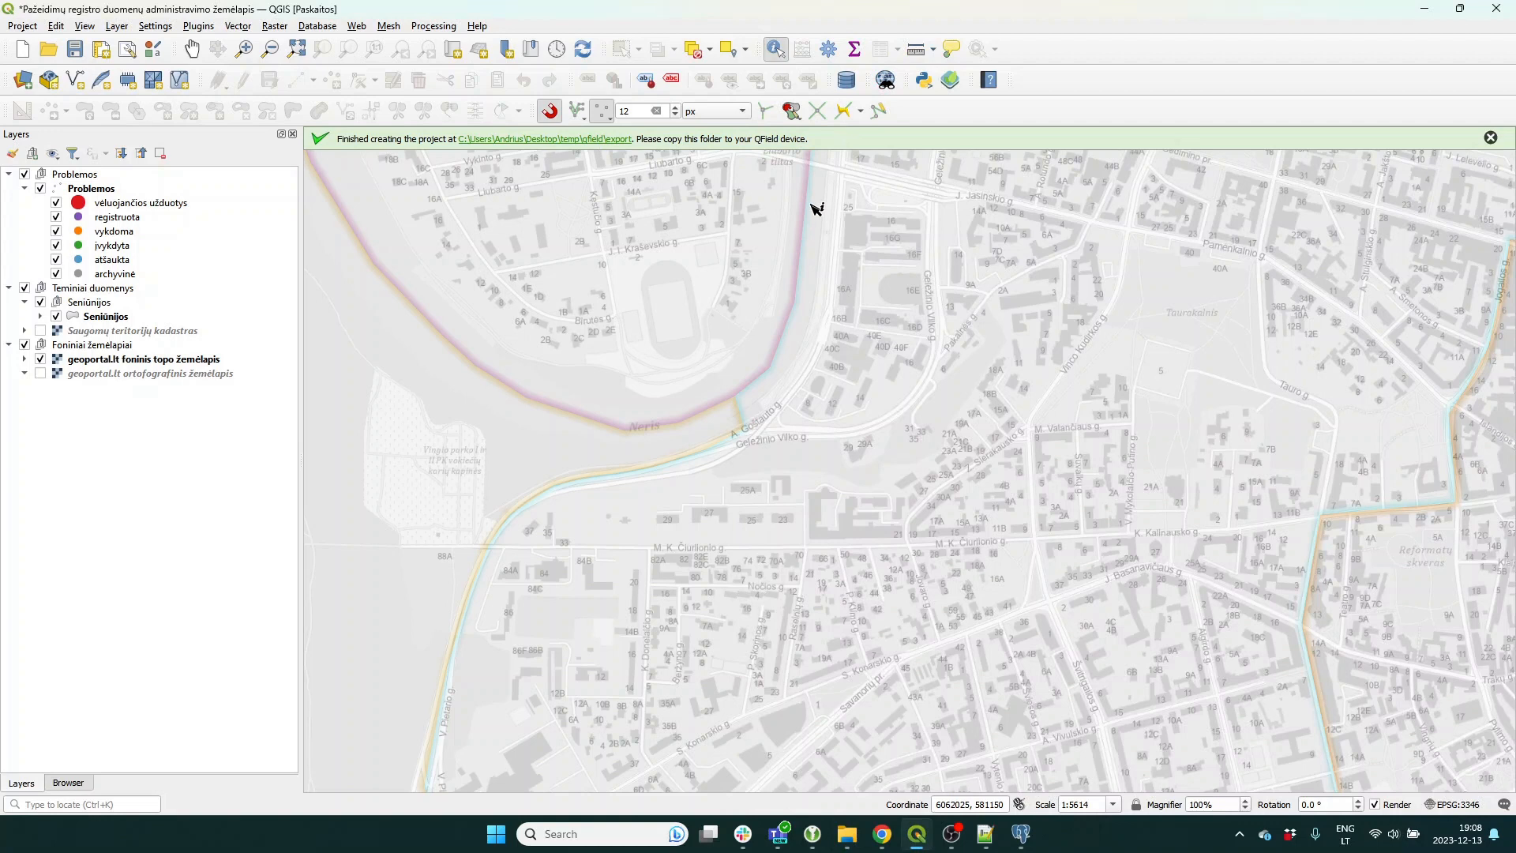
pyautogui.hotkey('alt', 'Tab')
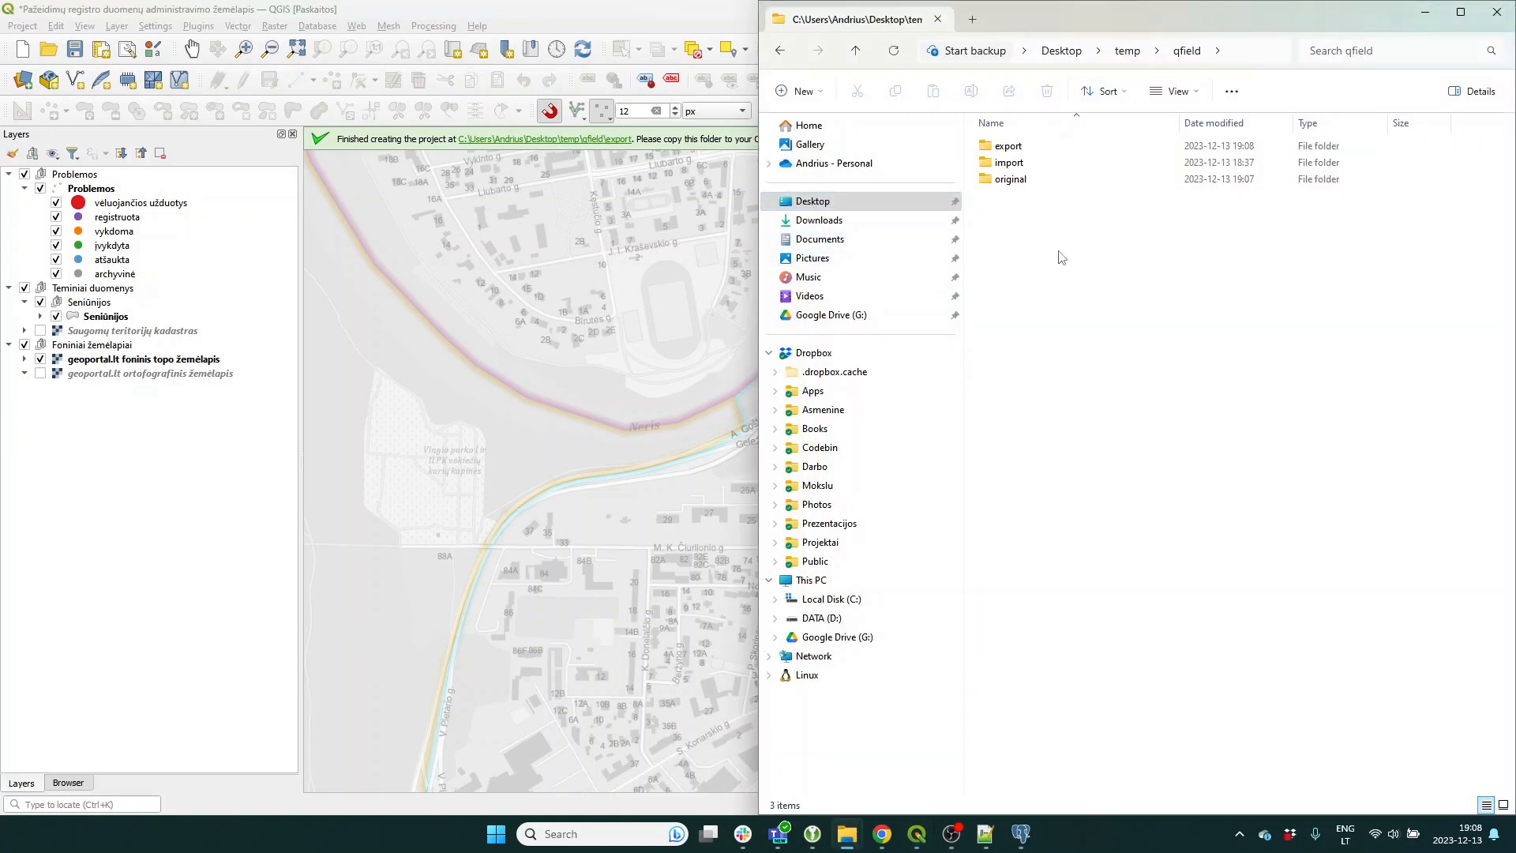
pyautogui.click(673, 209)
pyautogui.hotkey('alt', 'Tab')
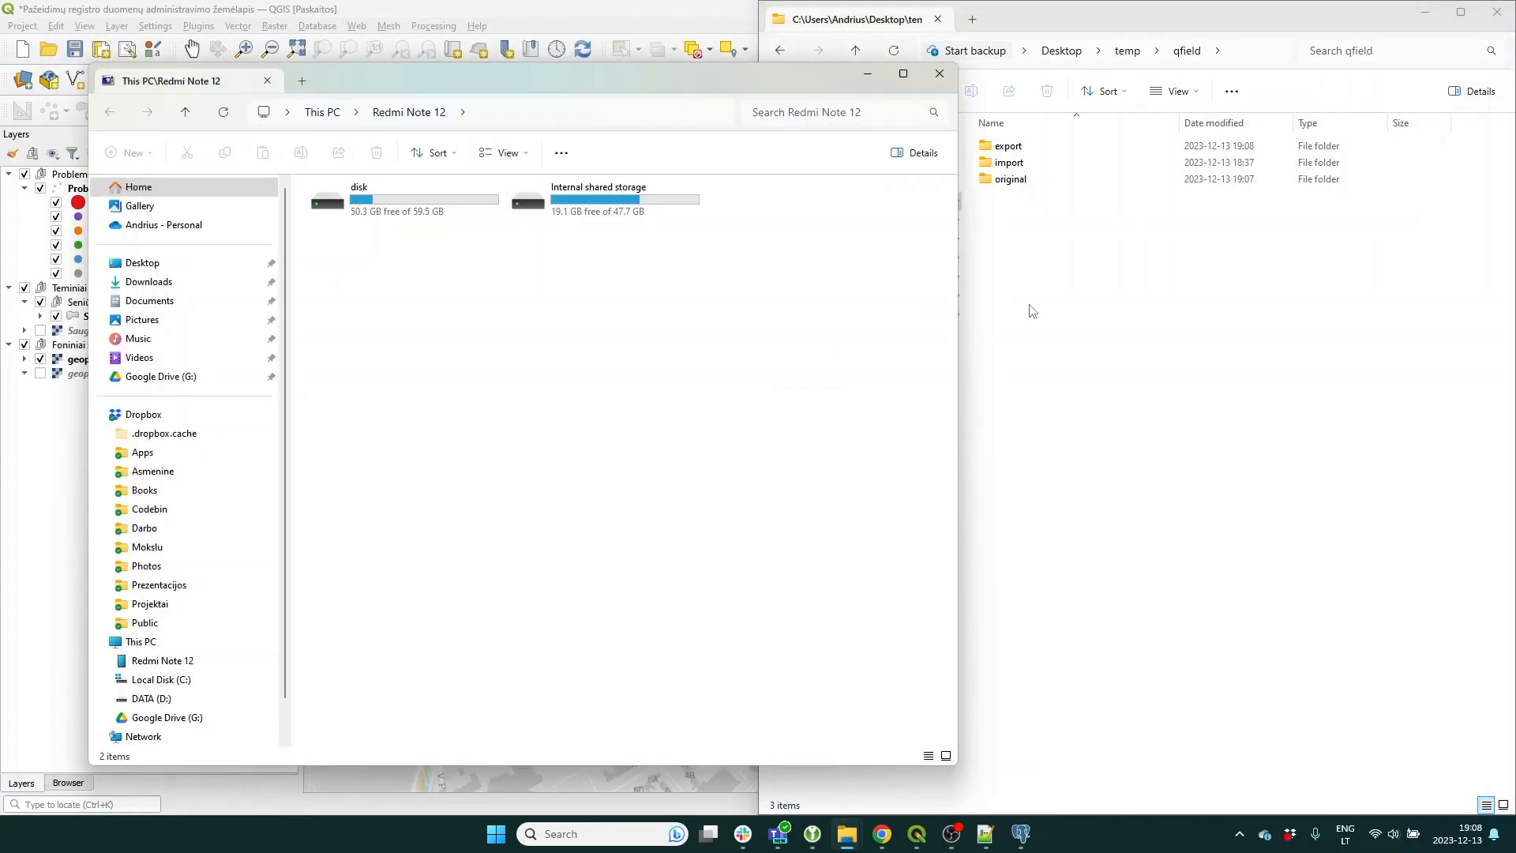
# Browse the phone to Internal shared storage > Android > data > ch.opengis.qfield > files > Imported Projects.
pyautogui.doubleClick(636, 196)
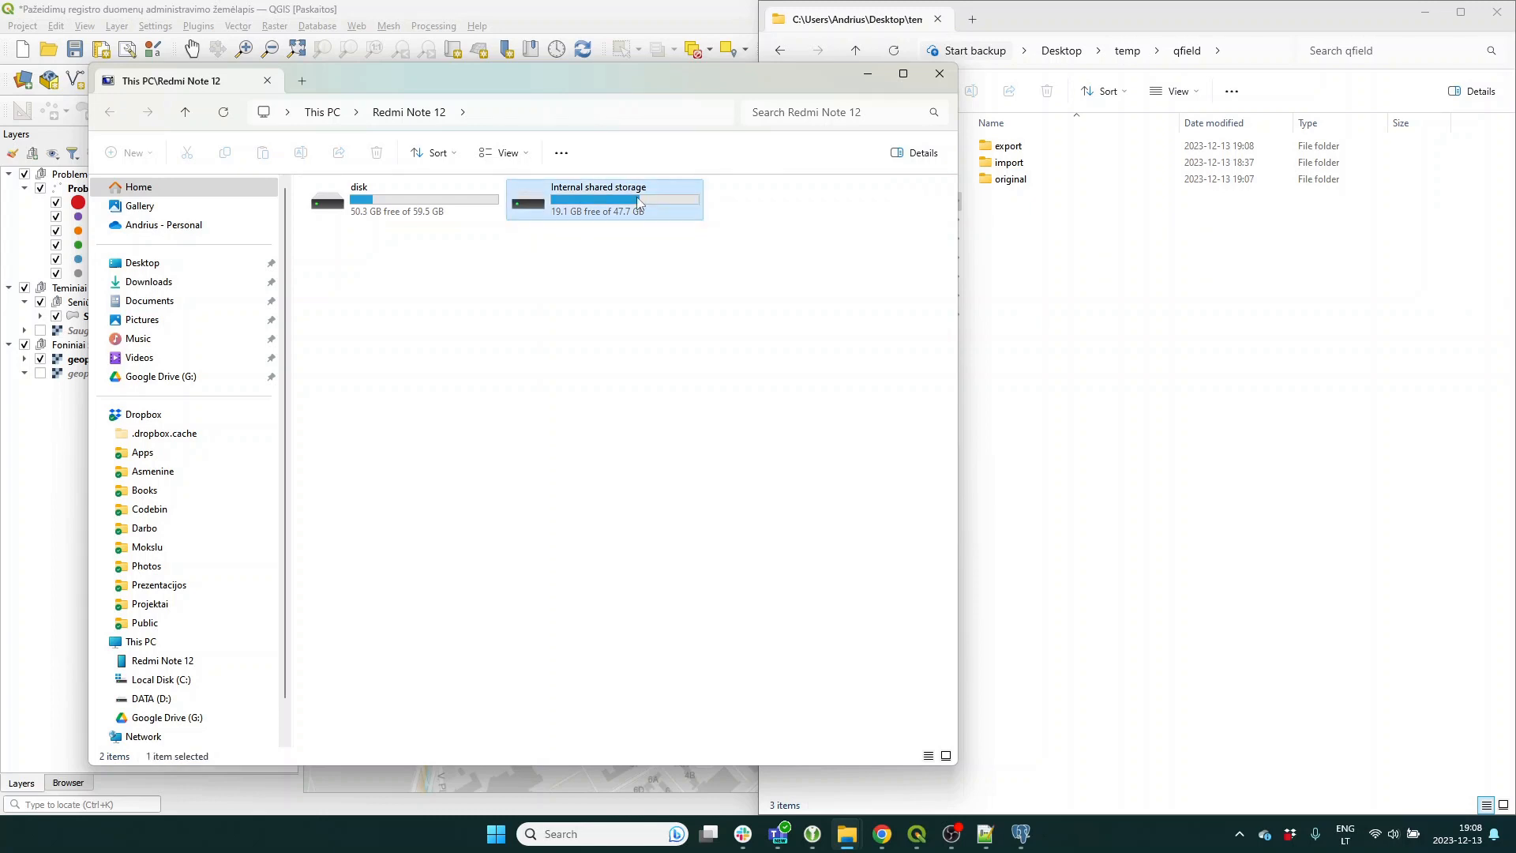
pyautogui.press('super+Left')
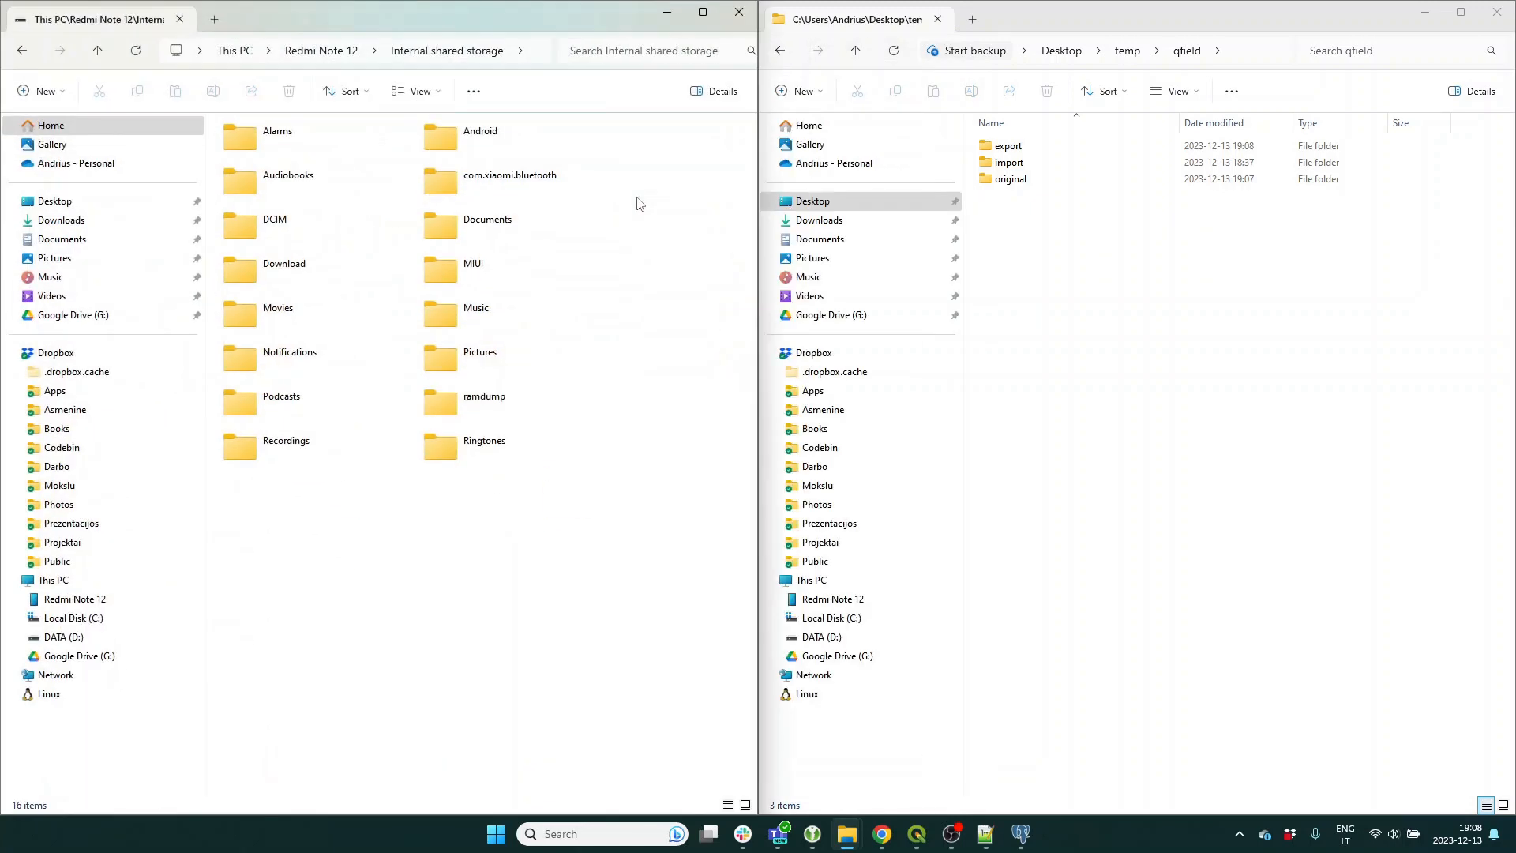
pyautogui.doubleClick(474, 138)
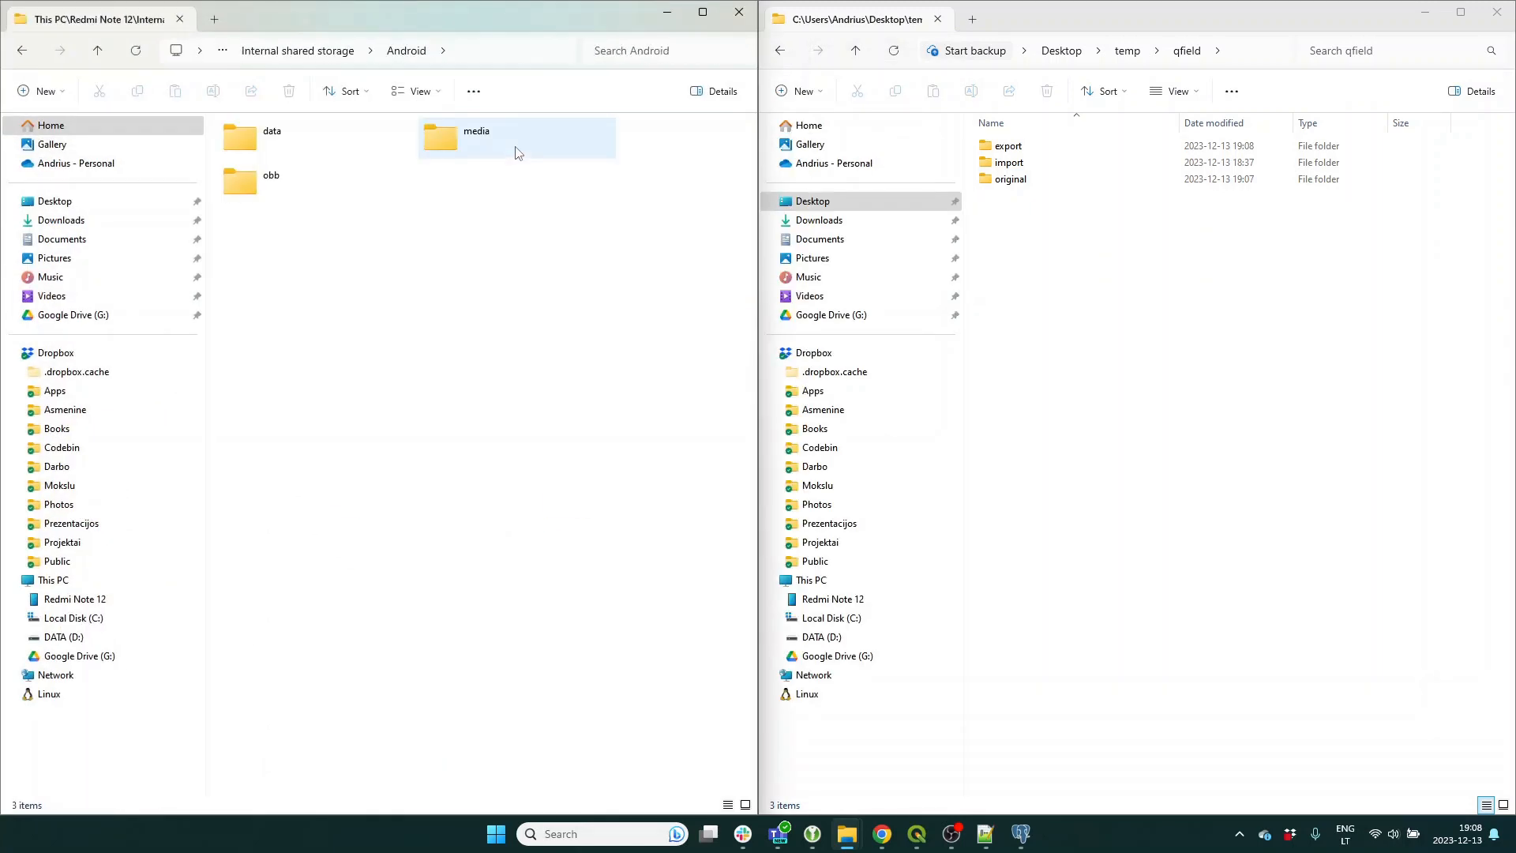
pyautogui.doubleClick(305, 143)
pyautogui.click(631, 50)
pyautogui.write('qfield')
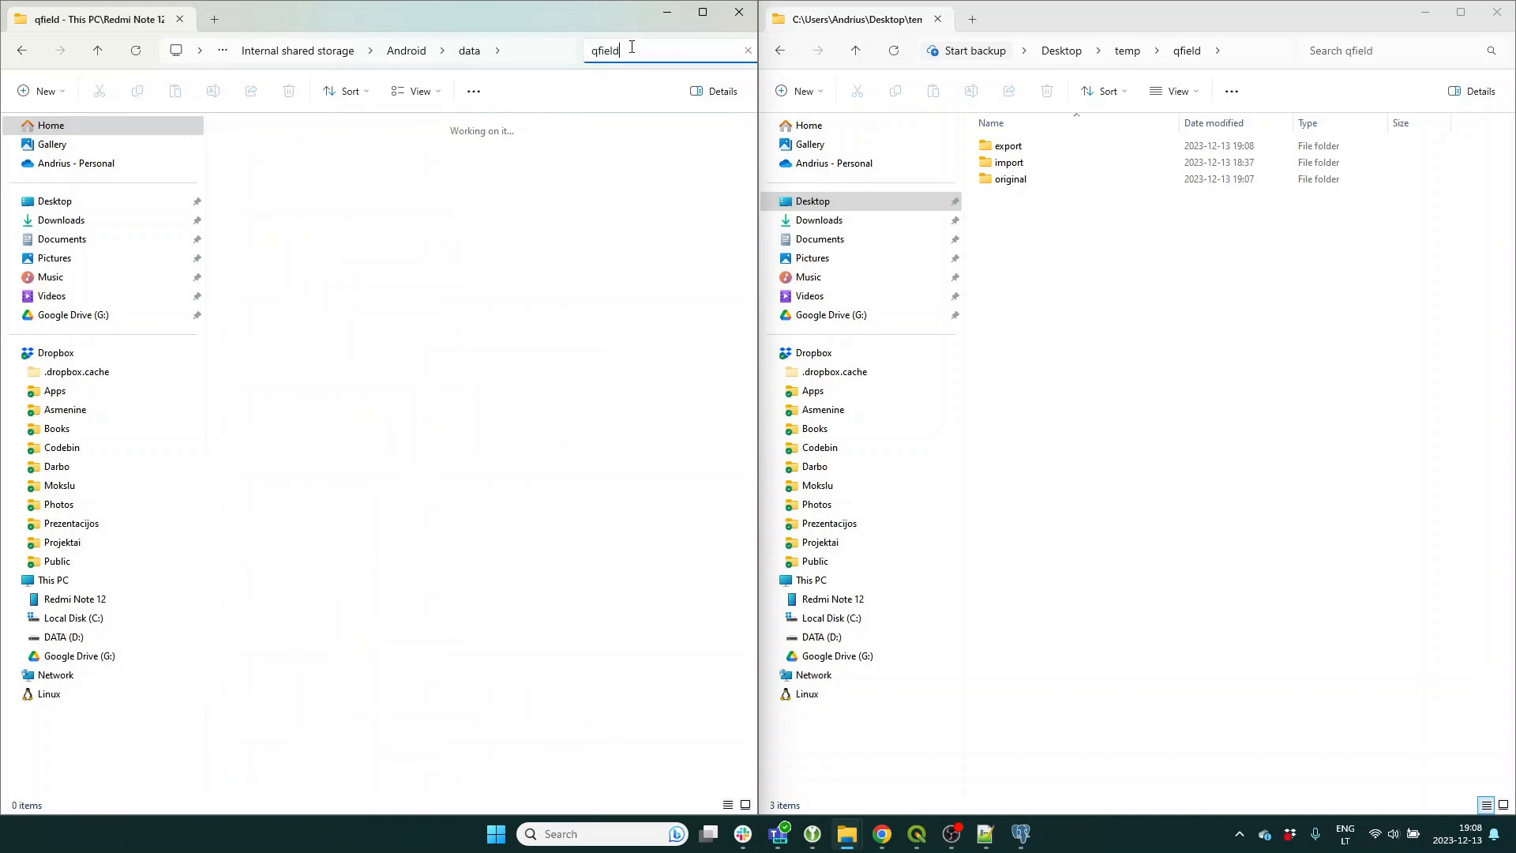
pyautogui.doubleClick(316, 150)
pyautogui.click(286, 149)
pyautogui.doubleClick(282, 141)
pyautogui.doubleClick(491, 146)
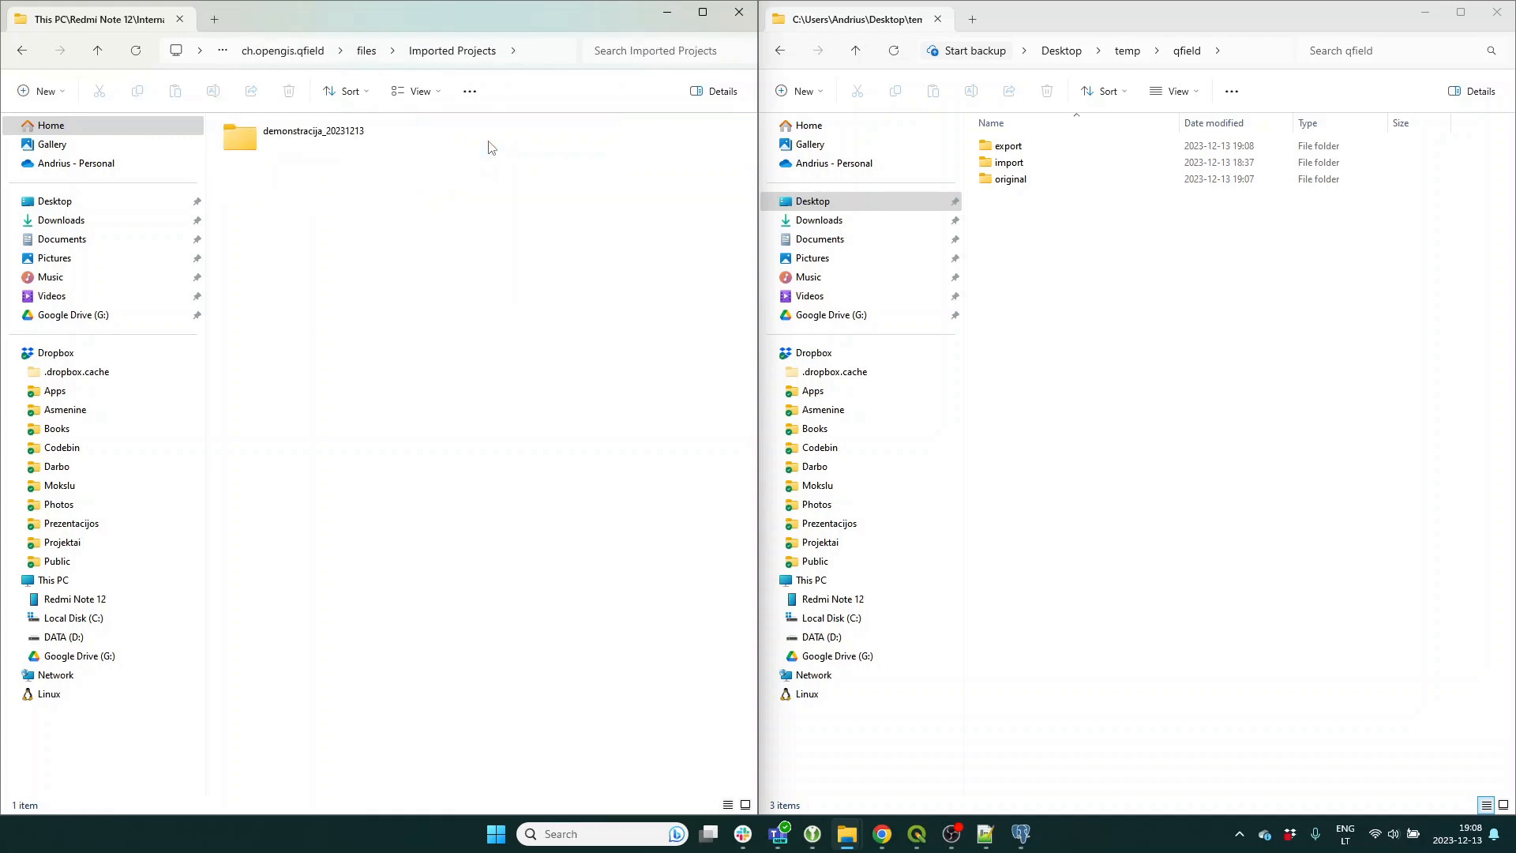
# Permanently delete the old demonstracija_20231213 project folder.
pyautogui.click(301, 152)
pyautogui.press('Delete')
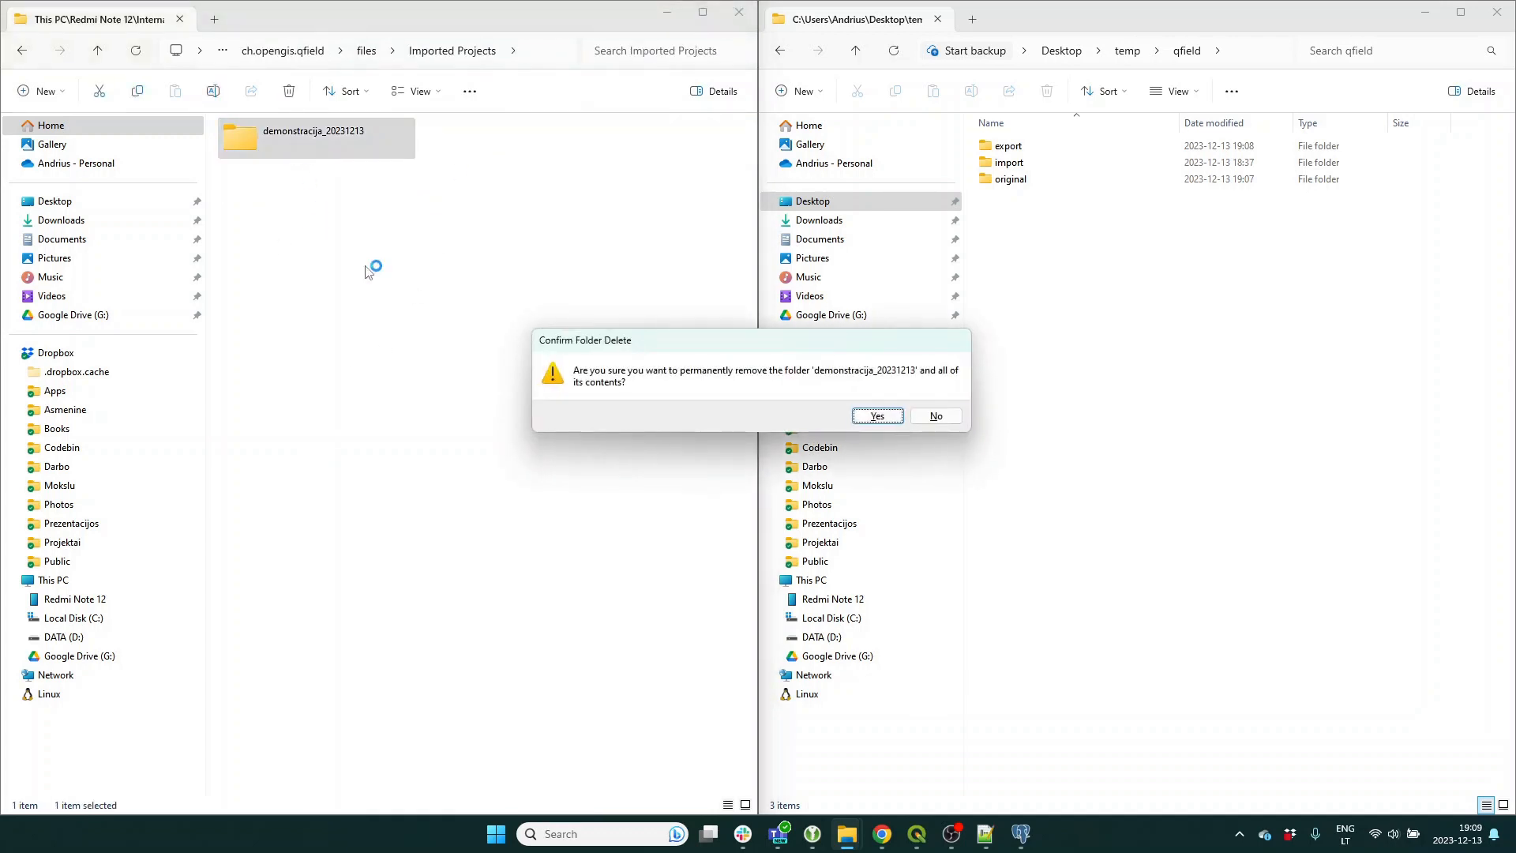
pyautogui.click(873, 425)
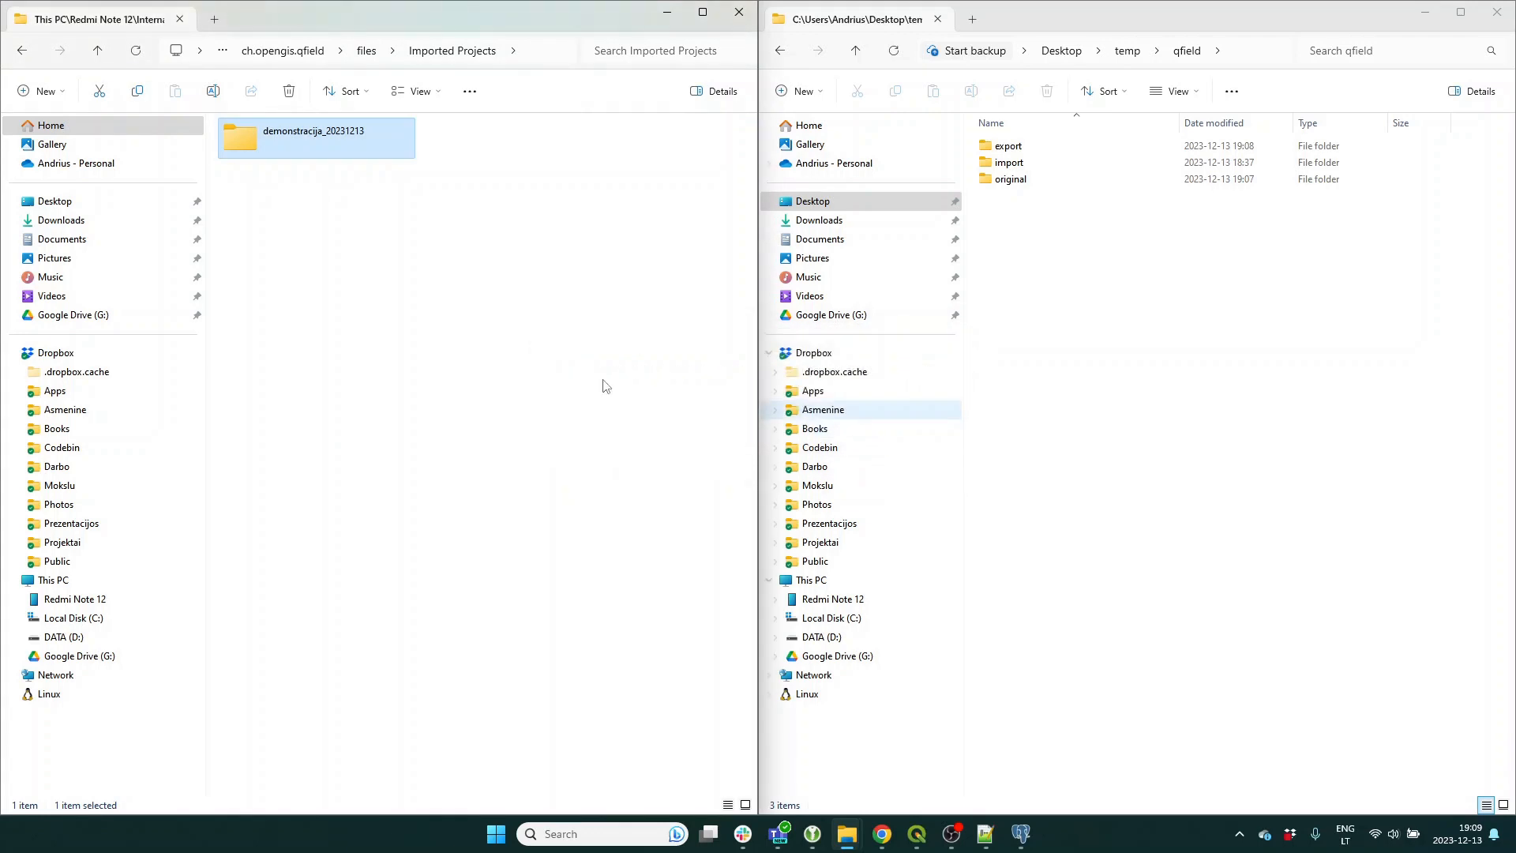
# Create and open a new demo_20231213 folder, then select the original folder in the qfield window.
pyautogui.rightClick(343, 239)
pyautogui.hotkey('ctrl', 'shift', 'n')
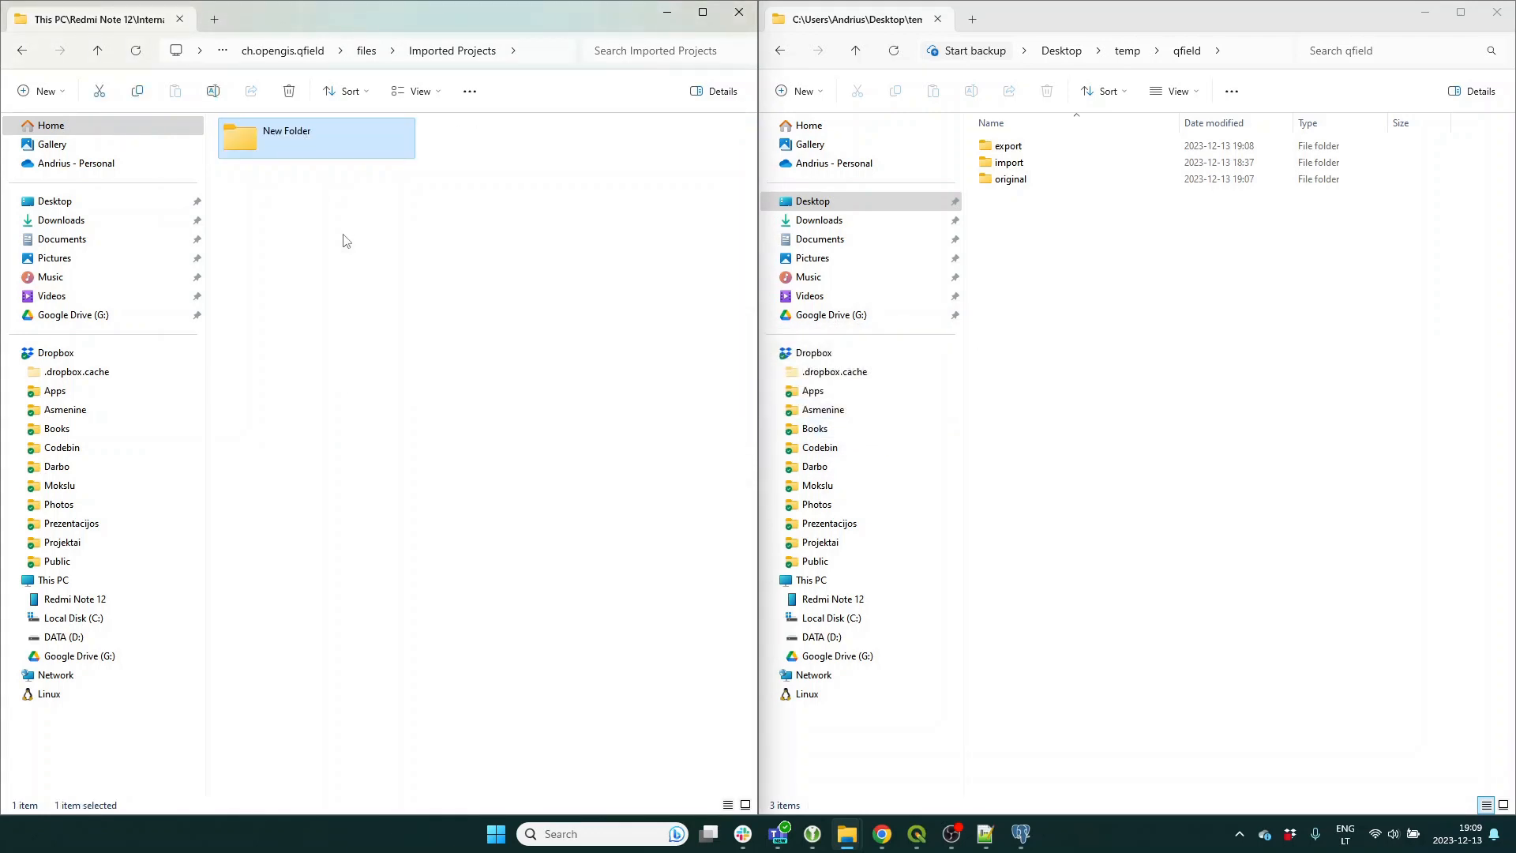
pyautogui.click(311, 136)
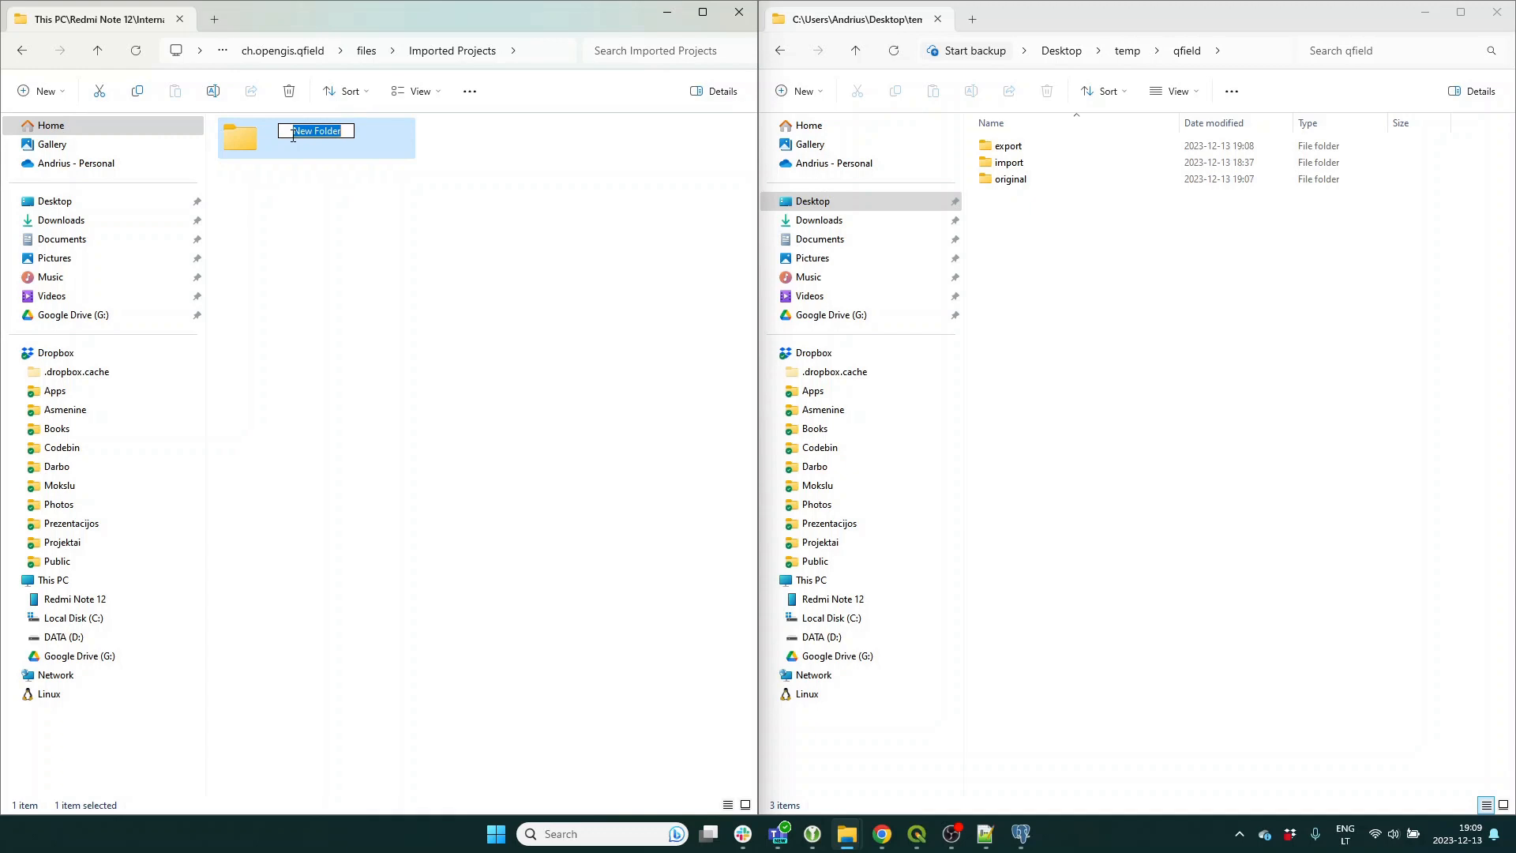
pyautogui.write('demo_20231213')
pyautogui.press('Return')
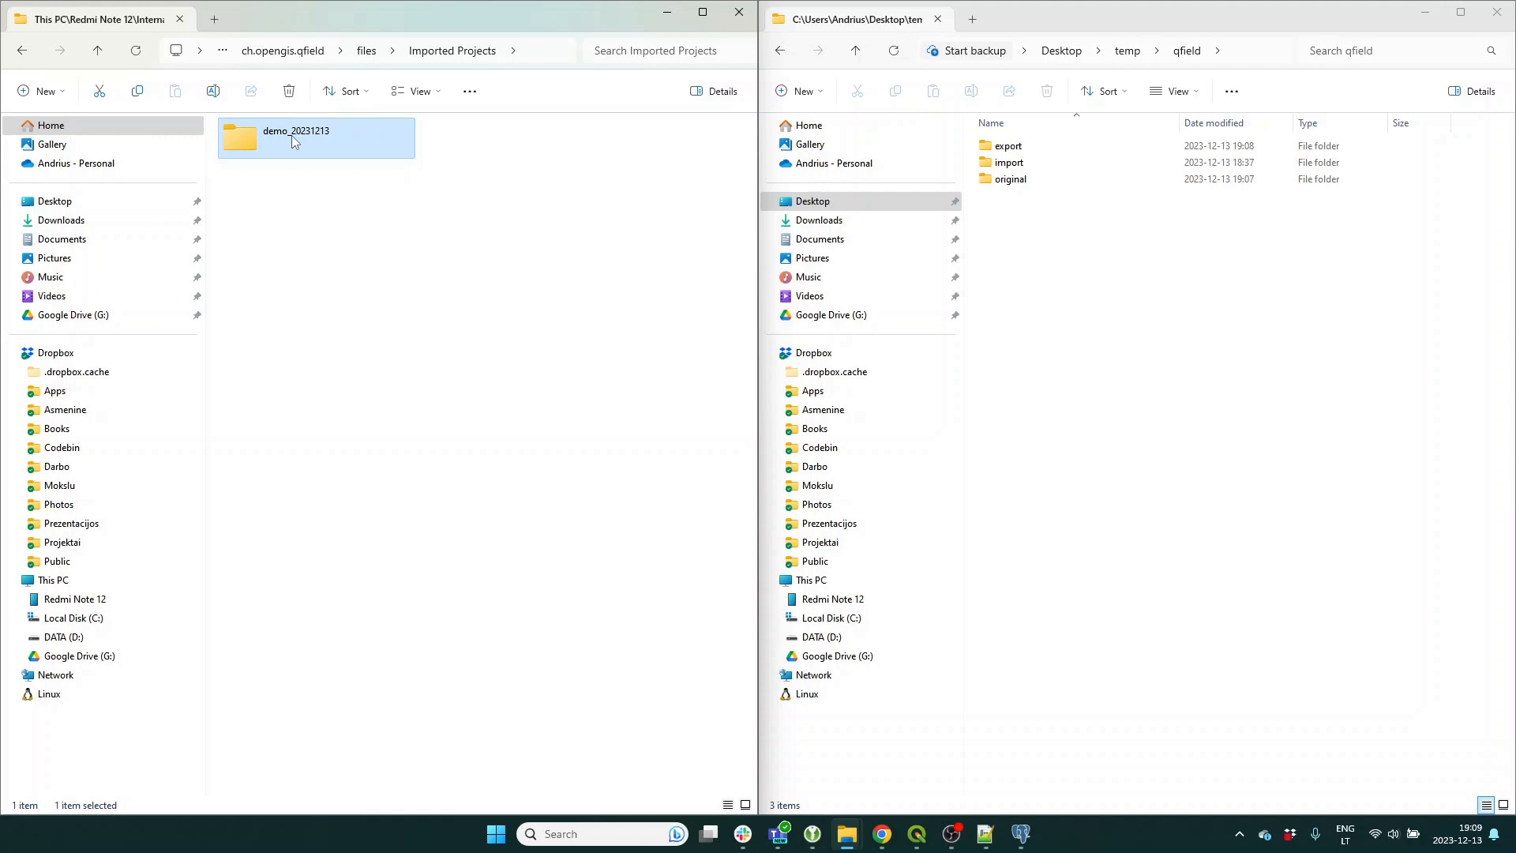
pyautogui.doubleClick(291, 135)
pyautogui.click(1072, 292)
pyautogui.moveTo(1055, 250); pyautogui.dragTo(1026, 181)
# Go to qfield\export and drag all seven exported files toward the phone's demo_20231213 folder.
pyautogui.doubleClick(1014, 163)
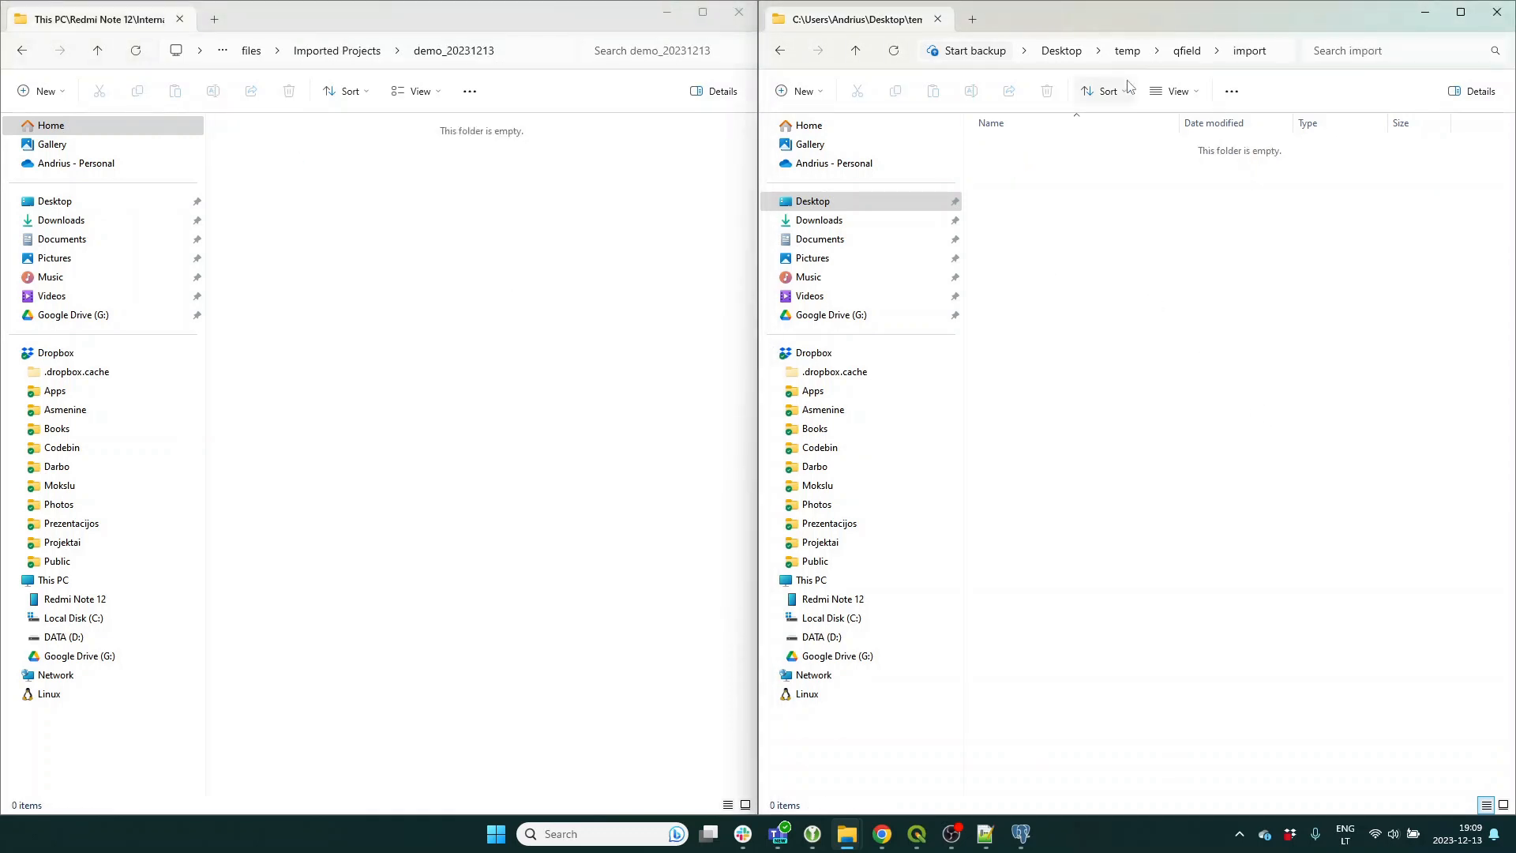
pyautogui.click(1187, 50)
pyautogui.click(1019, 150)
pyautogui.doubleClick(1019, 152)
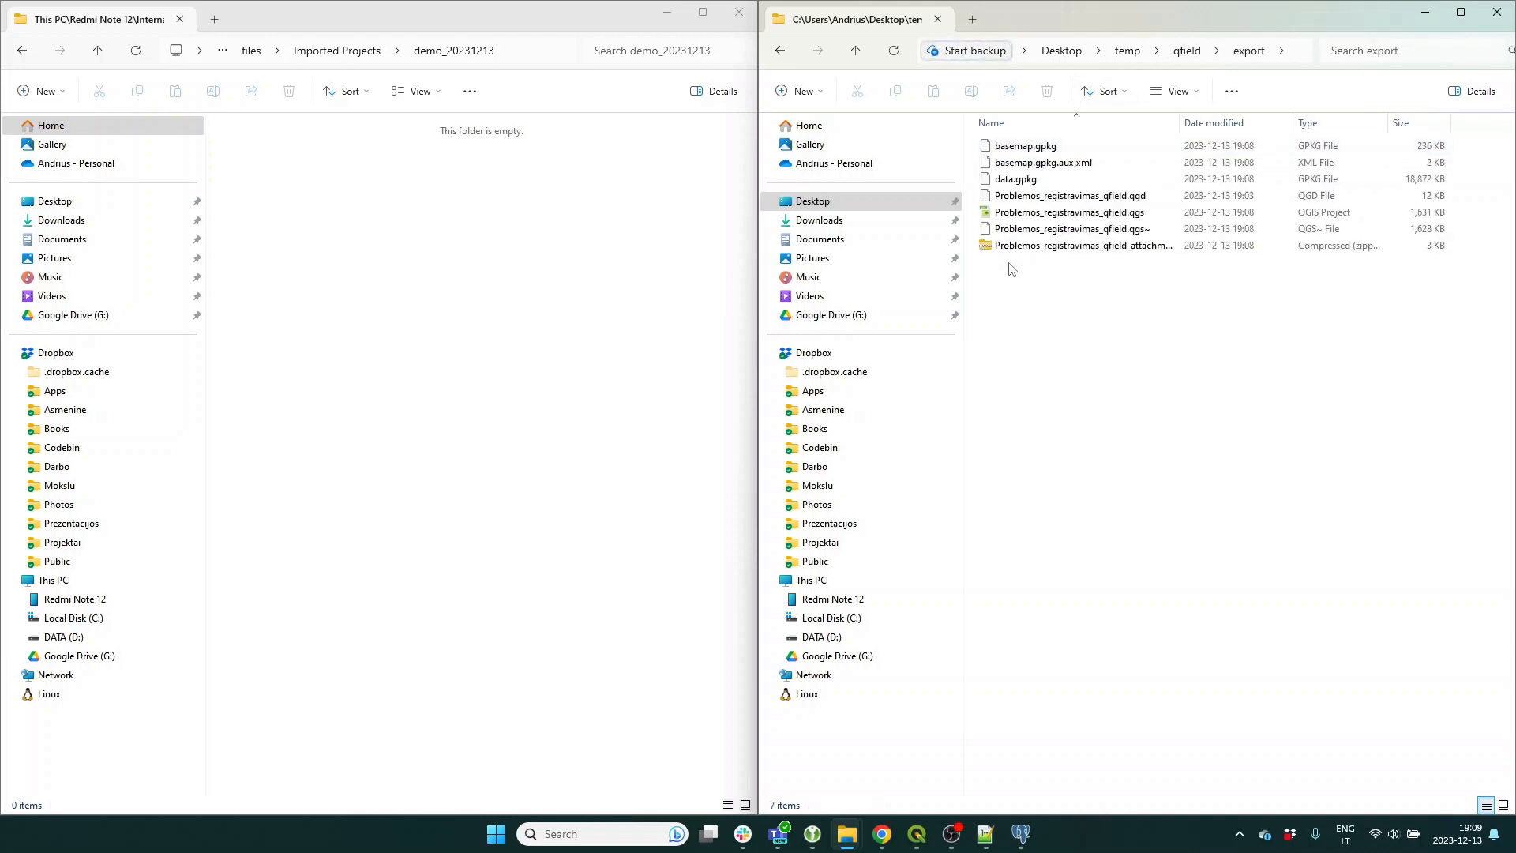
pyautogui.moveTo(1006, 298); pyautogui.dragTo(345, 261)
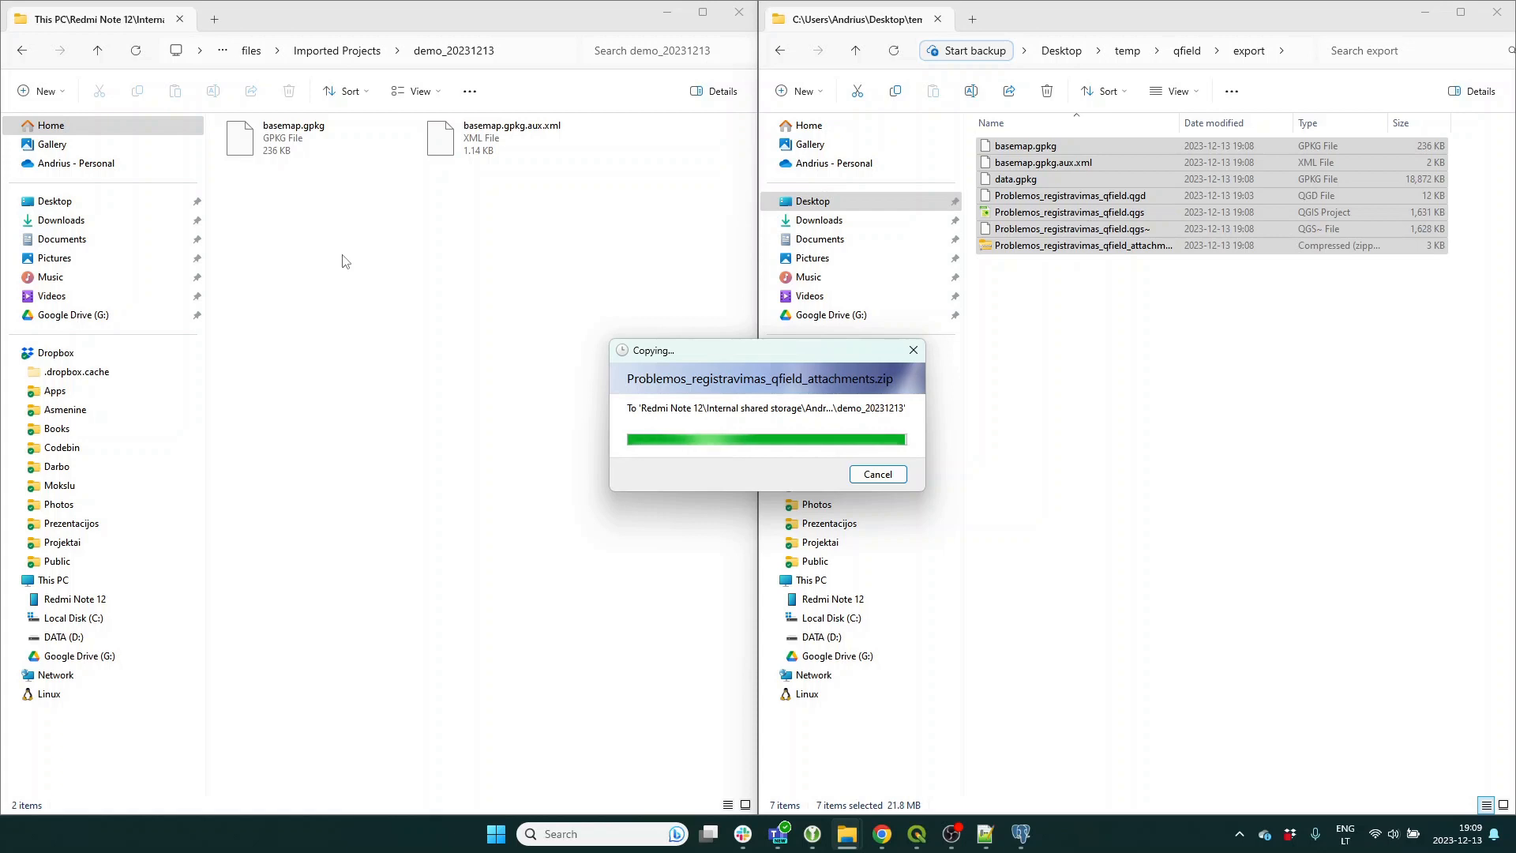
# Check basemap.gpkg, basemap.gpkg.aux.xml and the other copied project files.
pyautogui.click(1046, 151)
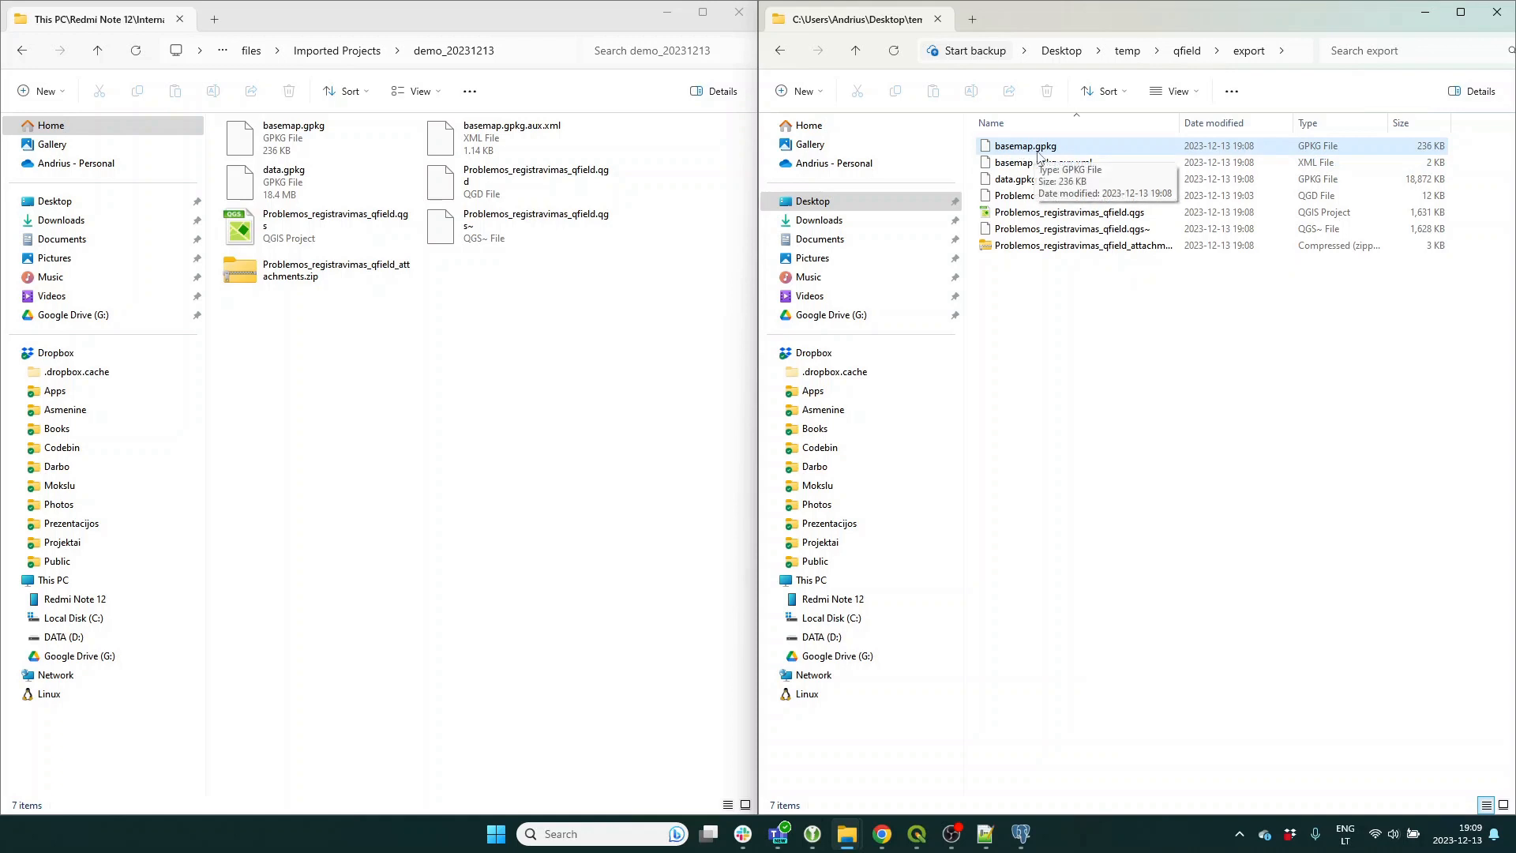
pyautogui.click(1034, 162)
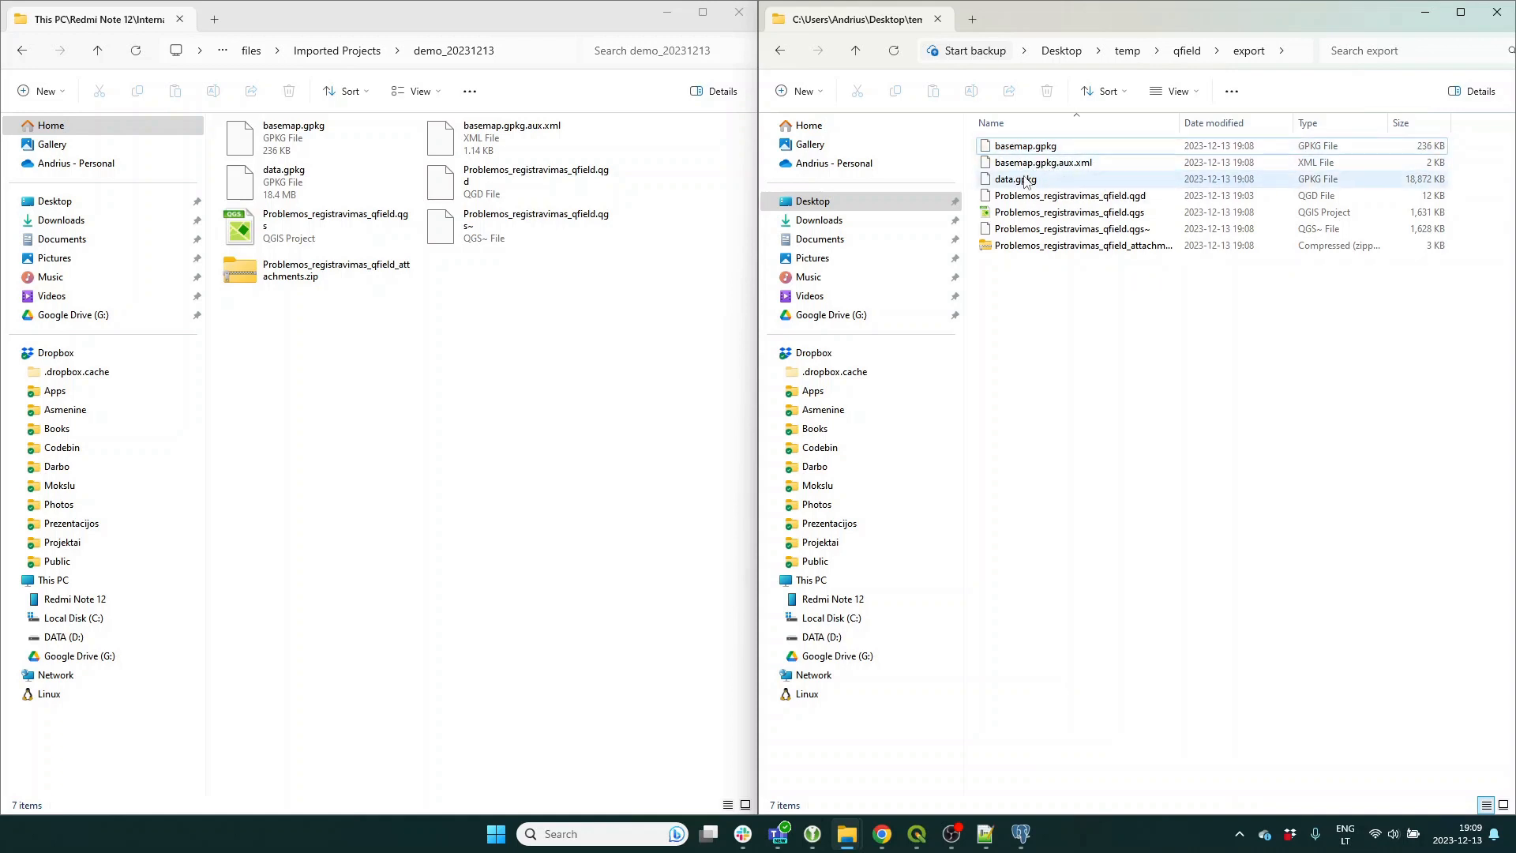
pyautogui.click(1024, 212)
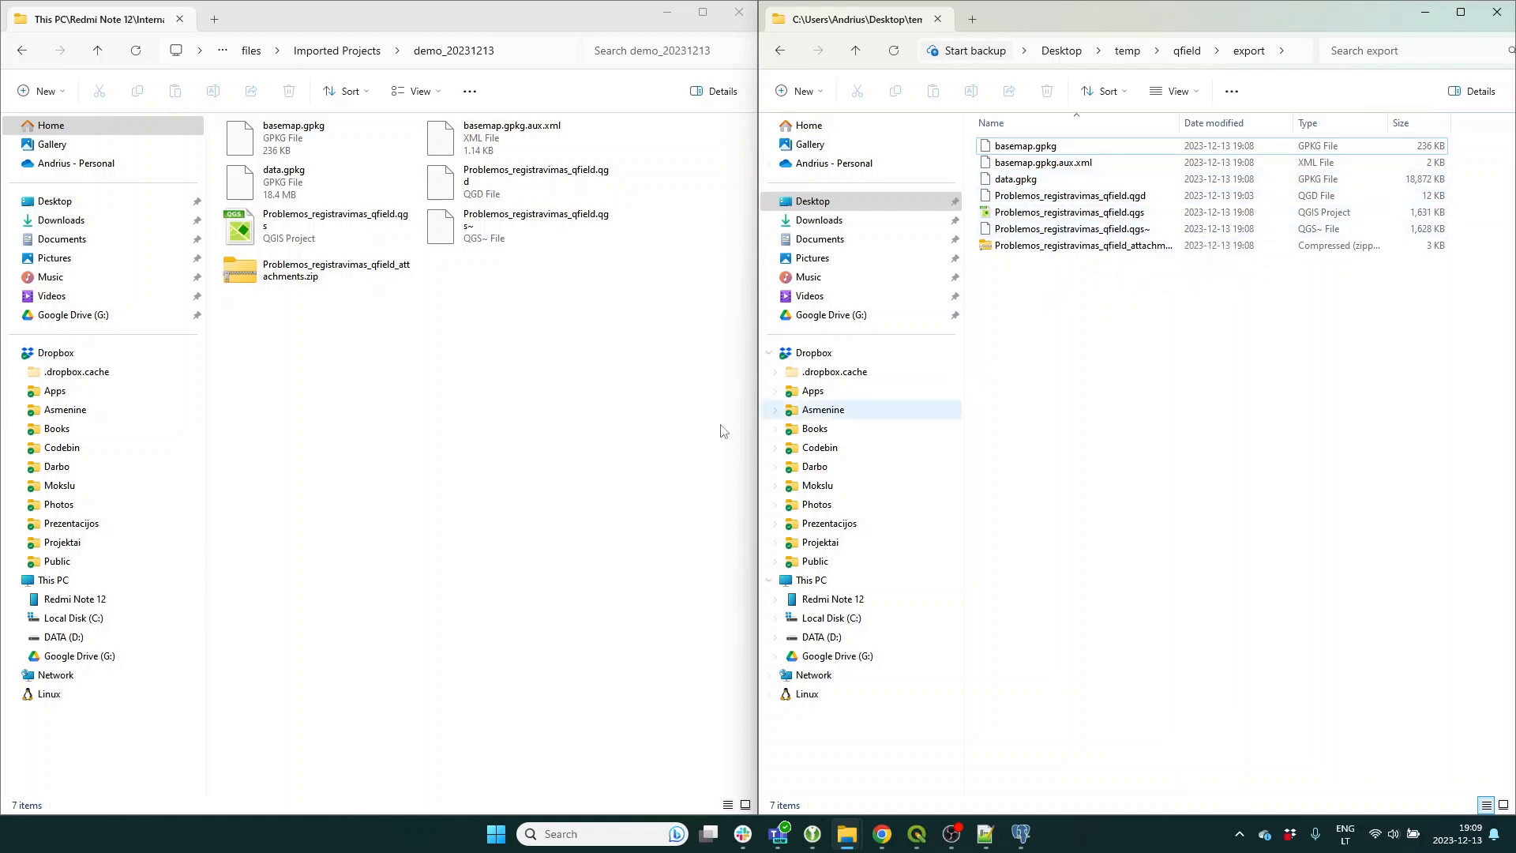
pyautogui.click(456, 413)
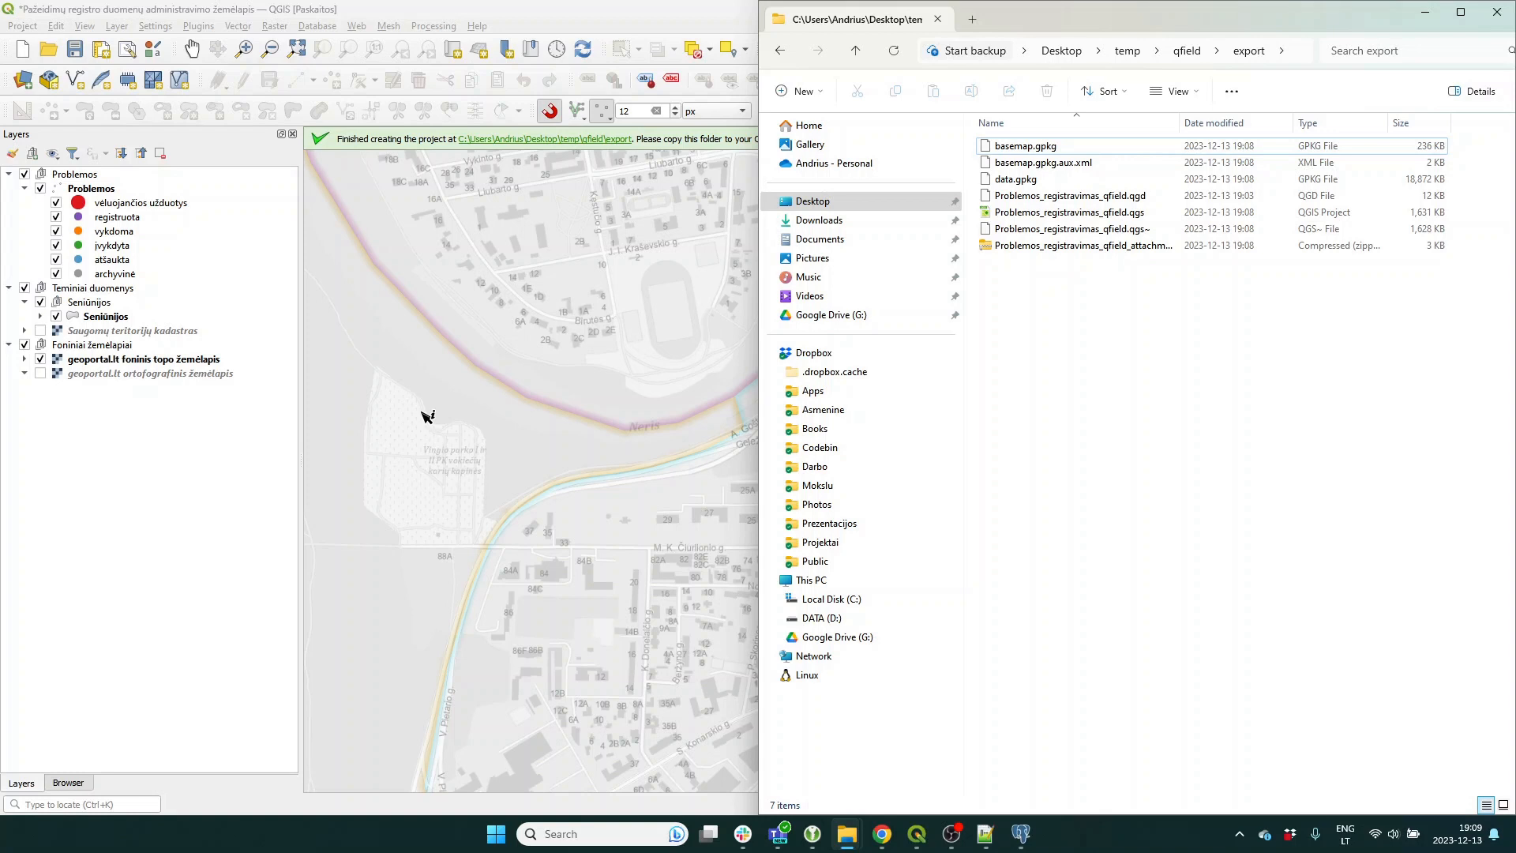
# Maximize Explorer, close QGIS discarding project changes, and launch QField on the phone.
pyautogui.click(1459, 12)
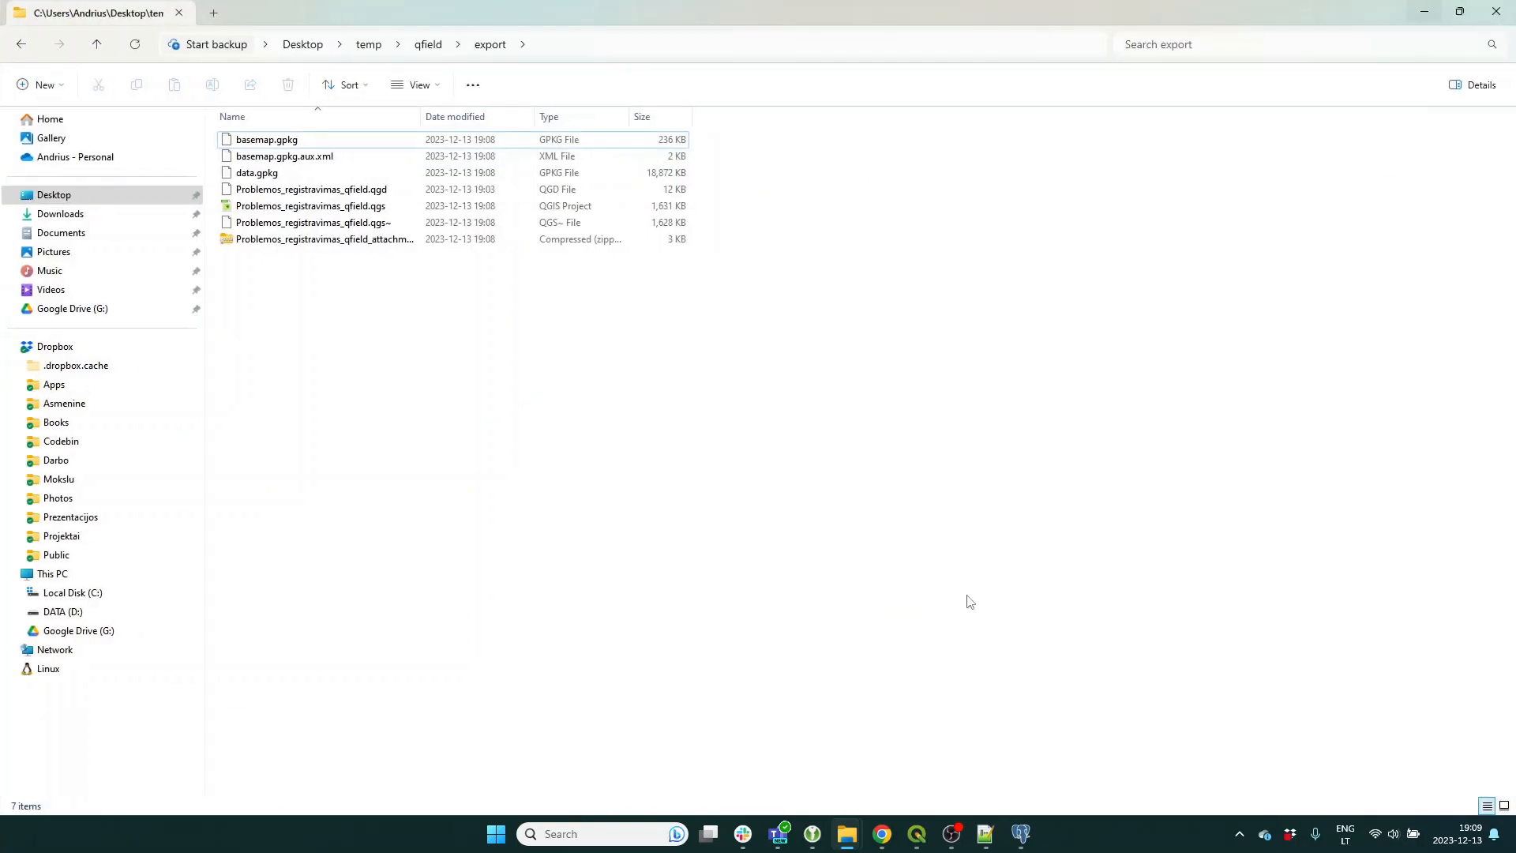
pyautogui.moveTo(916, 834)
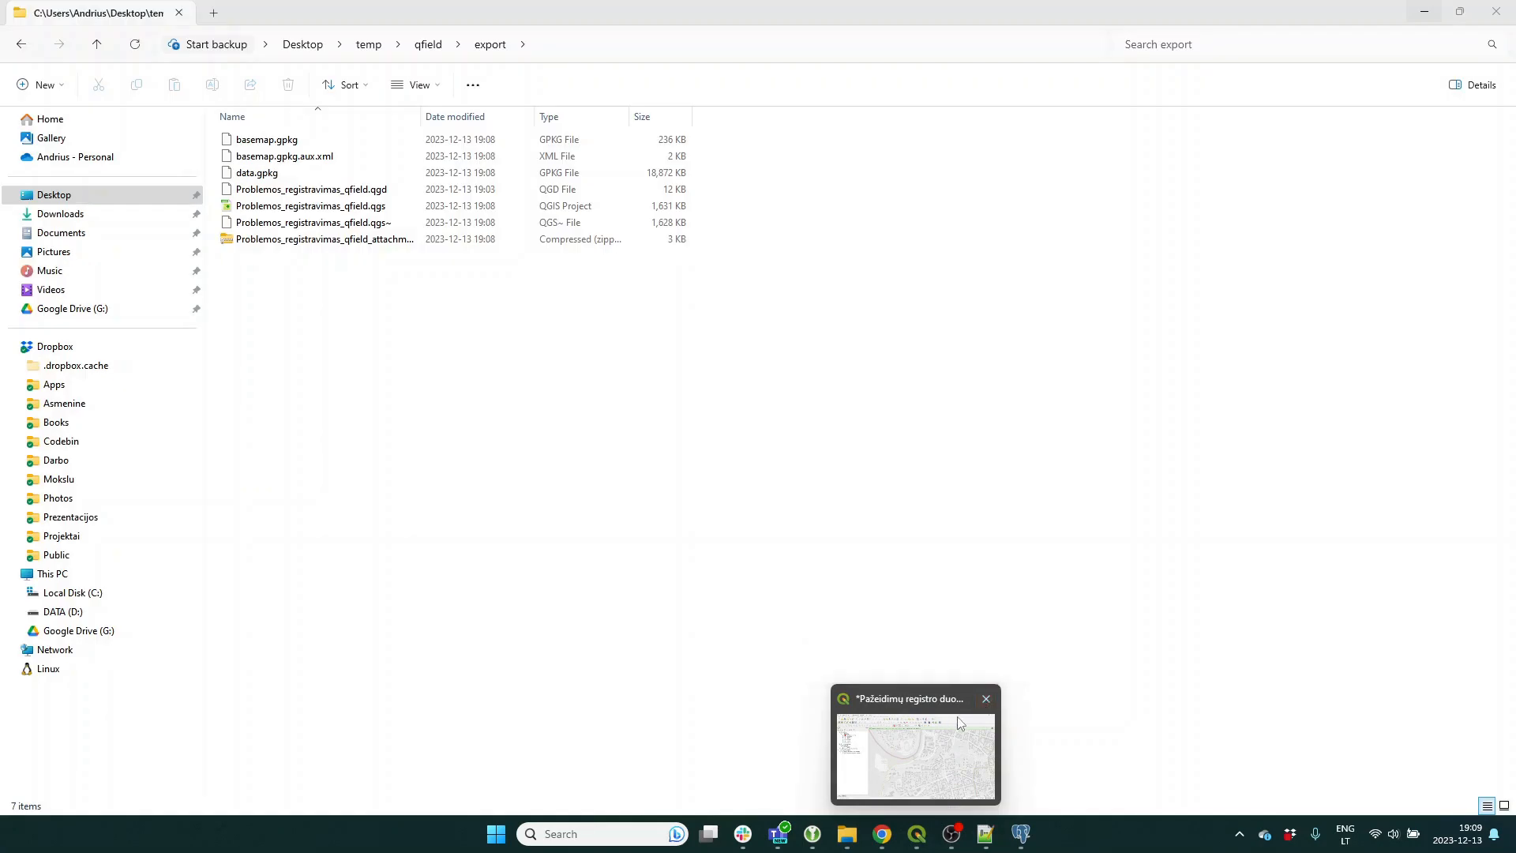
pyautogui.click(984, 701)
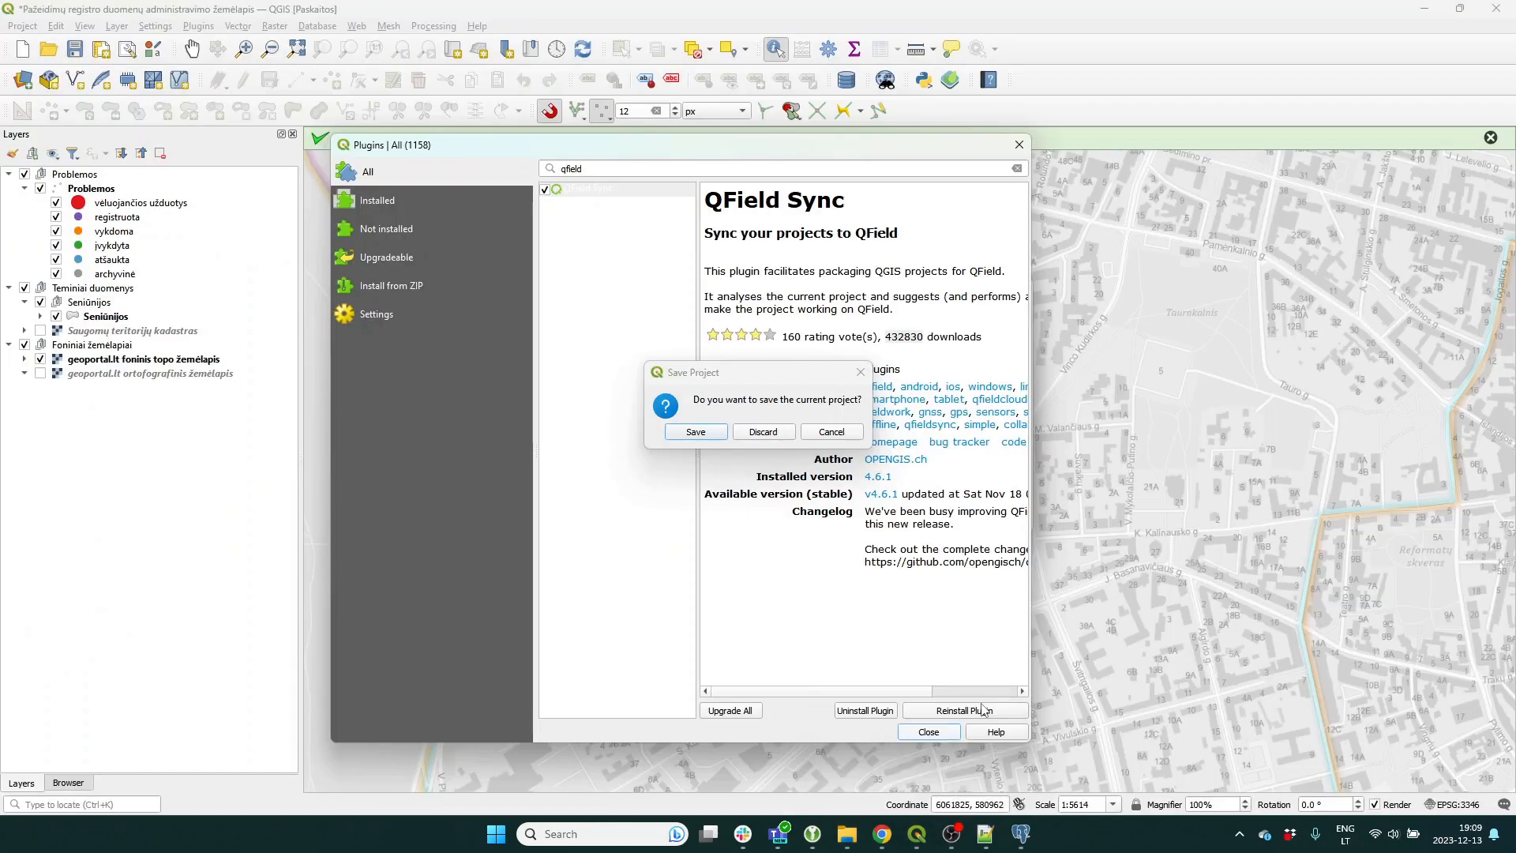
pyautogui.click(762, 431)
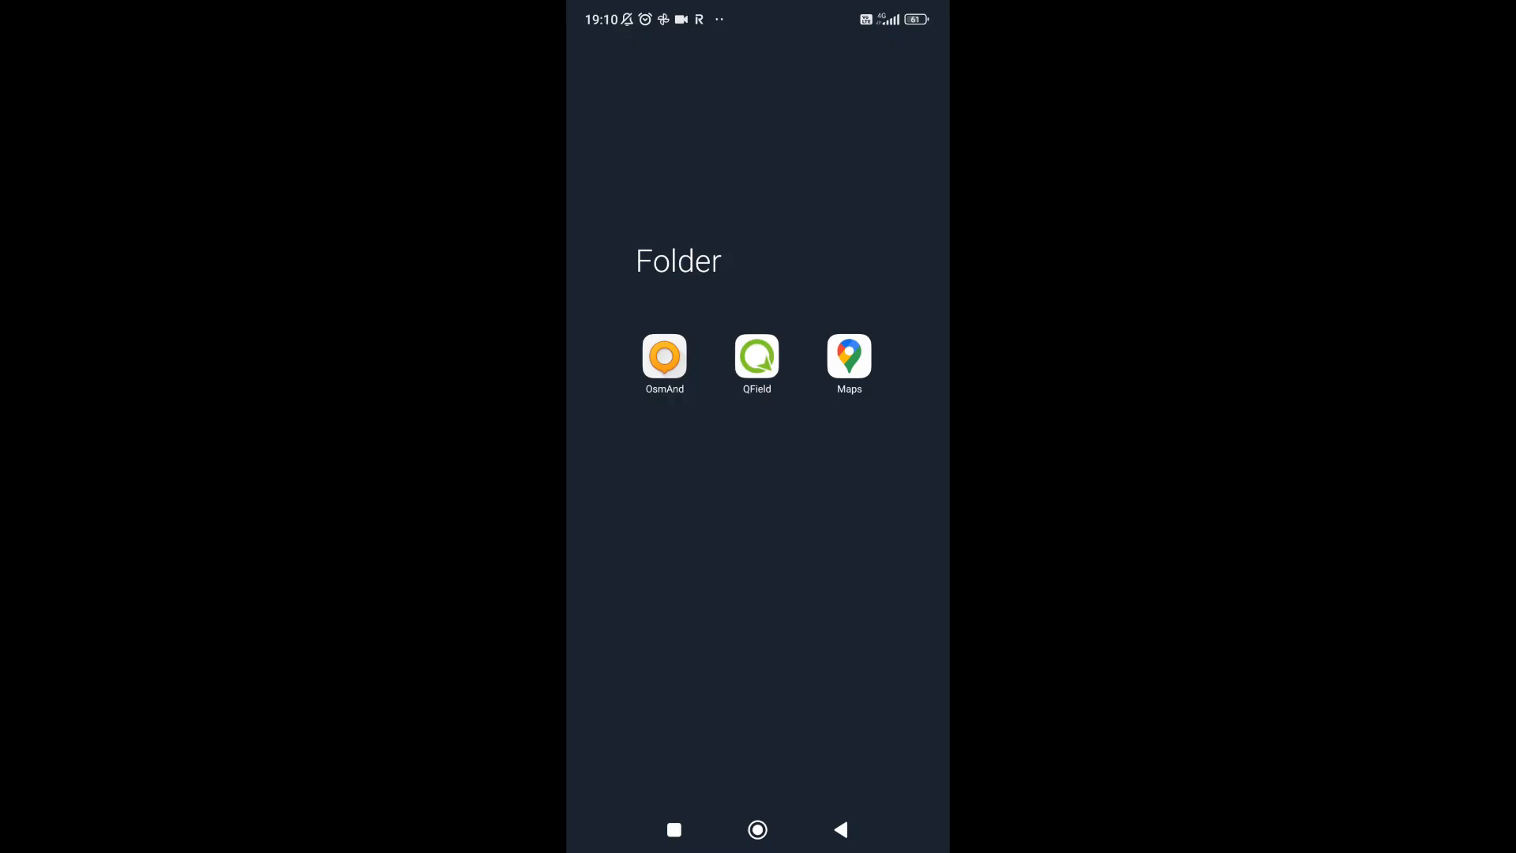
pyautogui.click(756, 356)
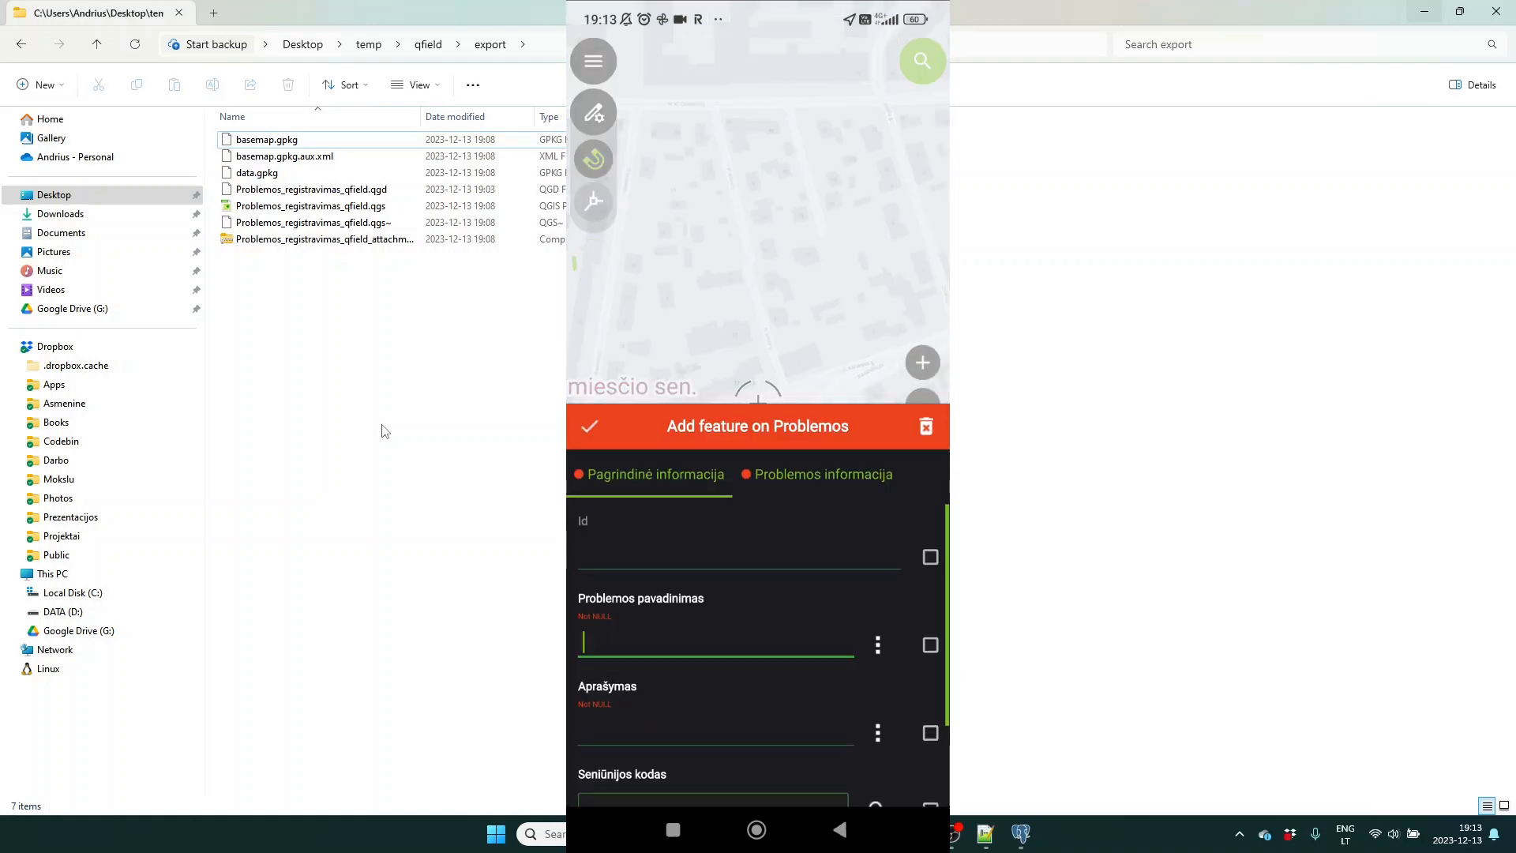
# Enter 'Qfield' as the Problemos pavadinimas name and move on to the Aprašymas field.
pyautogui.write('Qf')
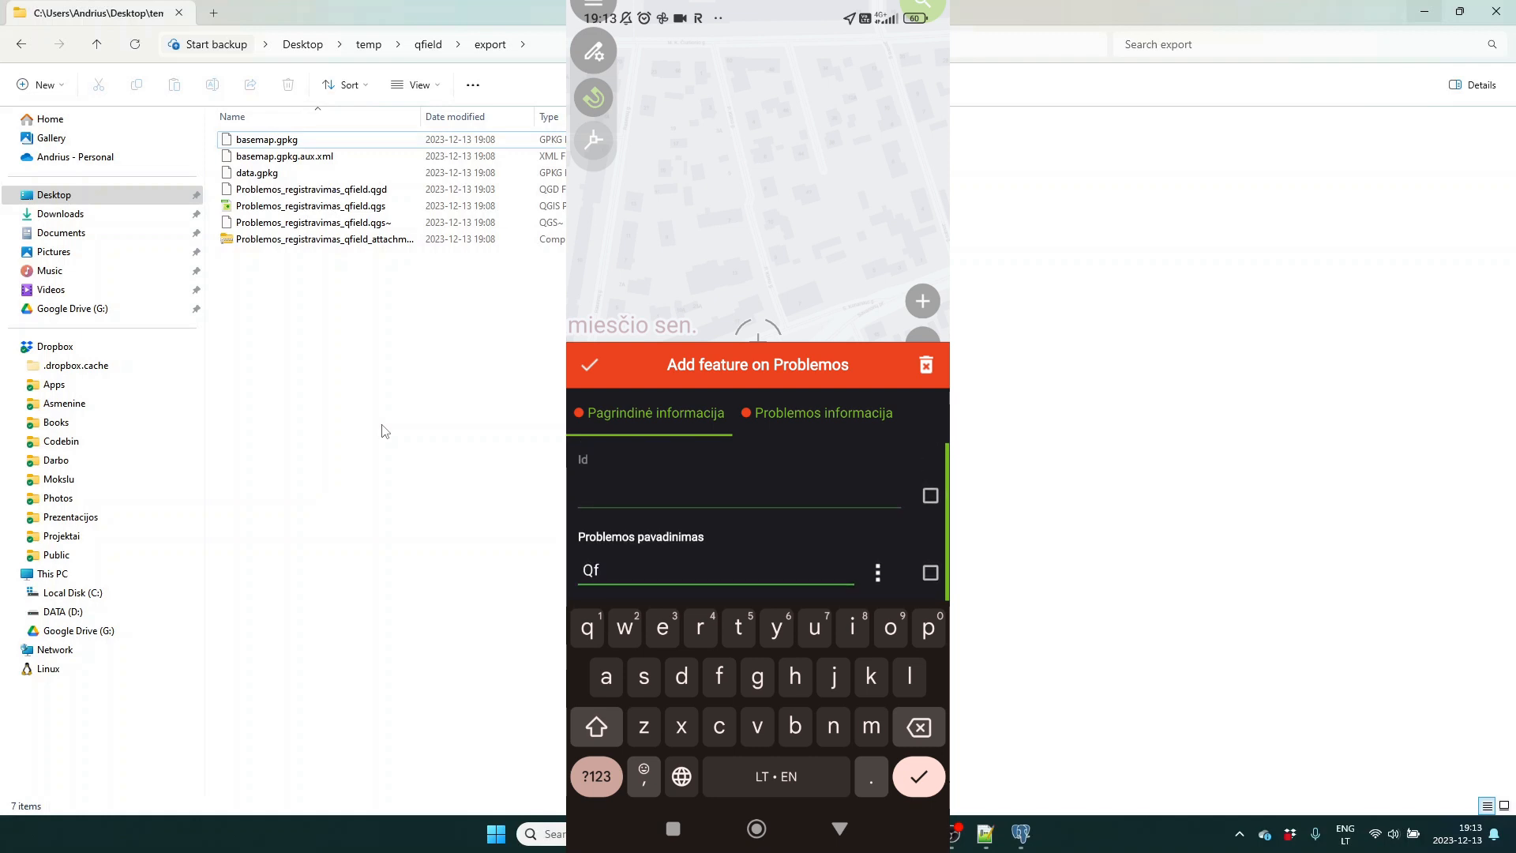
pyautogui.write('eld')
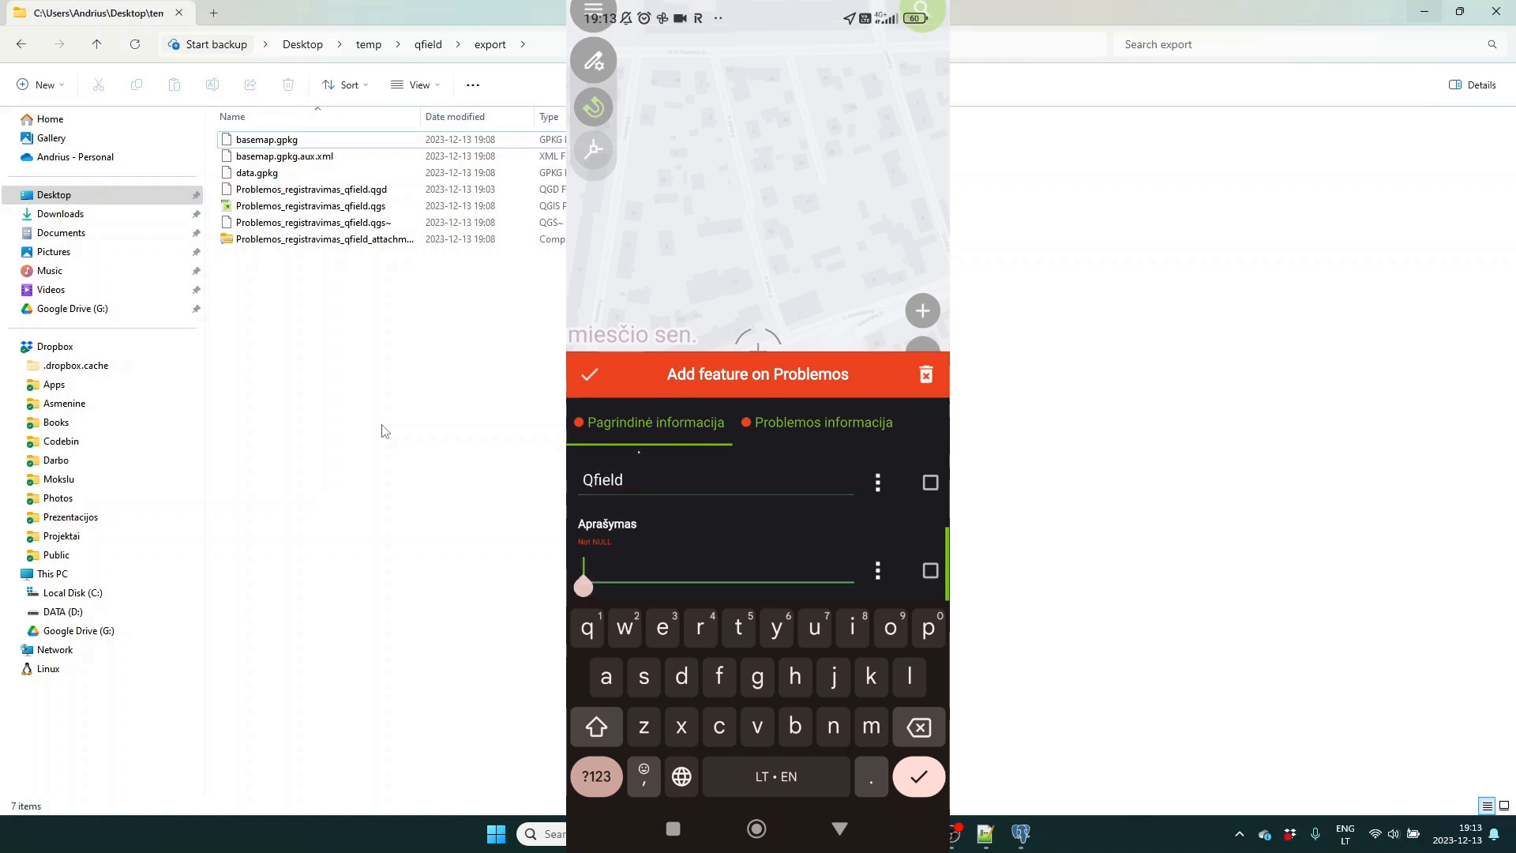
pyautogui.write('Ap')
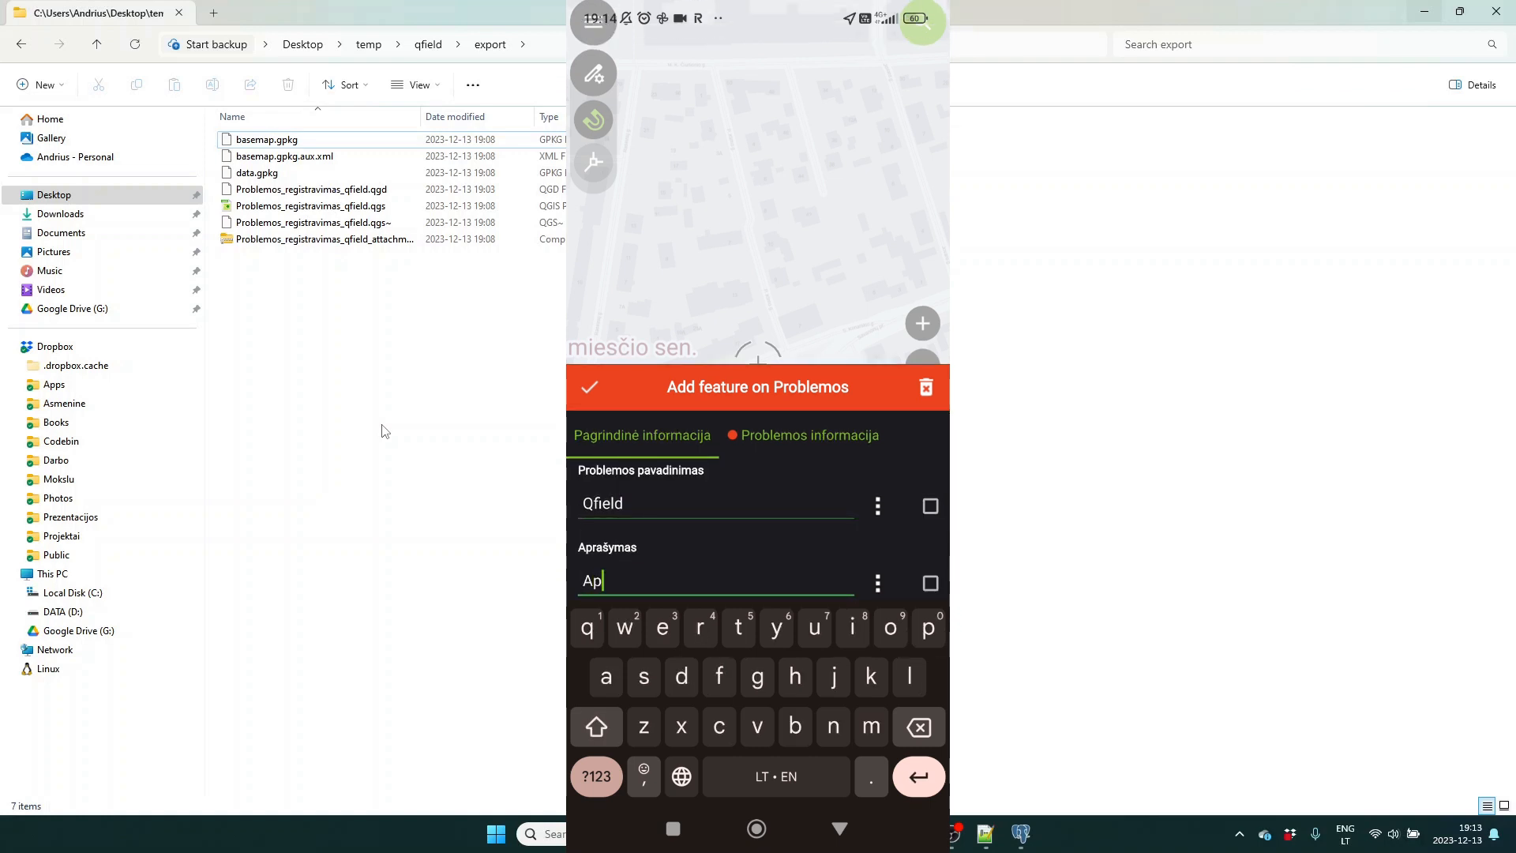
pyautogui.write('rašymas')
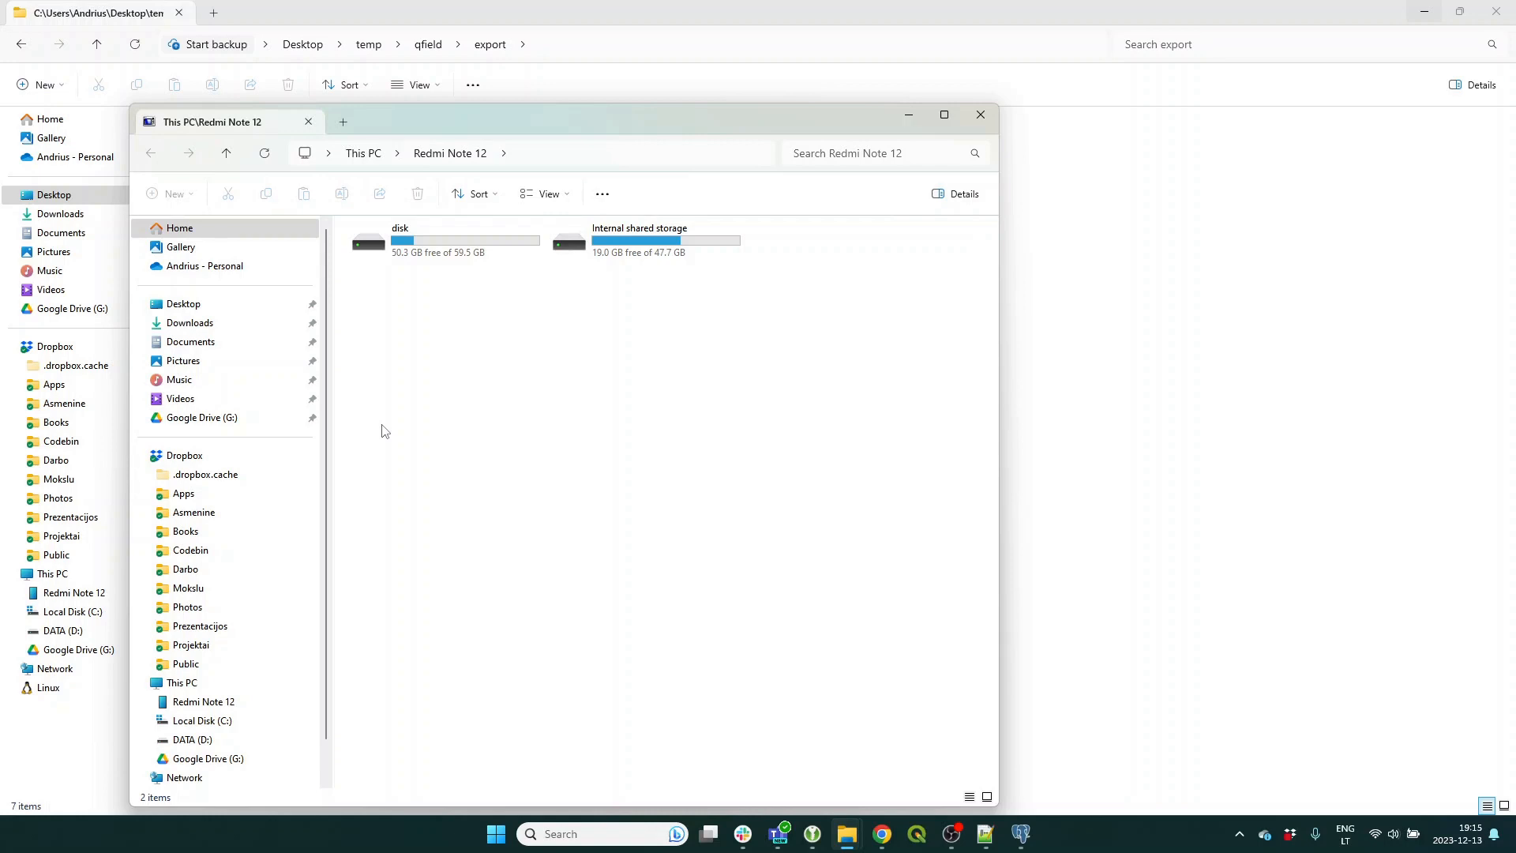
# Snap Explorer windows side by side and open the phone's Imported Projects\demo_20231213 folder.
pyautogui.press('super+Left')
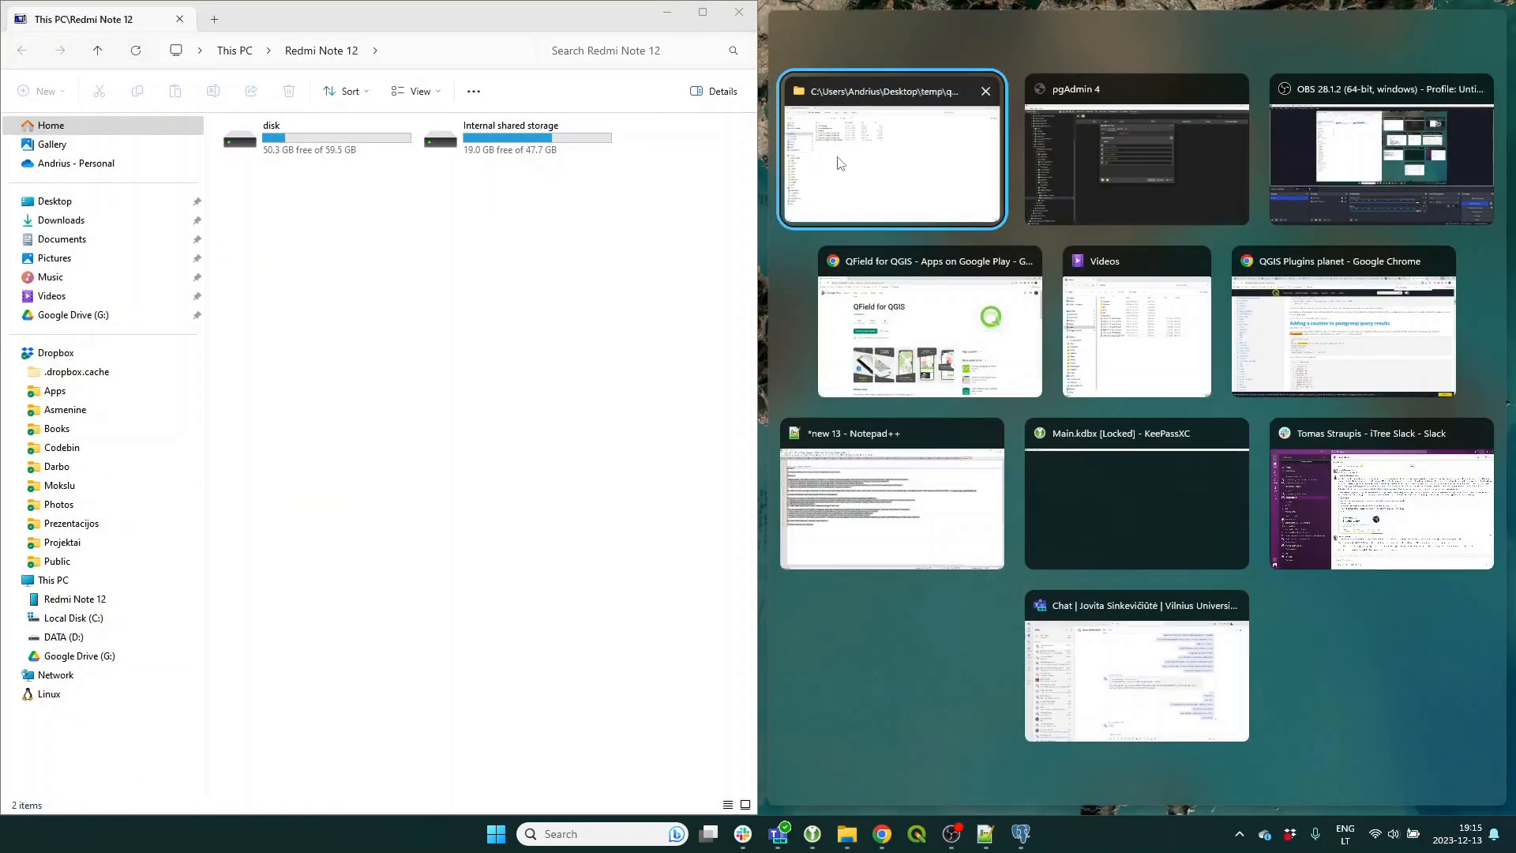
pyautogui.click(840, 163)
pyautogui.doubleClick(502, 146)
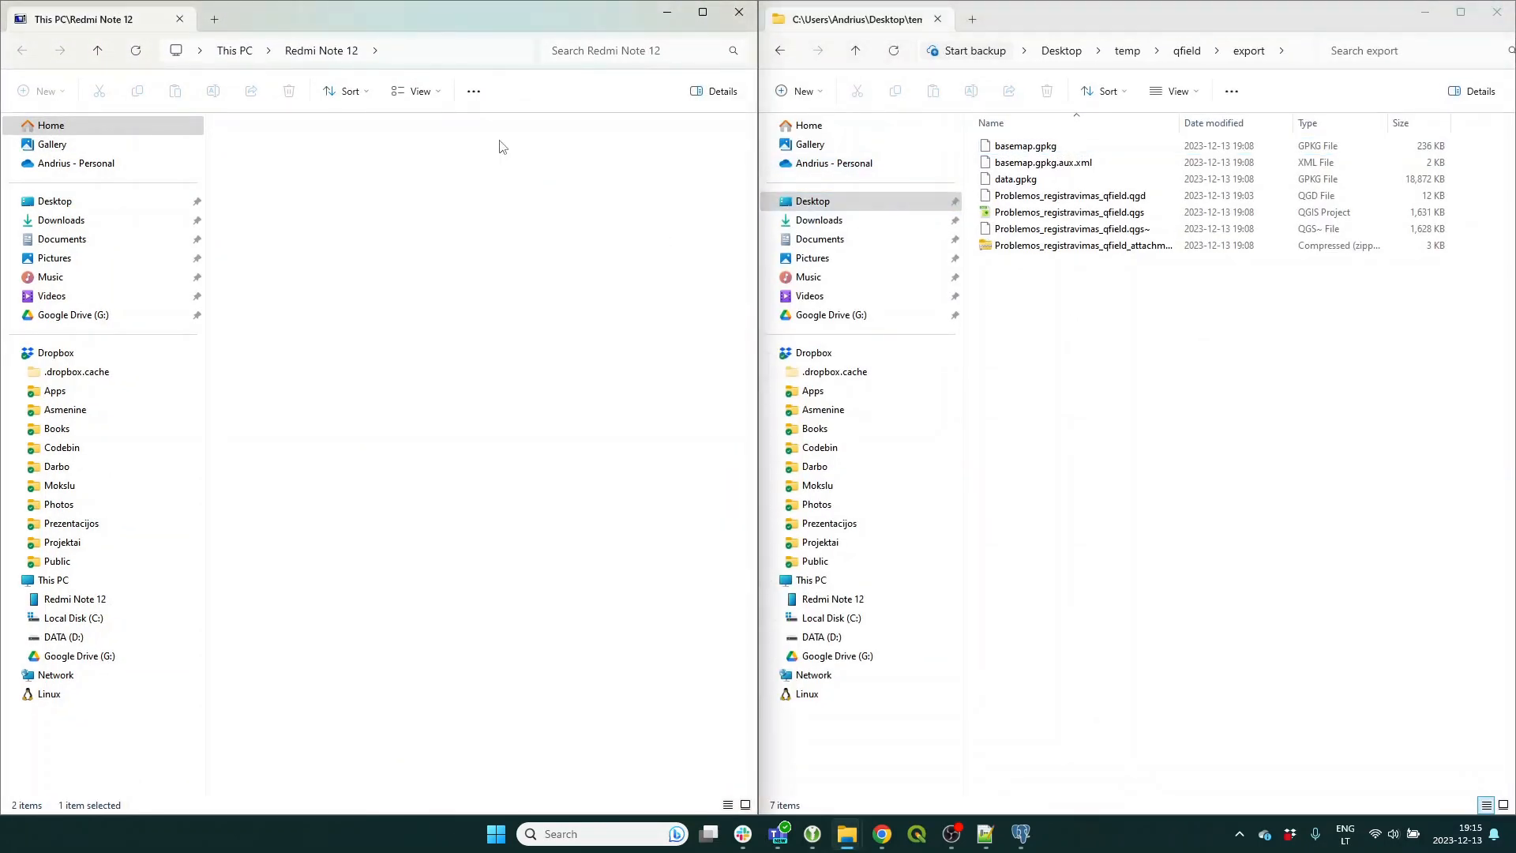
pyautogui.doubleClick(440, 156)
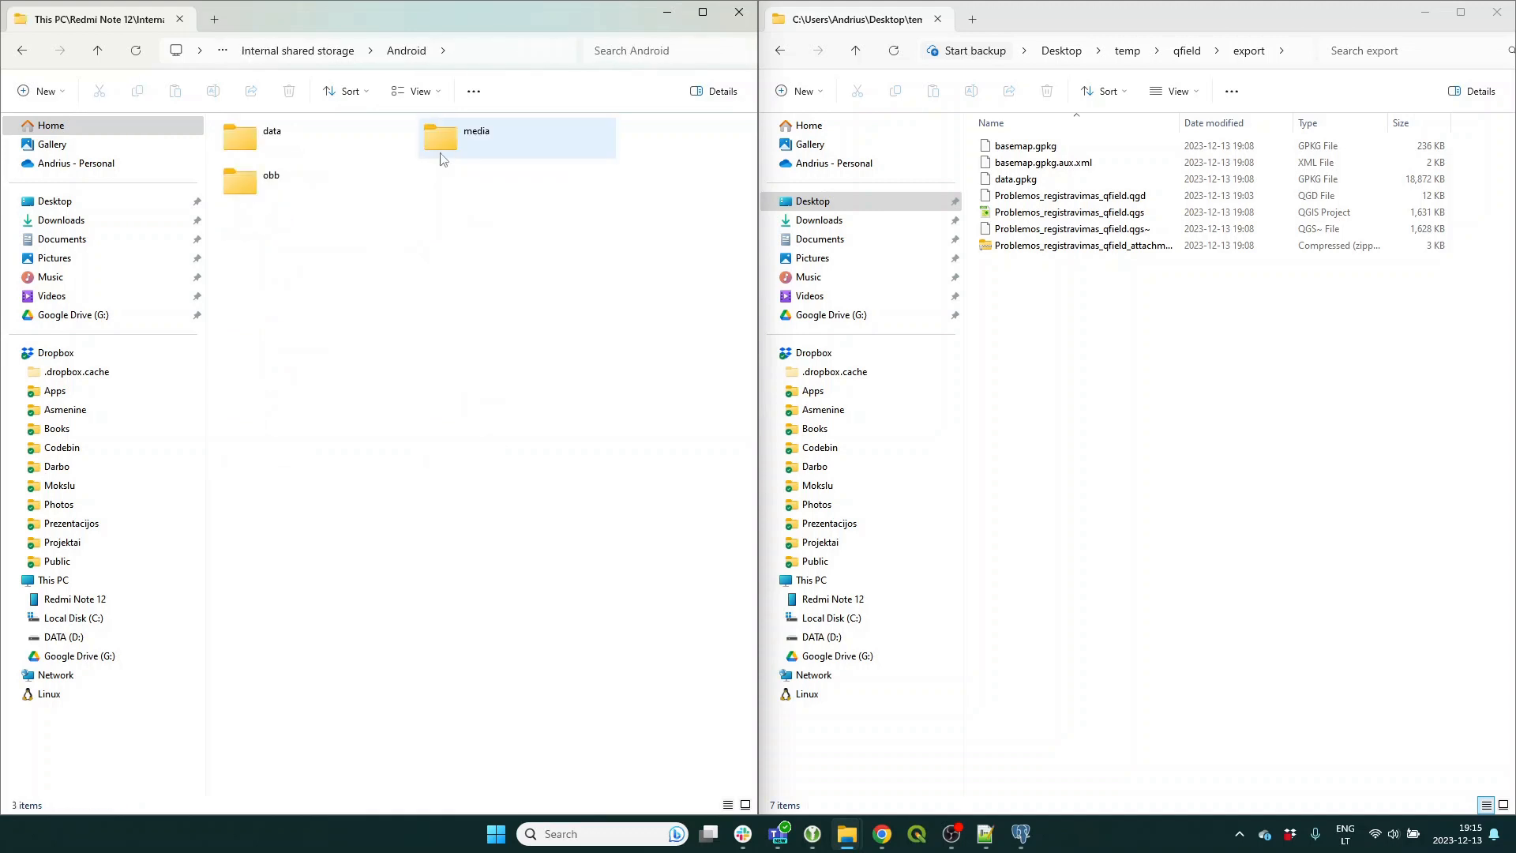
pyautogui.doubleClick(253, 140)
pyautogui.click(620, 52)
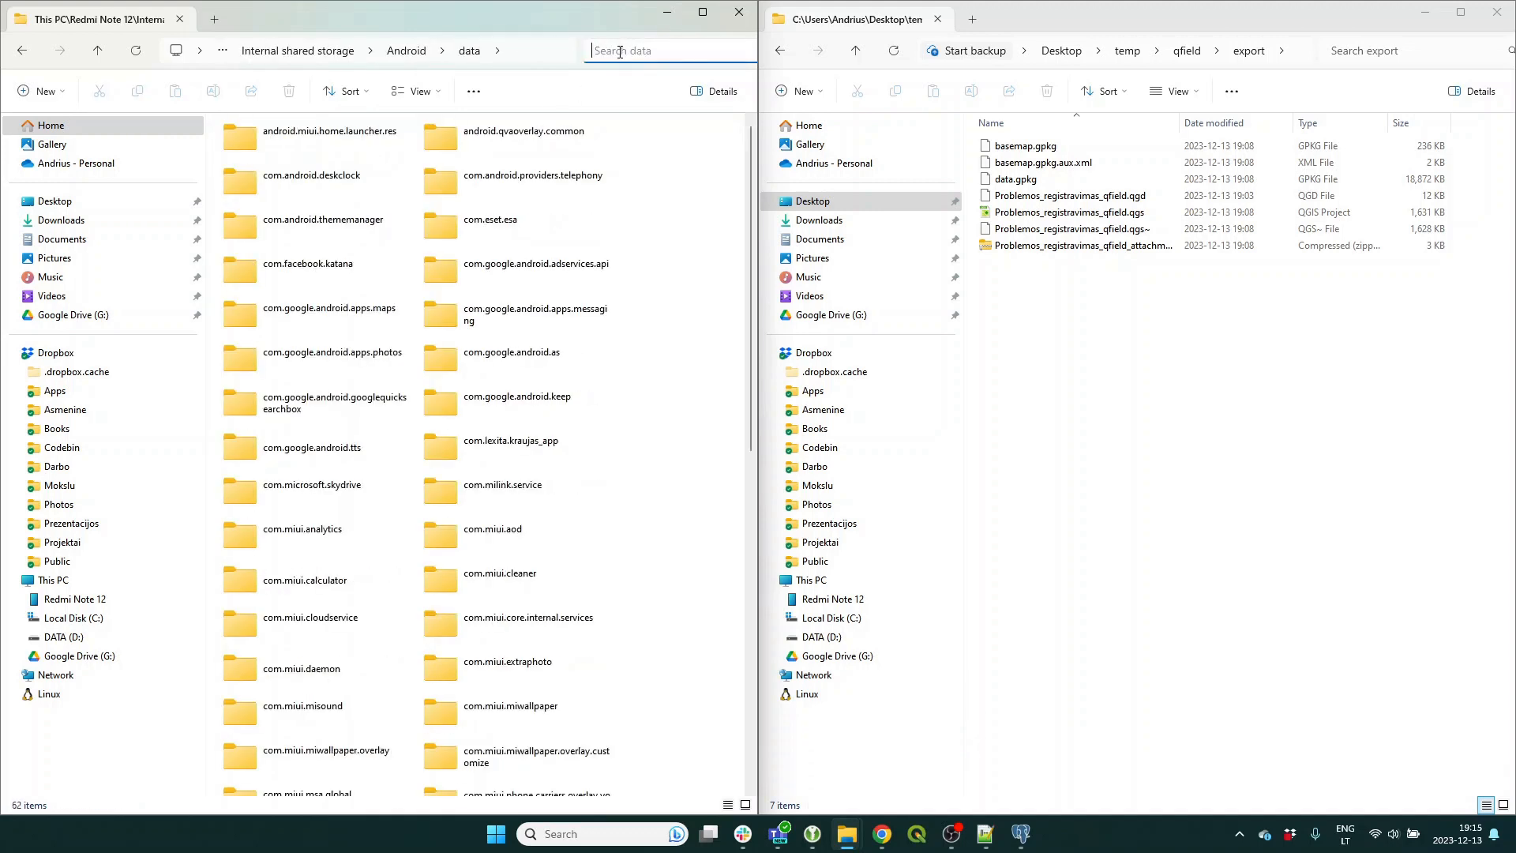
pyautogui.write('qfiel')
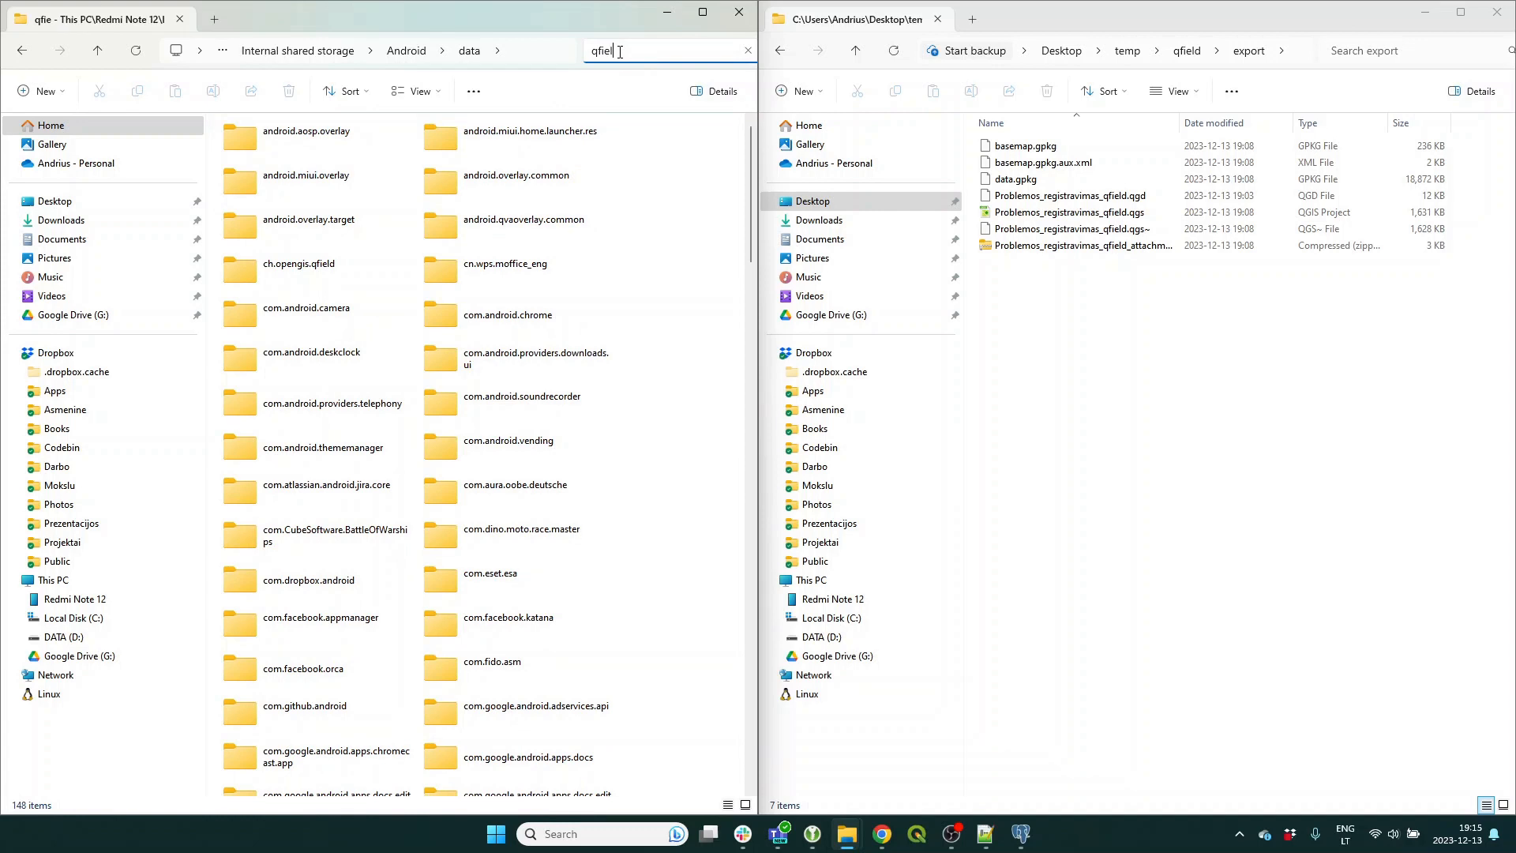
pyautogui.doubleClick(312, 146)
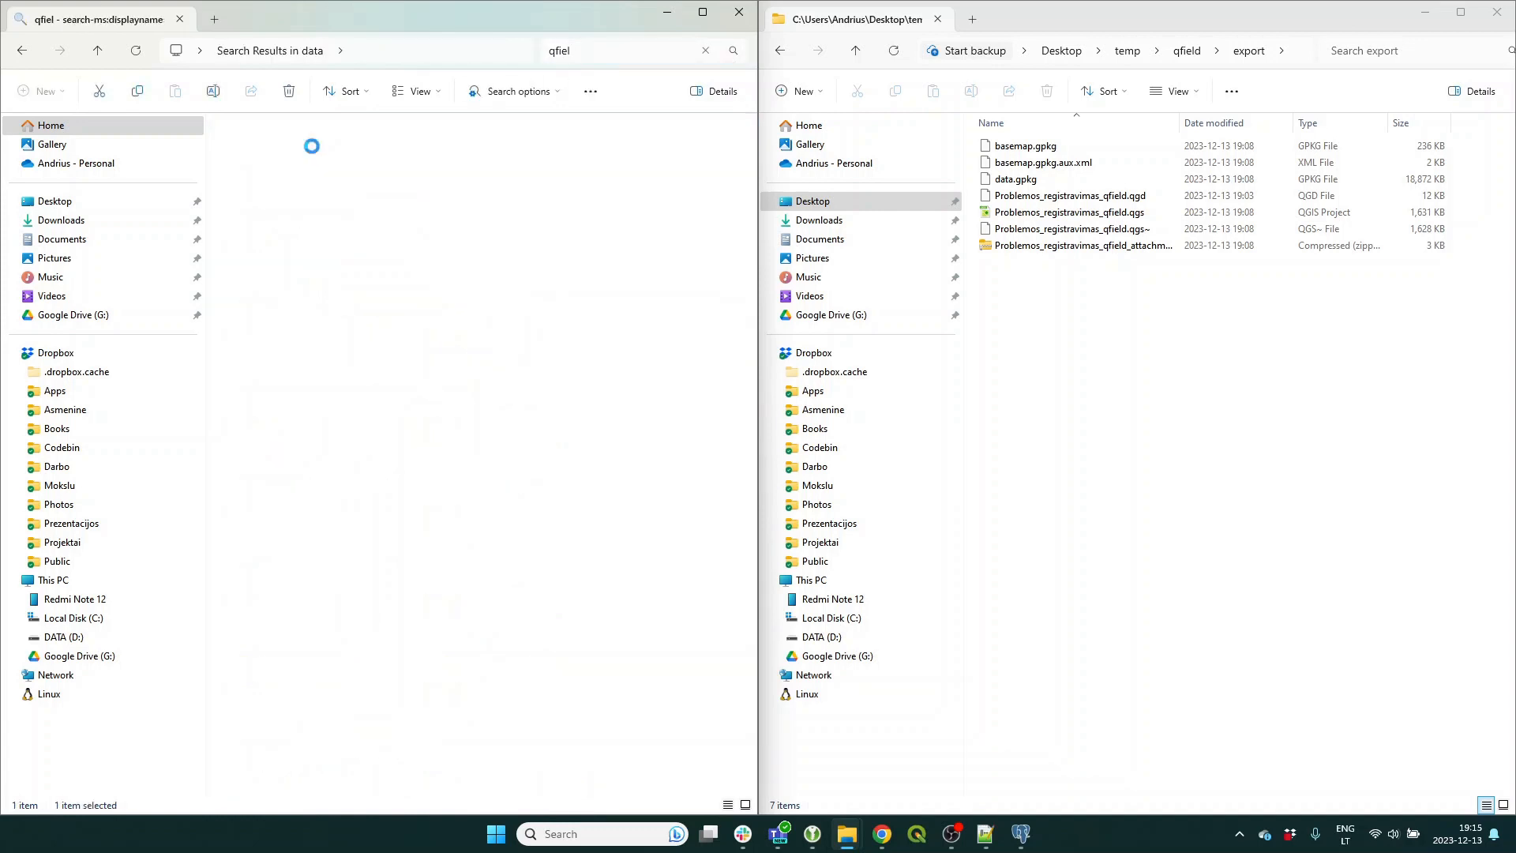
pyautogui.doubleClick(288, 153)
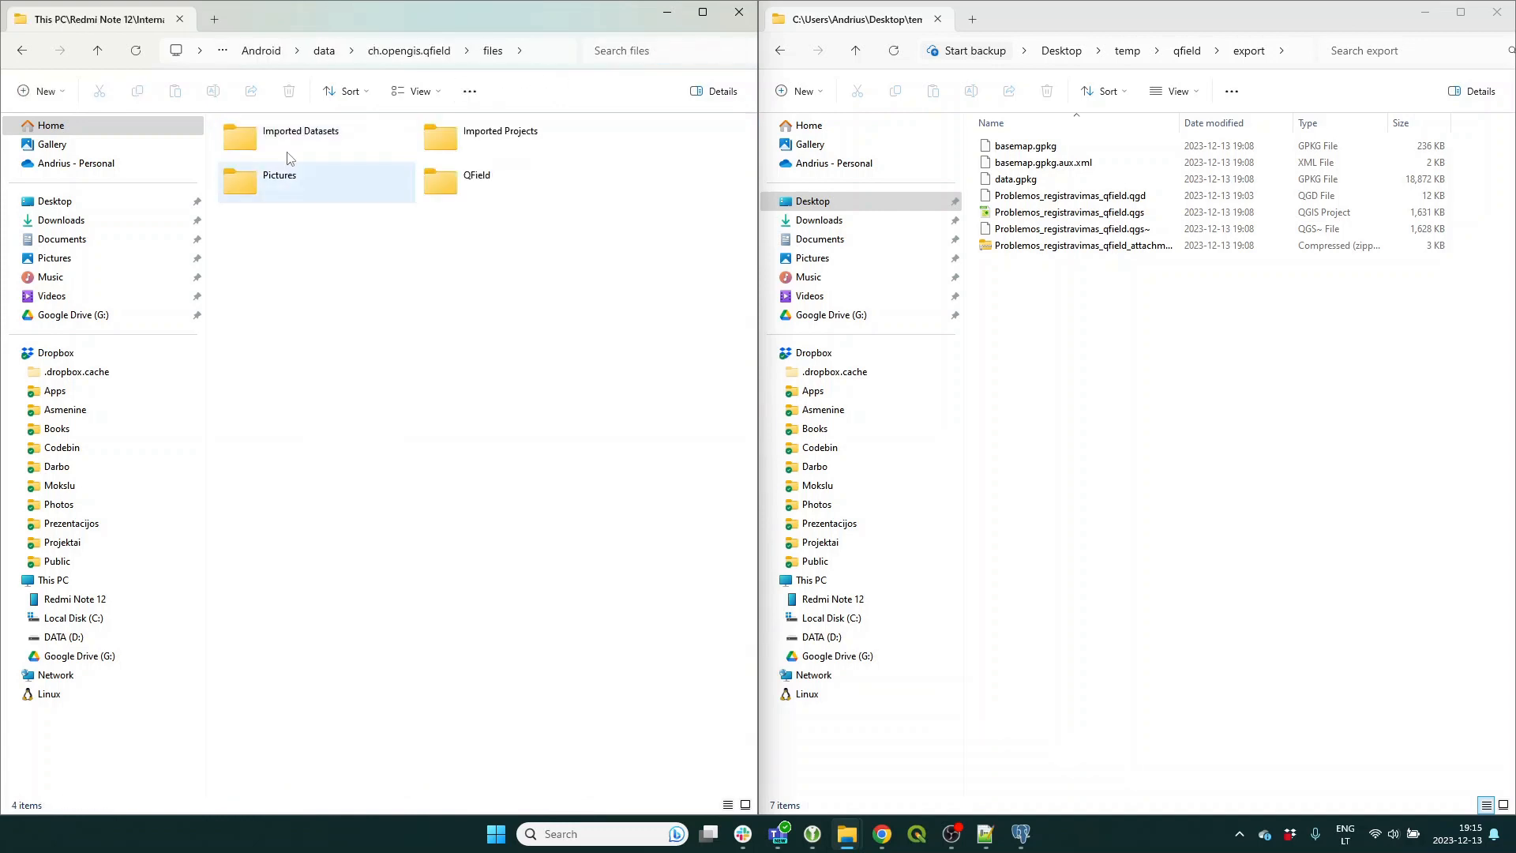
pyautogui.doubleClick(476, 153)
pyautogui.doubleClick(301, 153)
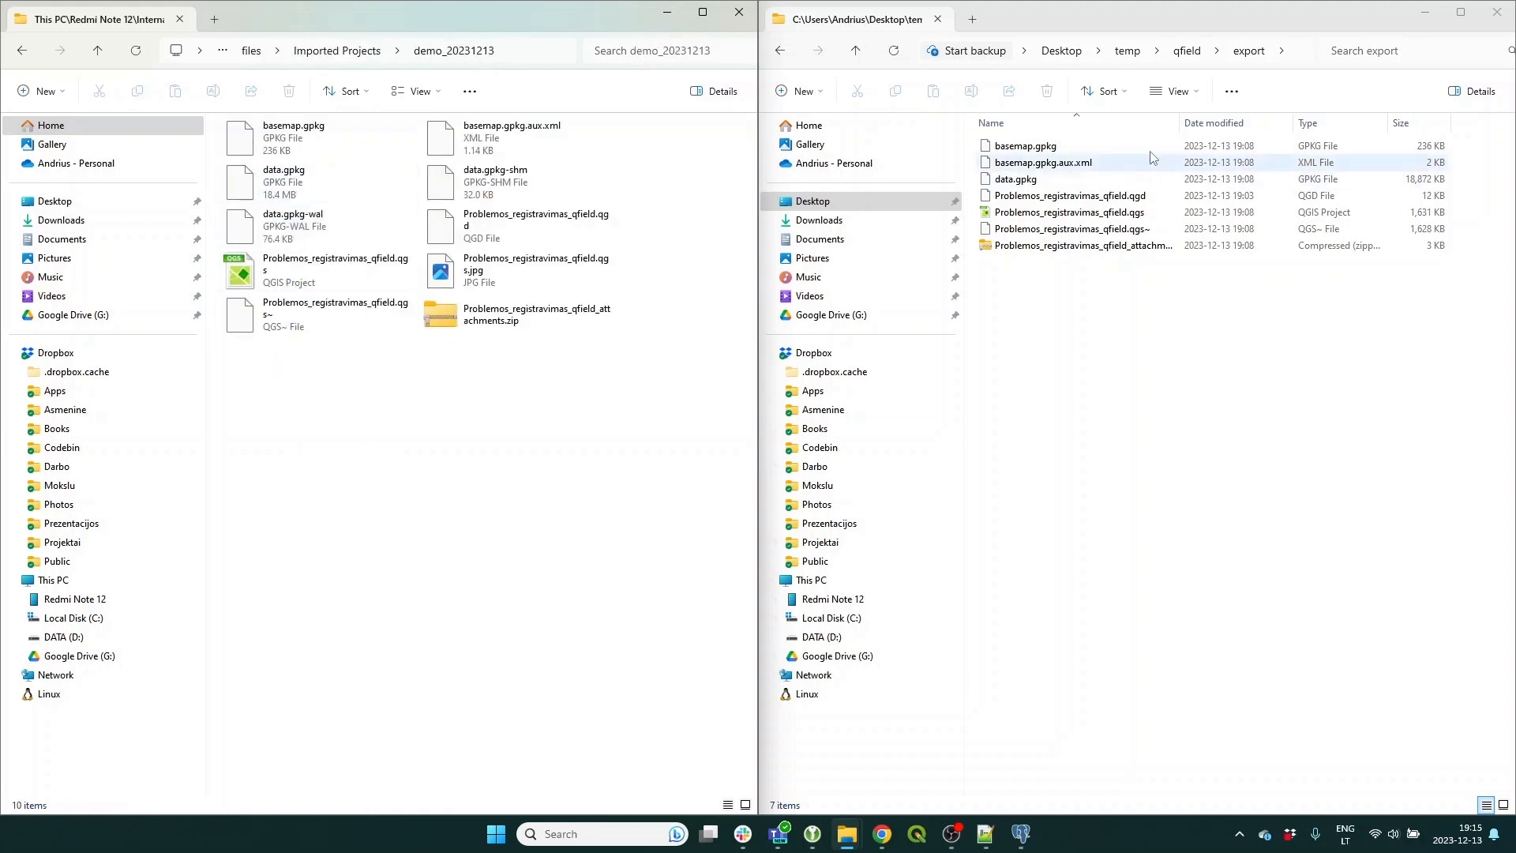
# Open the empty desktop qfield\import folder and select all ten phone project files.
pyautogui.click(1187, 51)
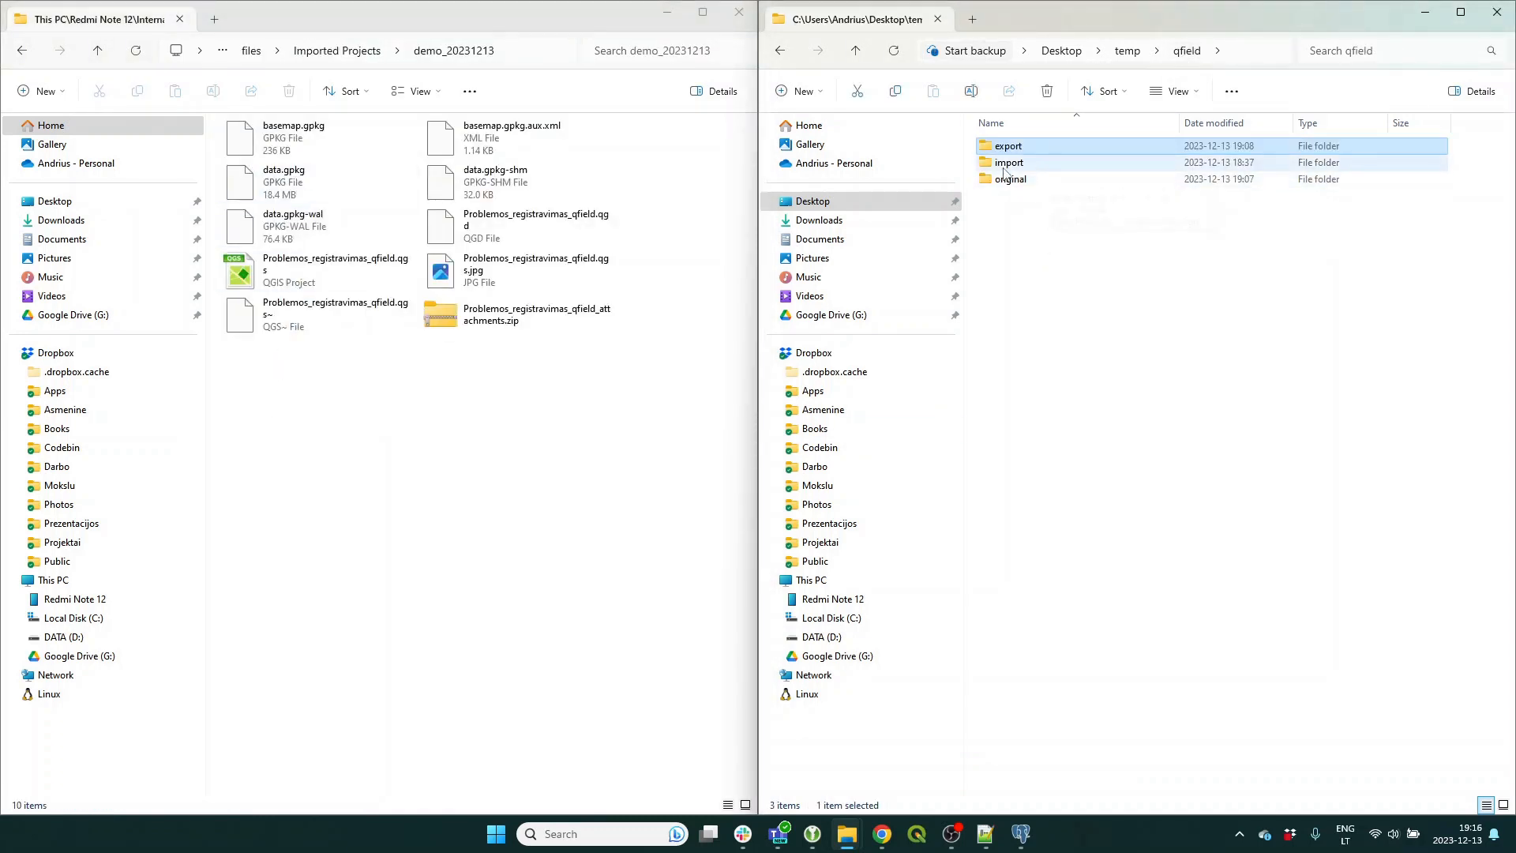
pyautogui.doubleClick(1007, 163)
pyautogui.moveTo(246, 391); pyautogui.dragTo(1128, 271)
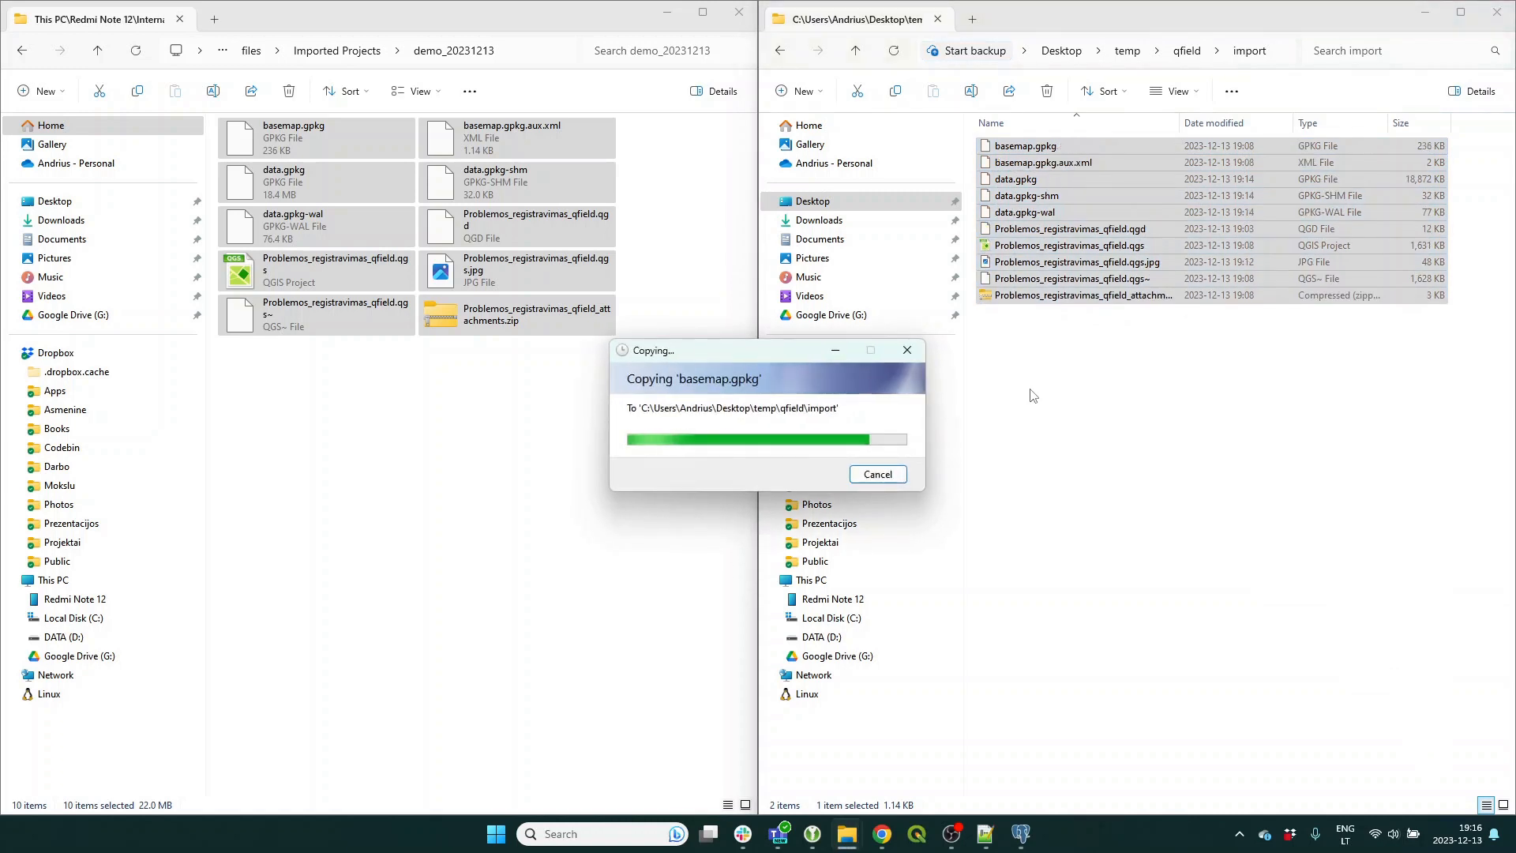
# Close the phone window, maximize Explorer, and open qfield\original\Problemos_registravimas.qgs in QGIS.
pyautogui.click(1068, 487)
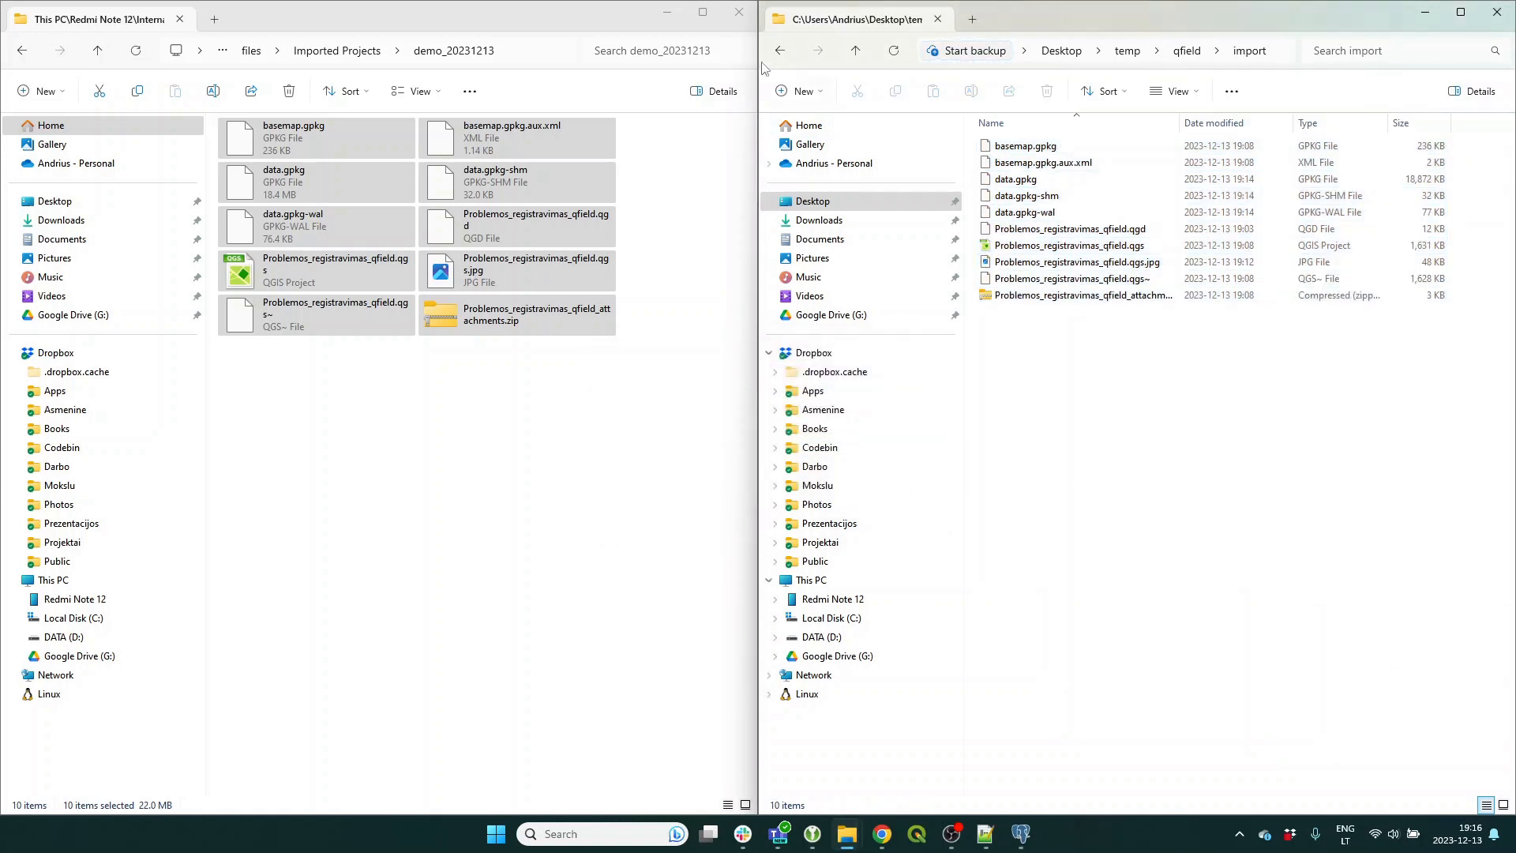
pyautogui.click(739, 12)
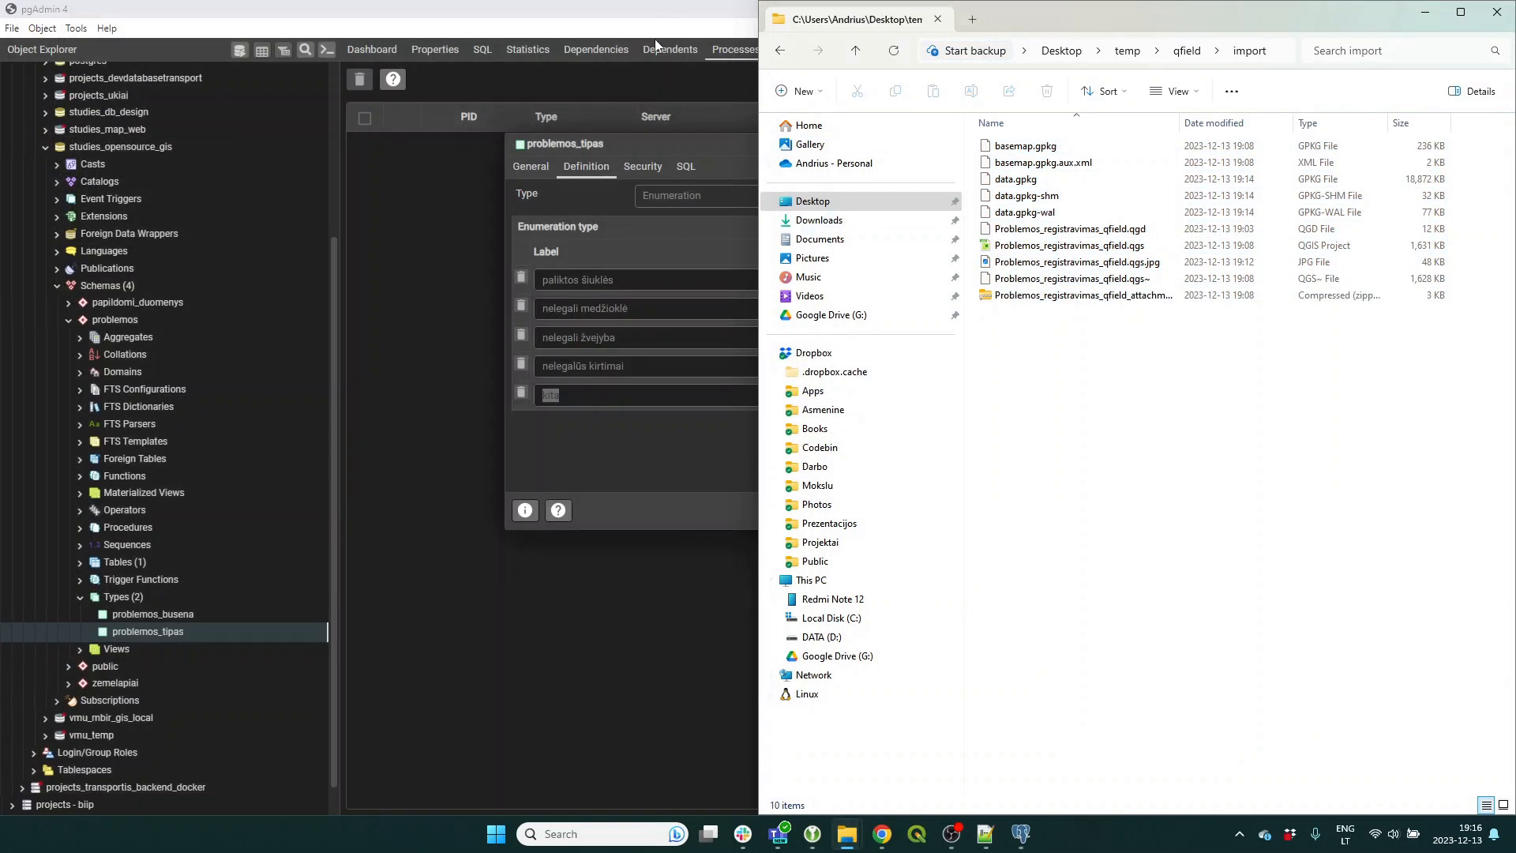
pyautogui.click(1460, 12)
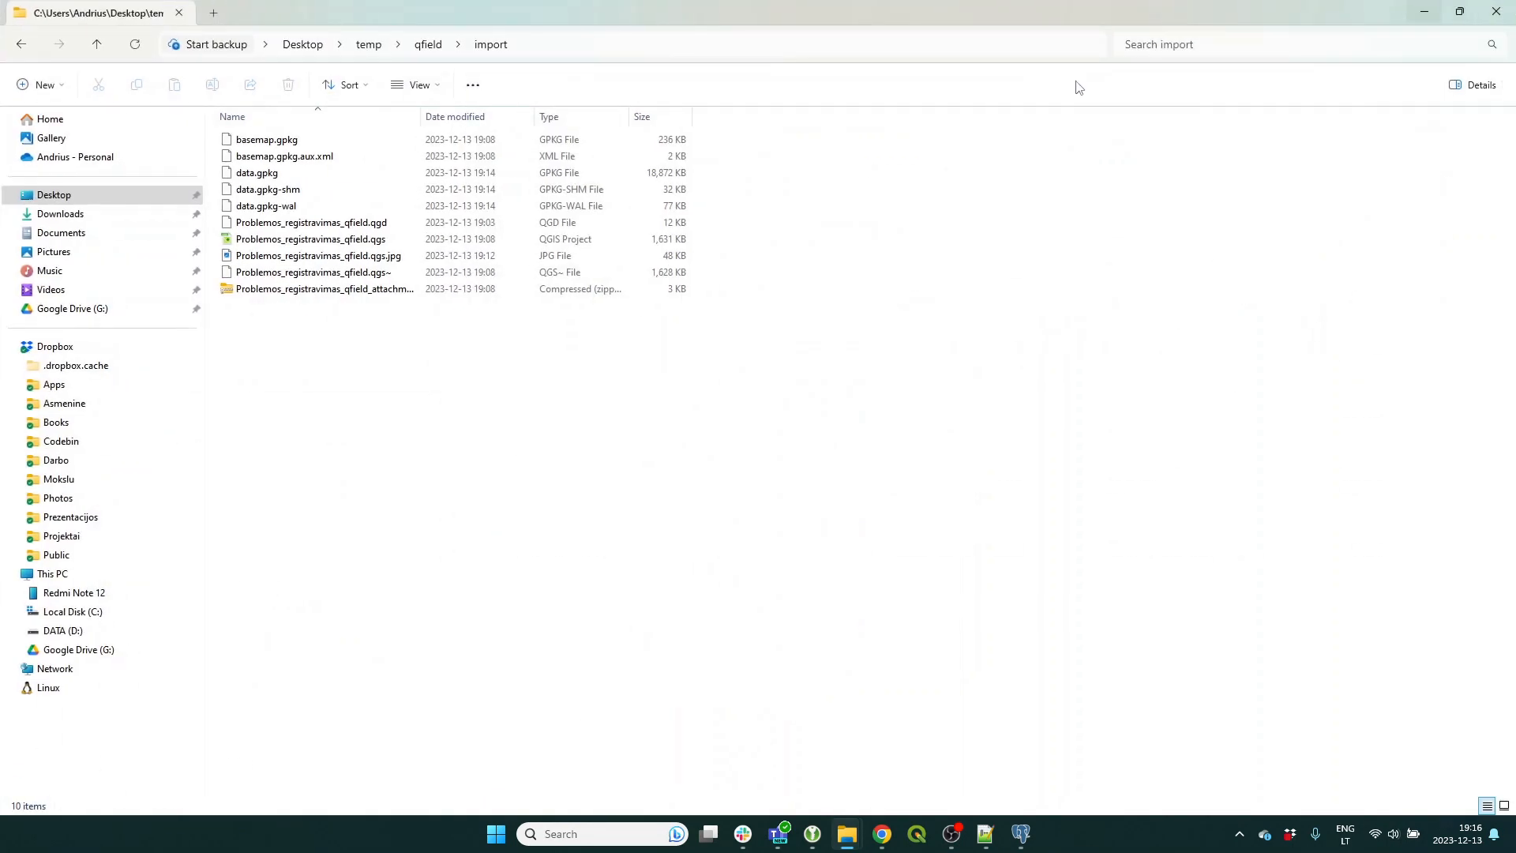
pyautogui.click(430, 45)
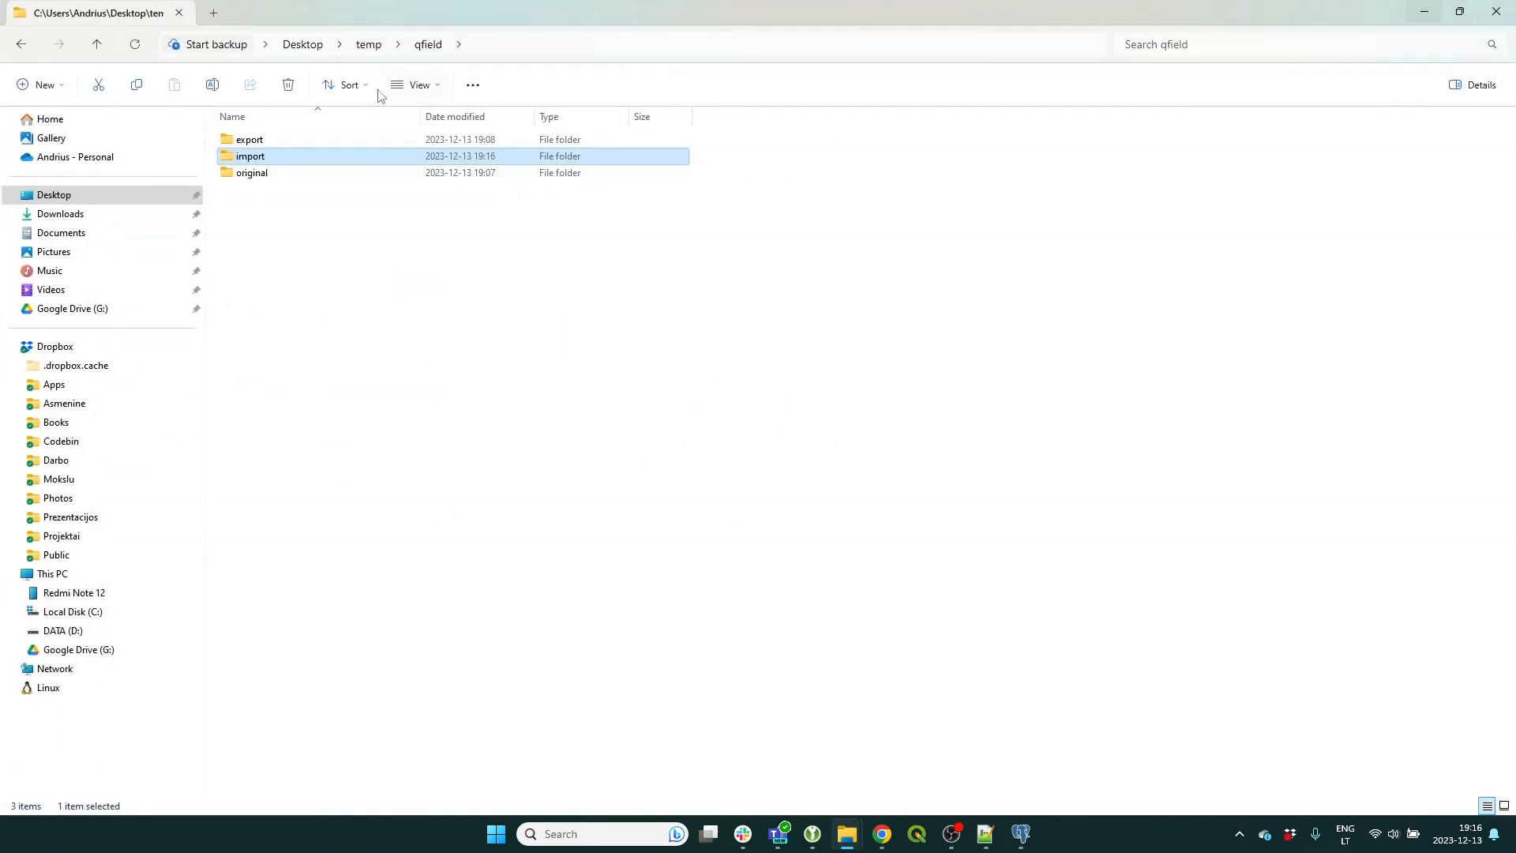
pyautogui.doubleClick(255, 173)
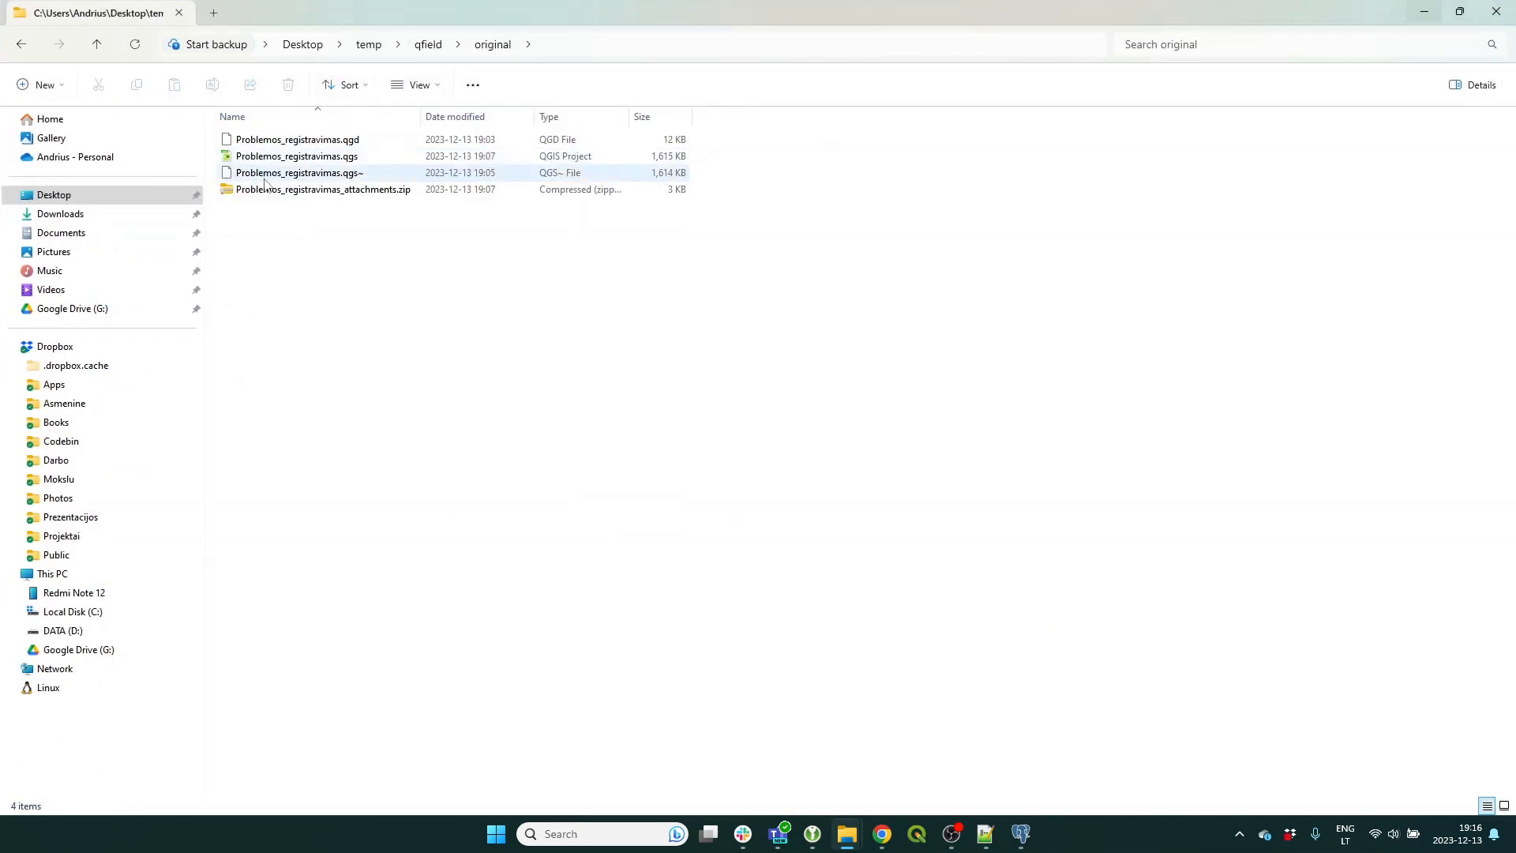
pyautogui.doubleClick(280, 157)
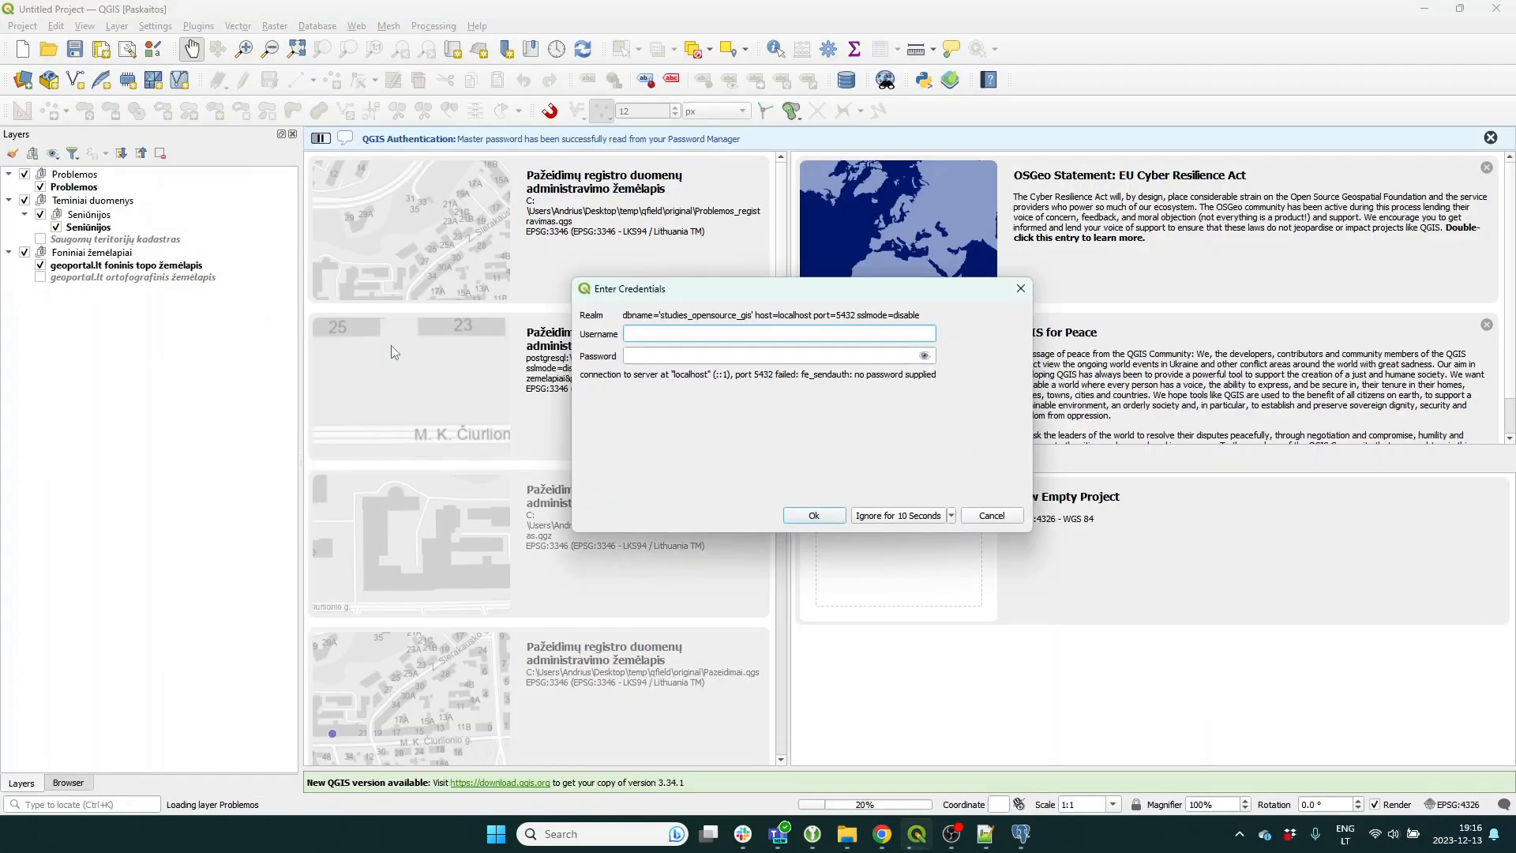
# Enter the database username and password for studies_opensource_gis to continue loading.
pyautogui.write('postgres')
pyautogui.press('Tab')
pyautogui.write('postgres')
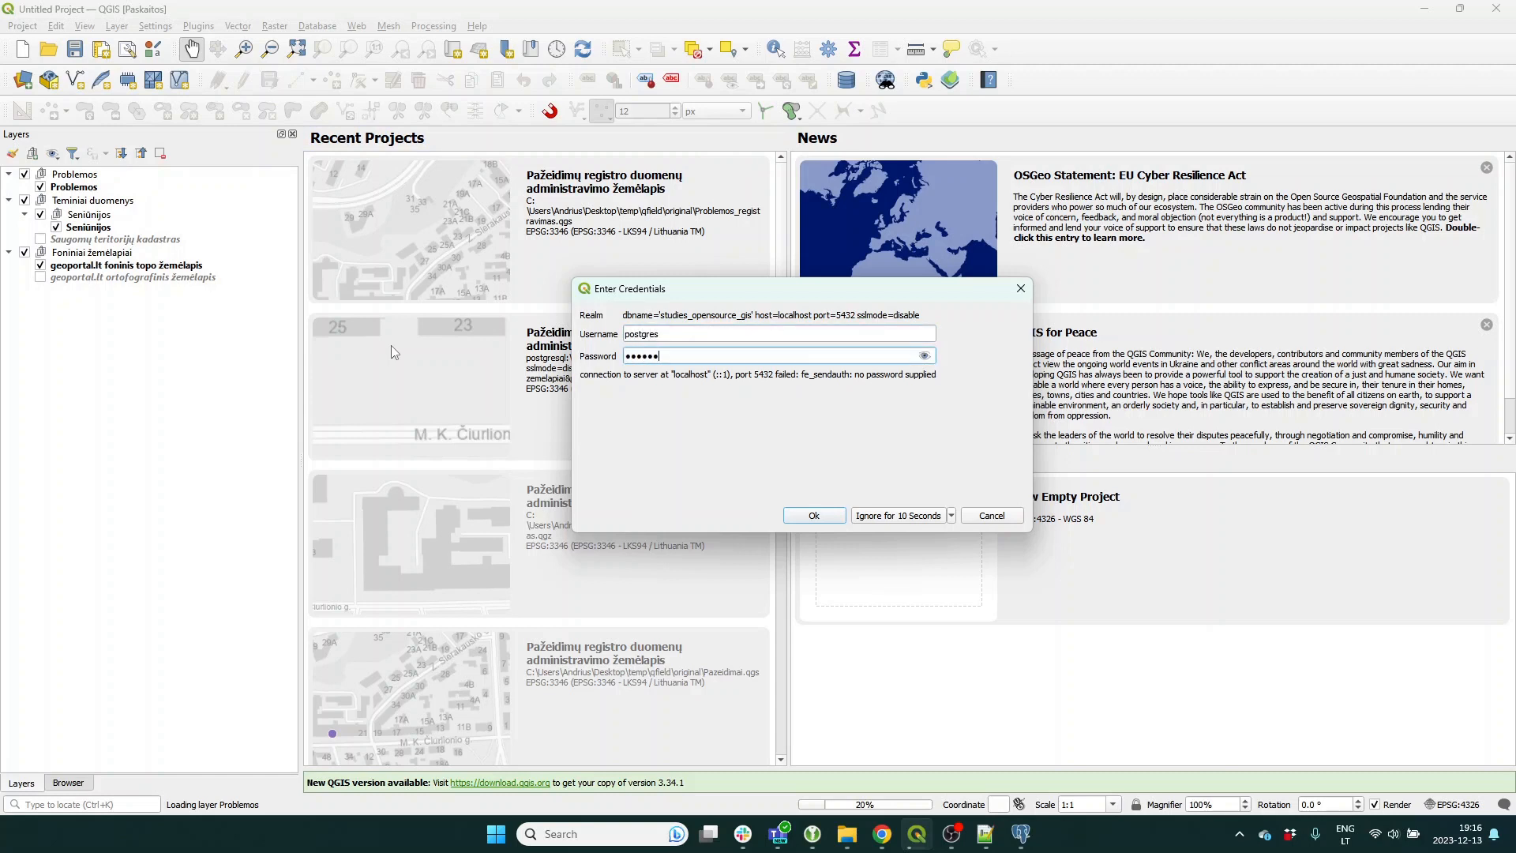
pyautogui.press('Return')
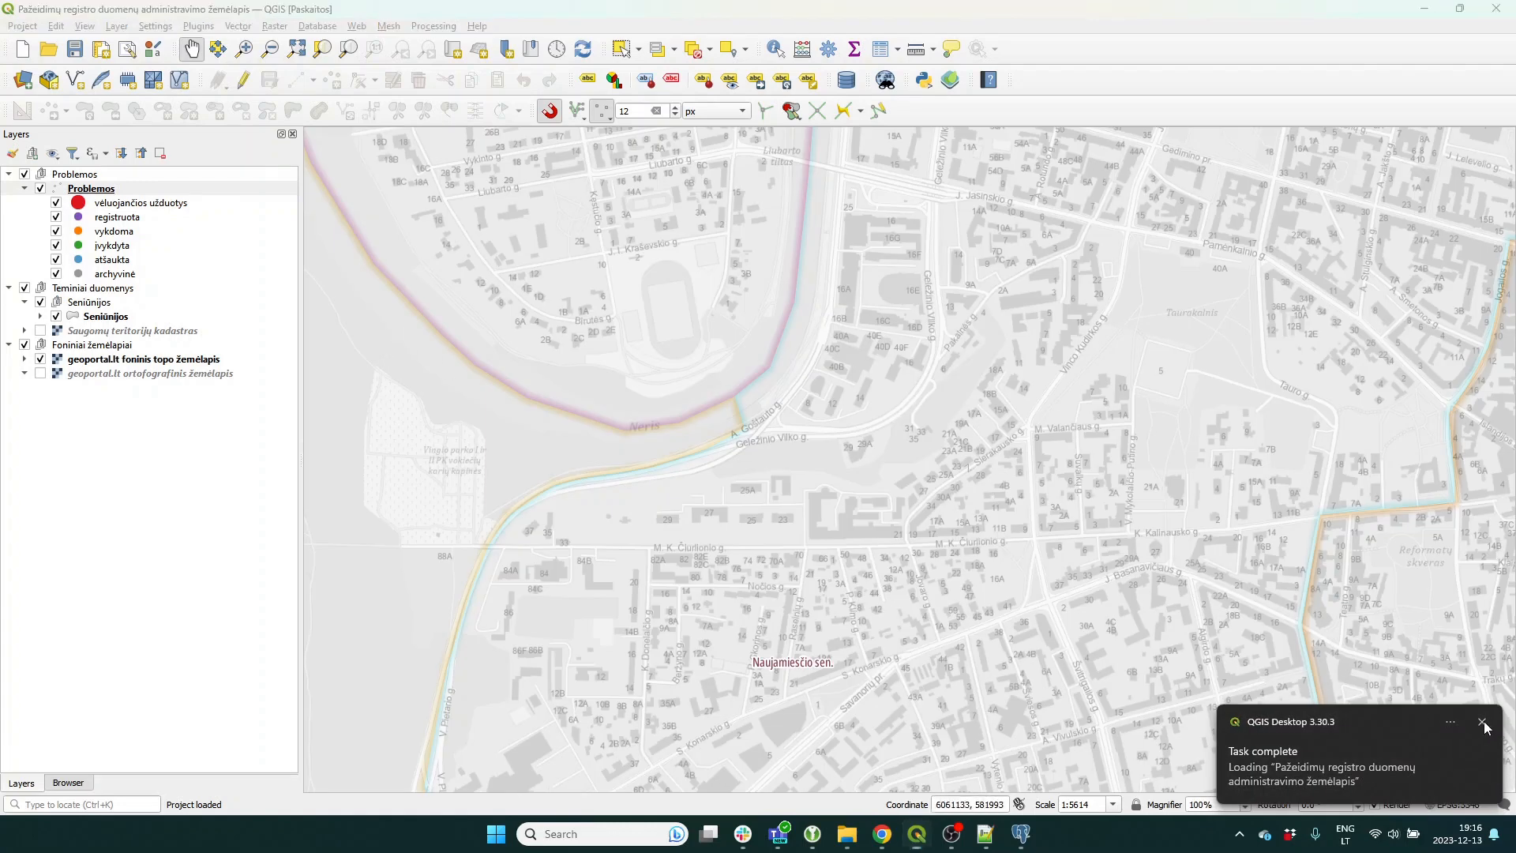
# Dismiss the task notification and pan the map to Naujamiesčio seniūnija.
pyautogui.click(1484, 721)
pyautogui.scroll(-1, 890, 551)
pyautogui.moveTo(948, 626); pyautogui.dragTo(821, 539)
pyautogui.scroll(1, 821, 539)
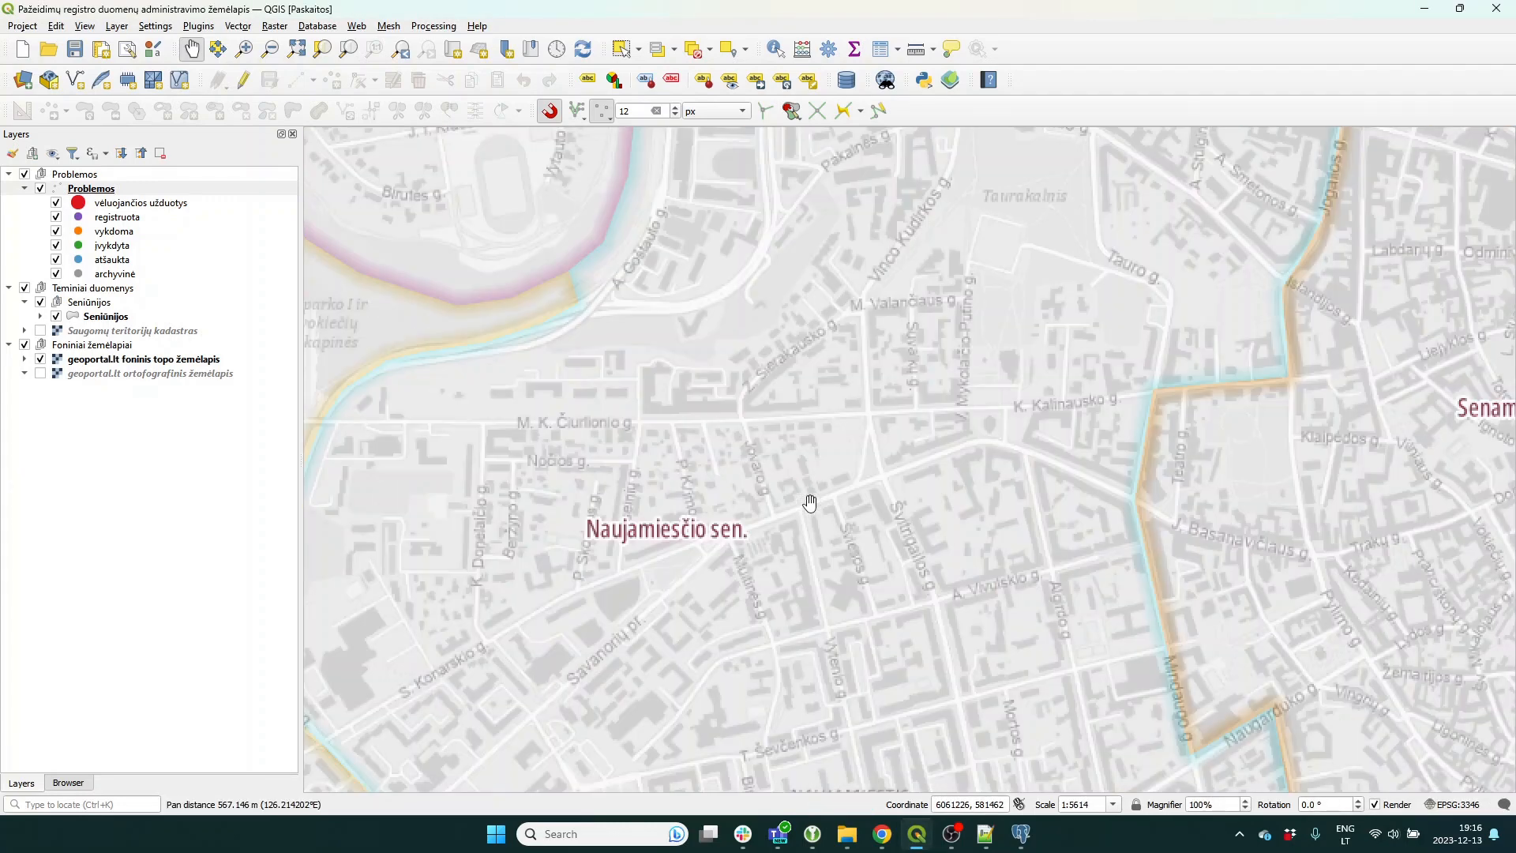
pyautogui.moveTo(667, 496)
pyautogui.mouseDown()
pyautogui.moveTo(680, 504)
pyautogui.moveTo(673, 470)
pyautogui.mouseUp()
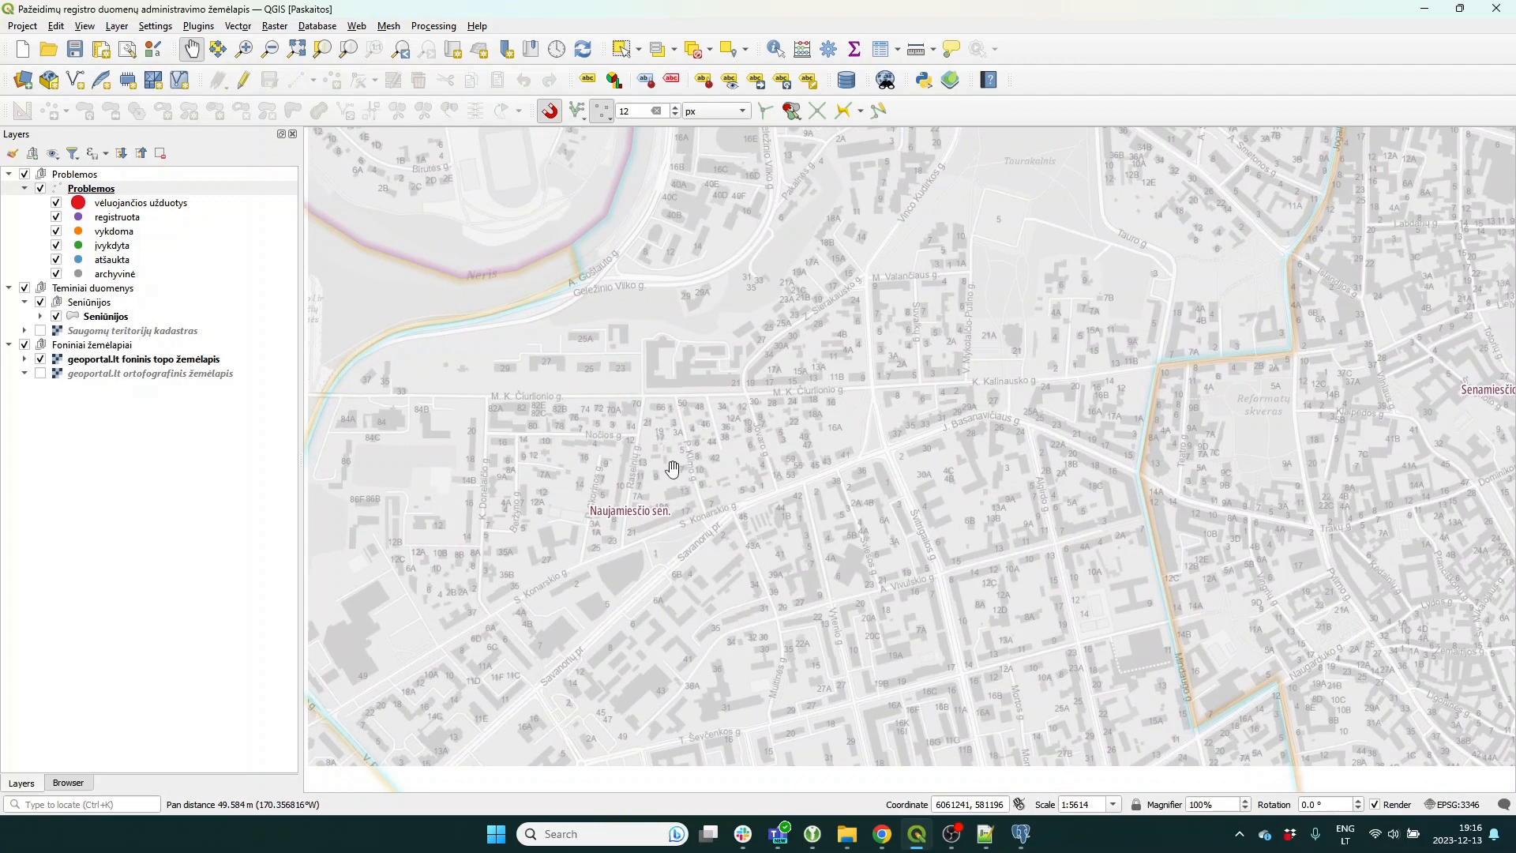
# Start Plugins > QFieldSync > Synchronize from QField.
pyautogui.click(160, 28)
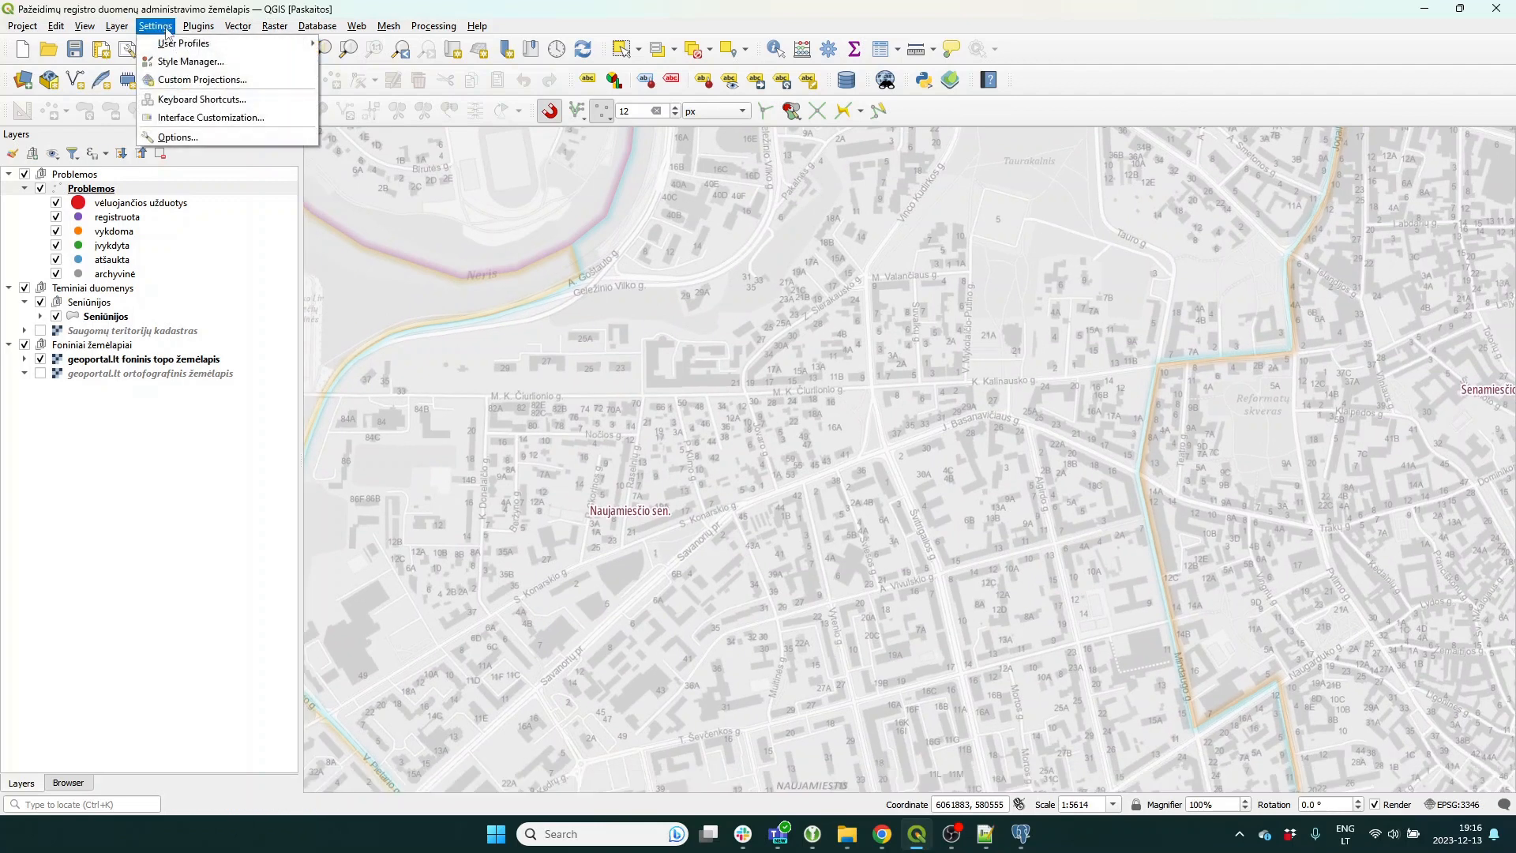
pyautogui.moveTo(198, 28)
pyautogui.moveTo(229, 86)
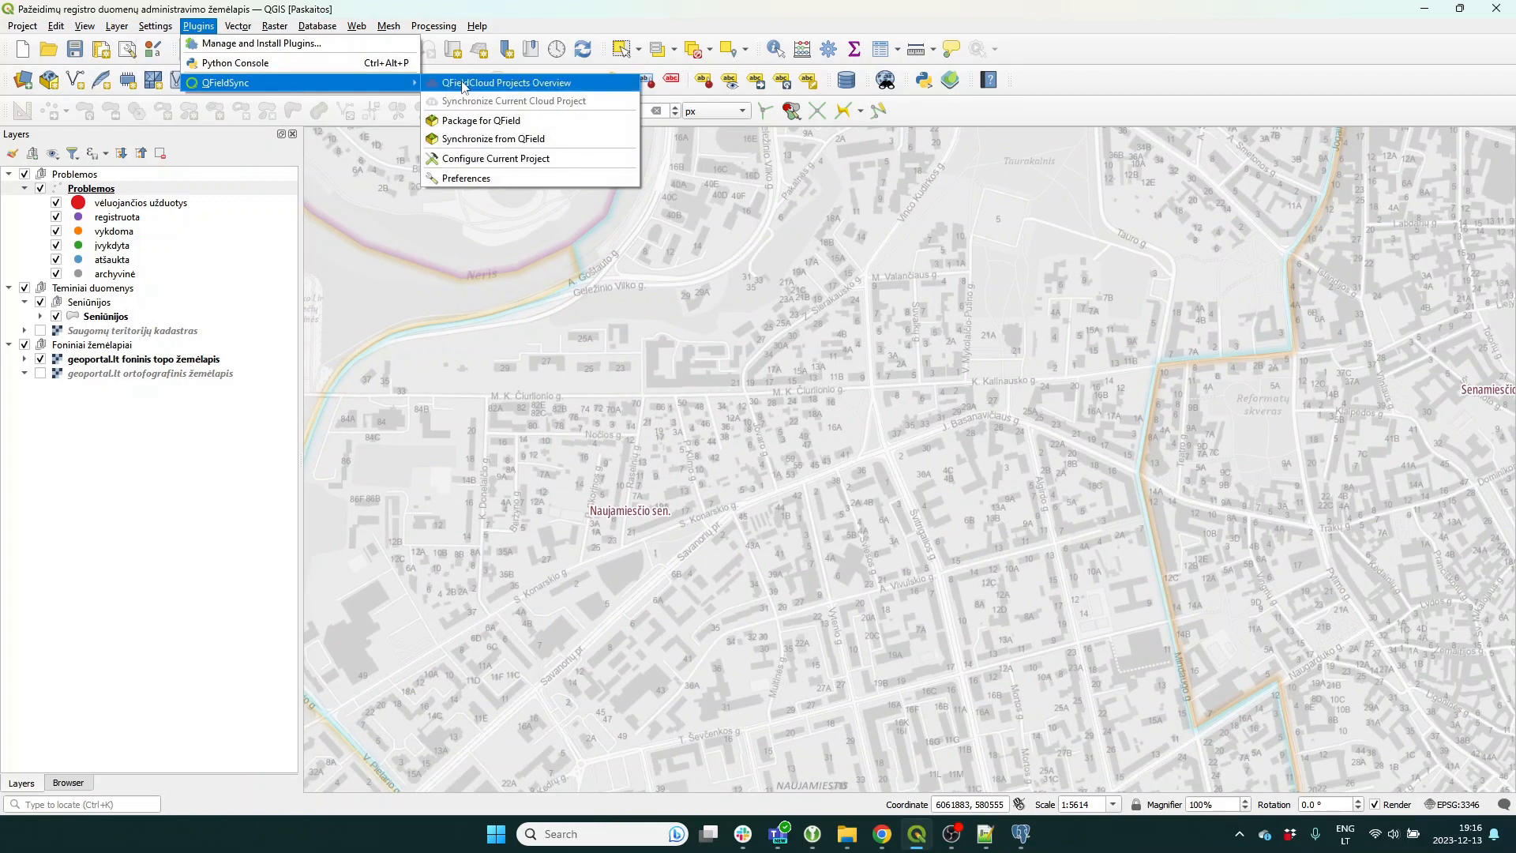
pyautogui.click(489, 138)
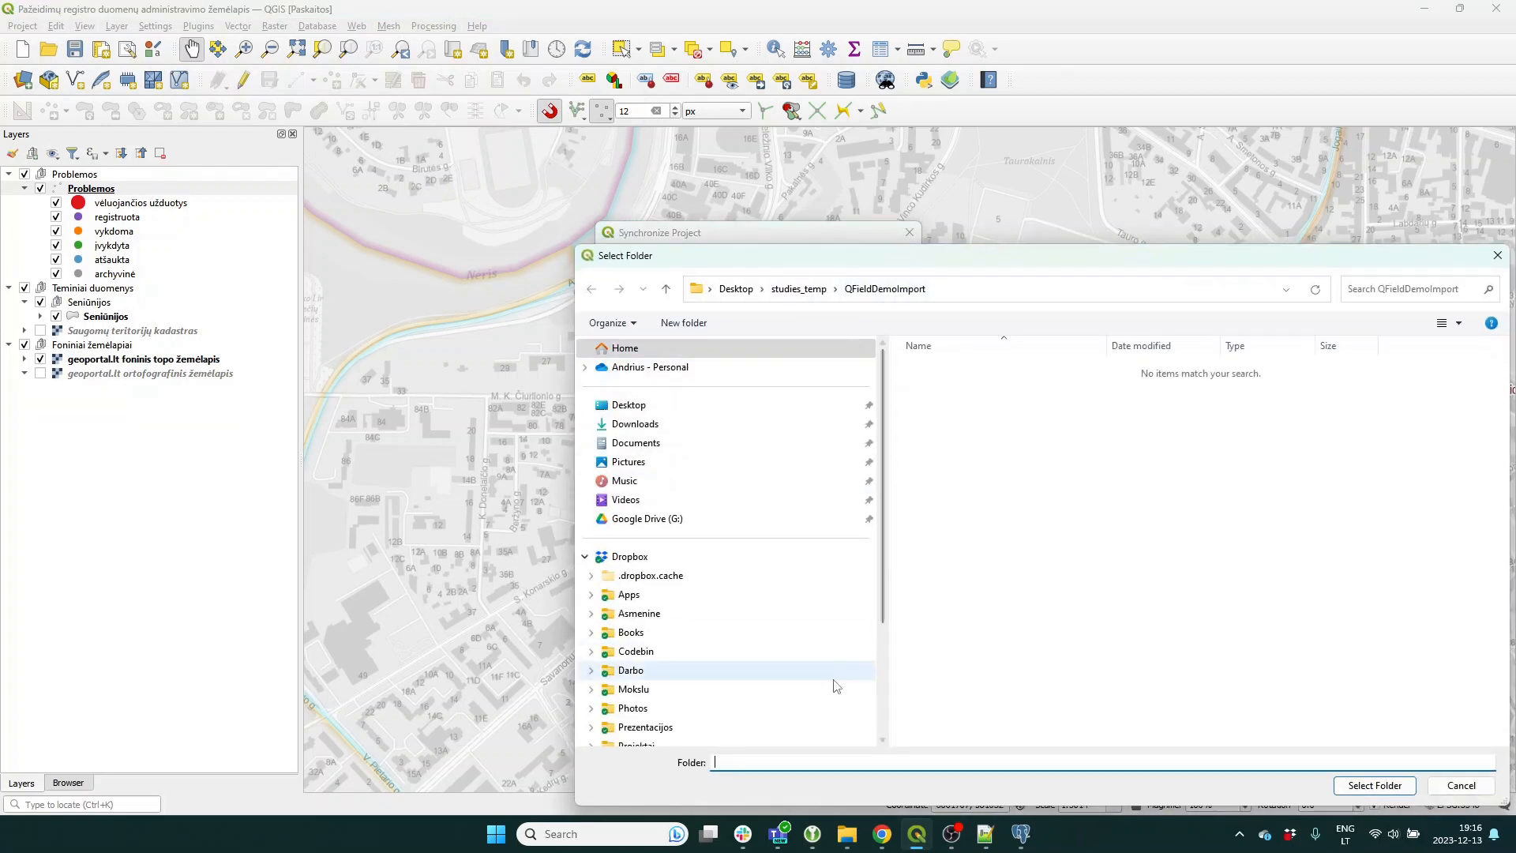
# Pick the temp\qfield\import folder as the QField project and run Synchronize.
pyautogui.moveTo(862, 843)
pyautogui.click(817, 777)
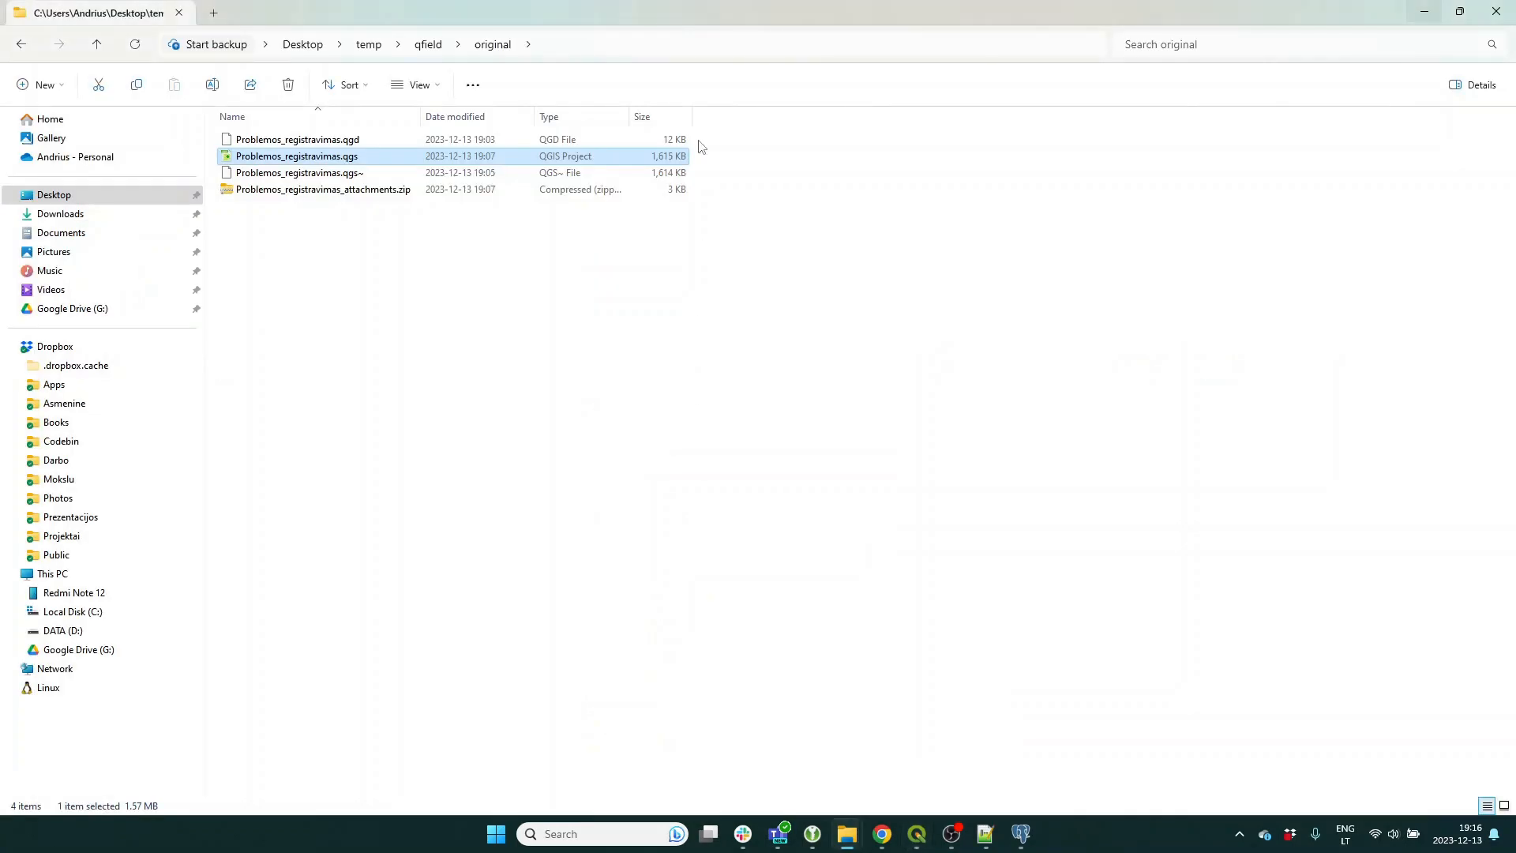
pyautogui.click(642, 46)
pyautogui.click(1424, 11)
pyautogui.click(956, 292)
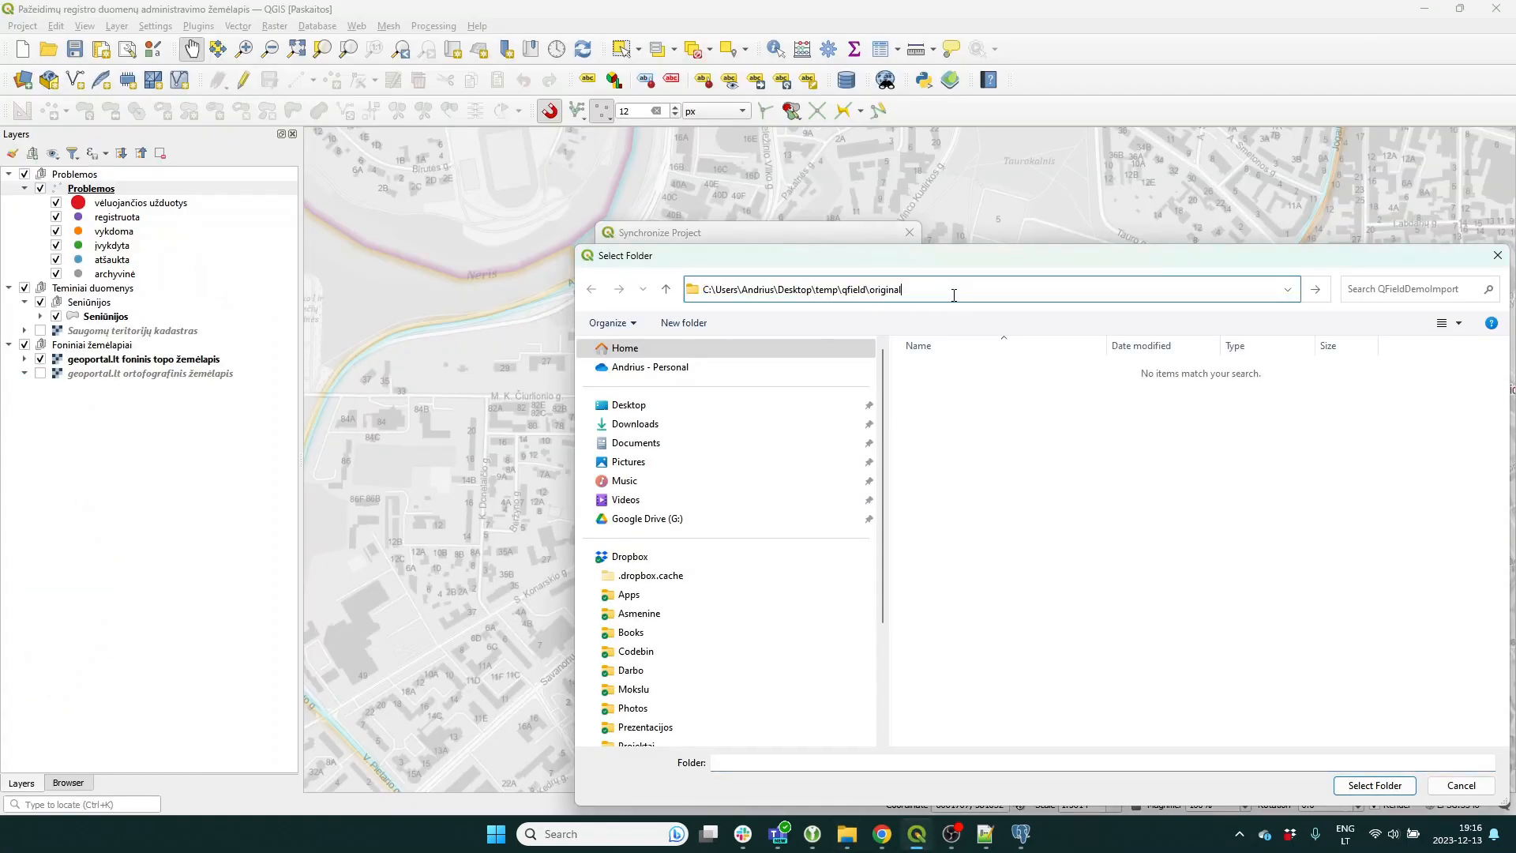
pyautogui.hotkey('ctrl', 'v')
pyautogui.press('Return')
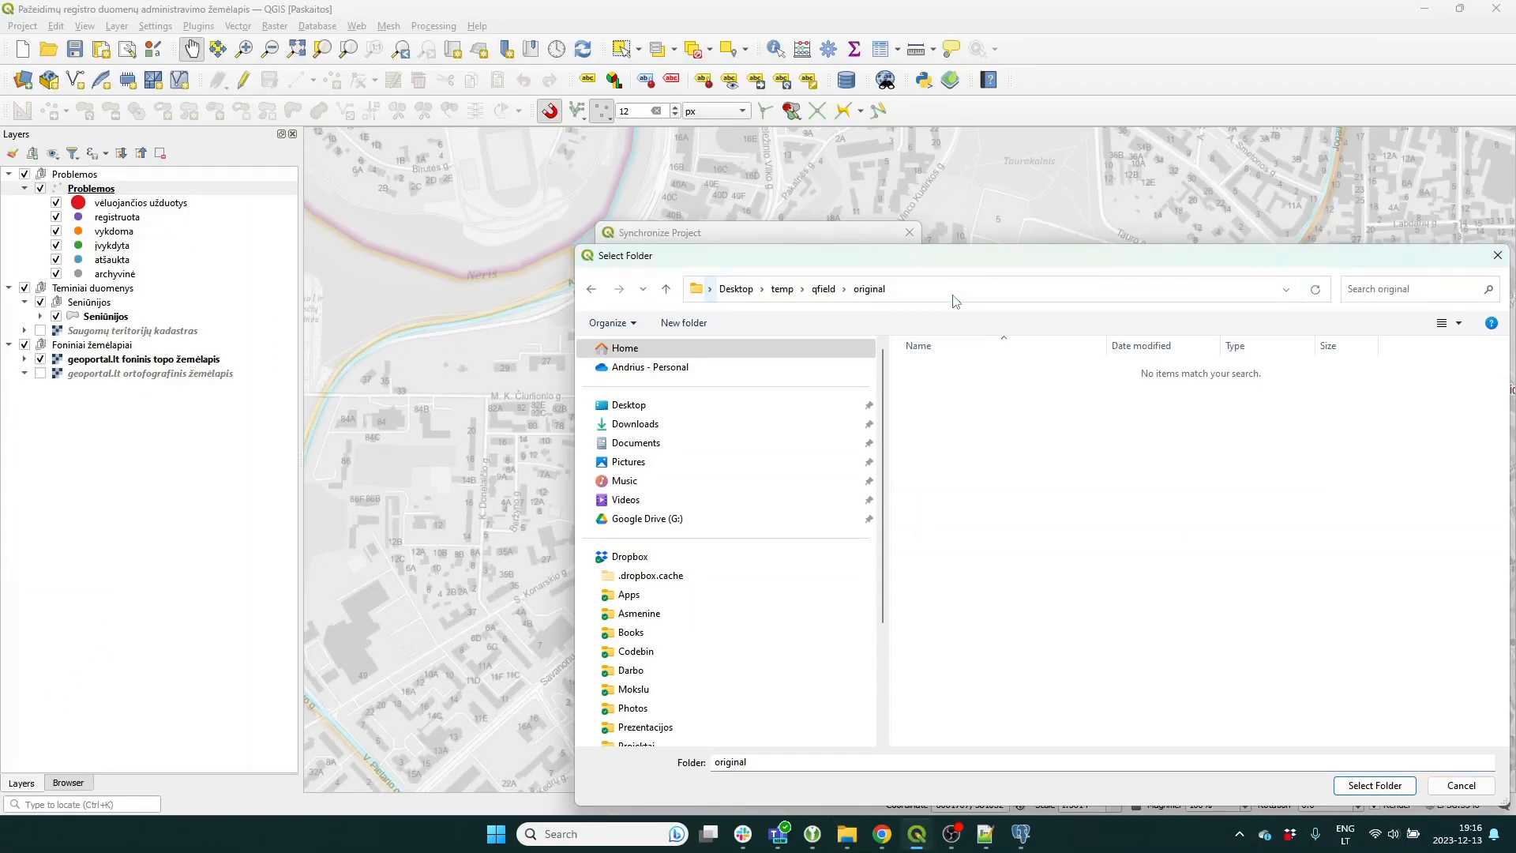
pyautogui.click(824, 289)
pyautogui.doubleClick(936, 389)
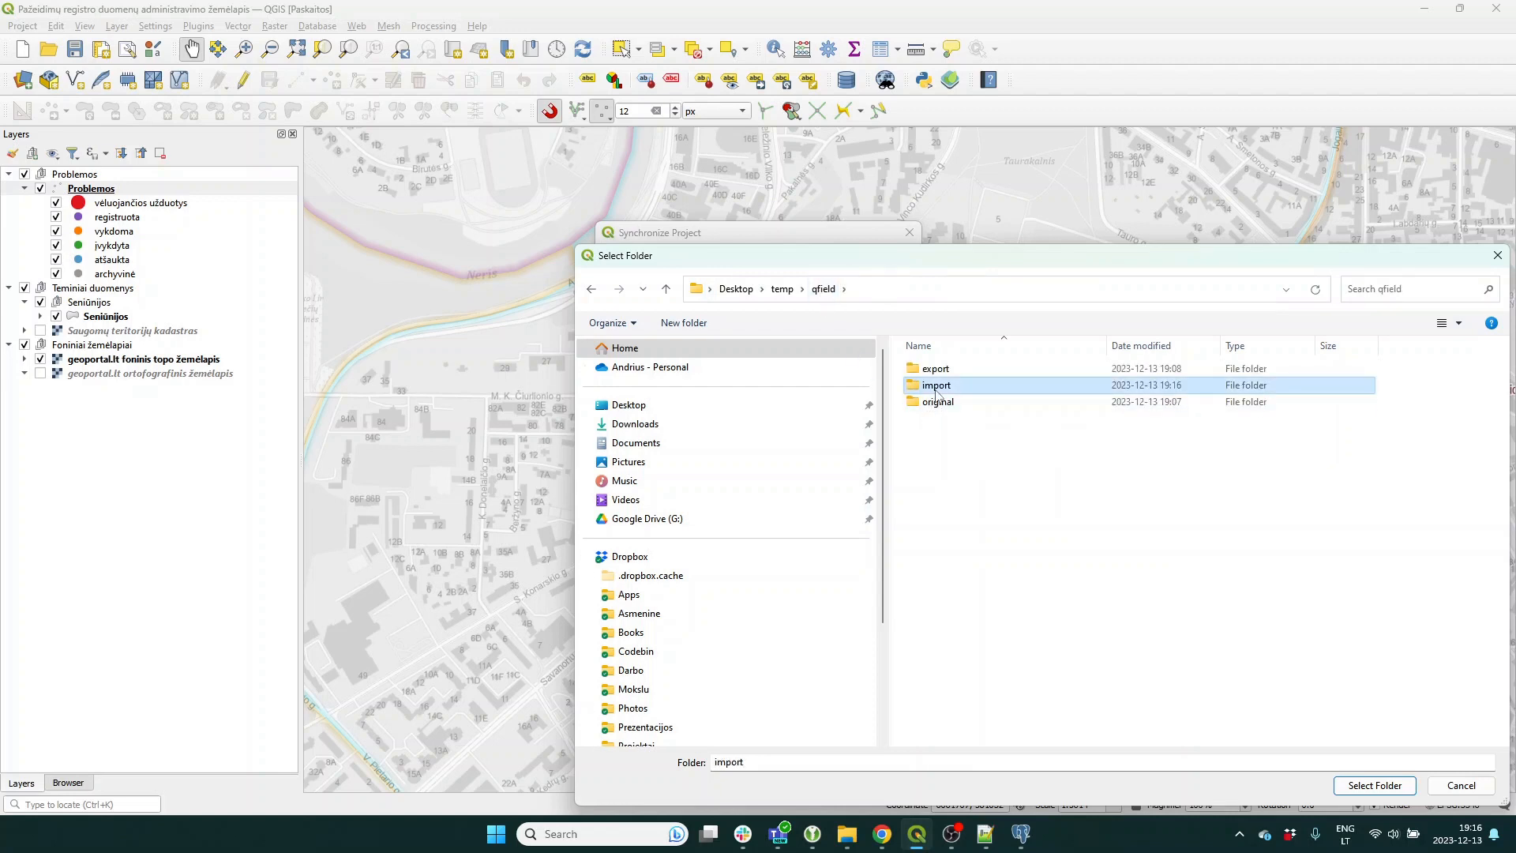
pyautogui.click(1353, 785)
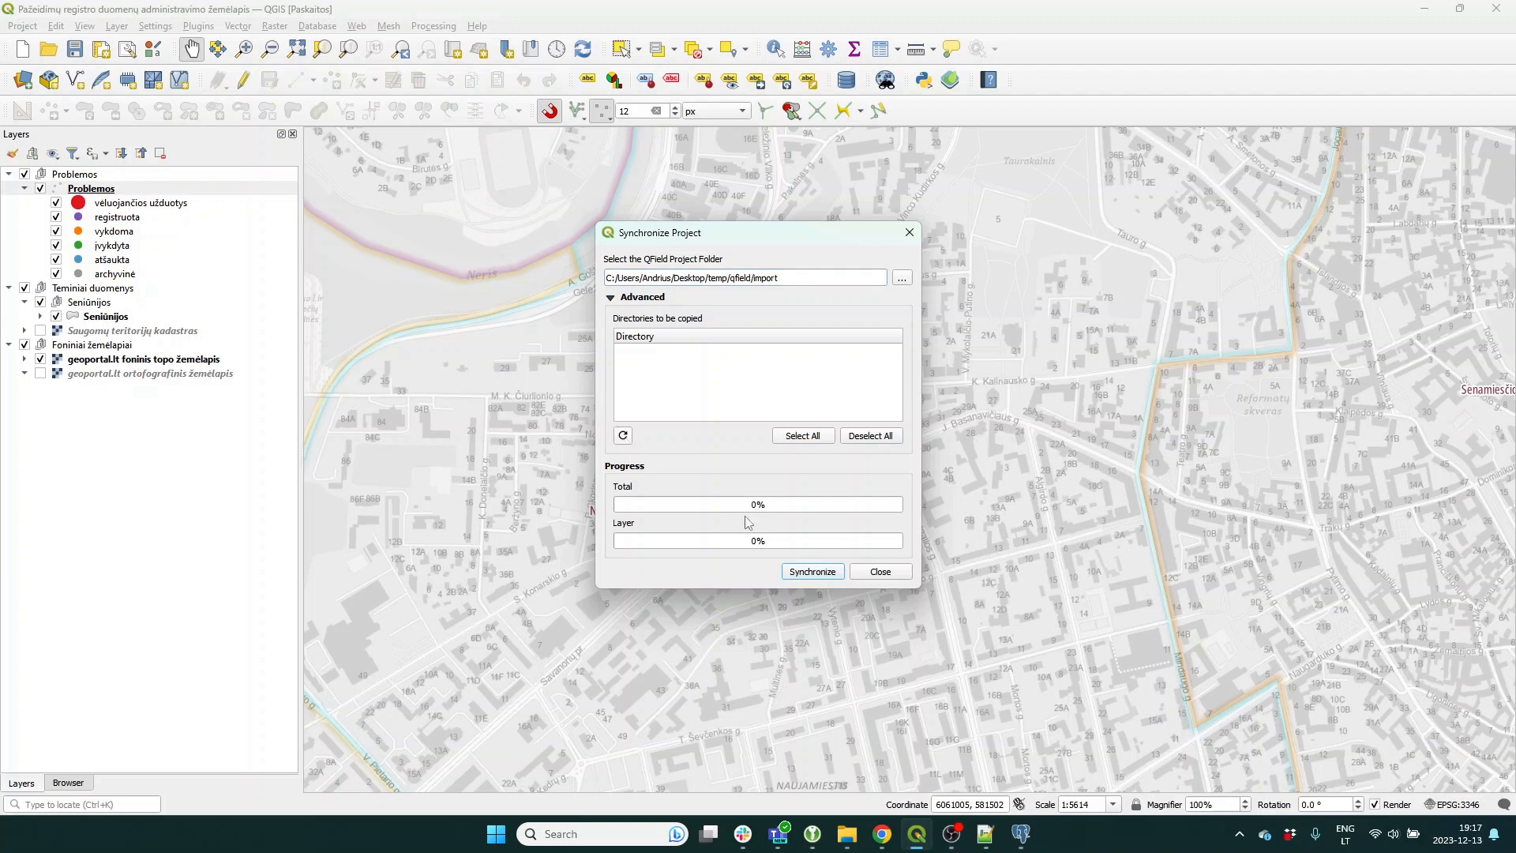
pyautogui.click(802, 572)
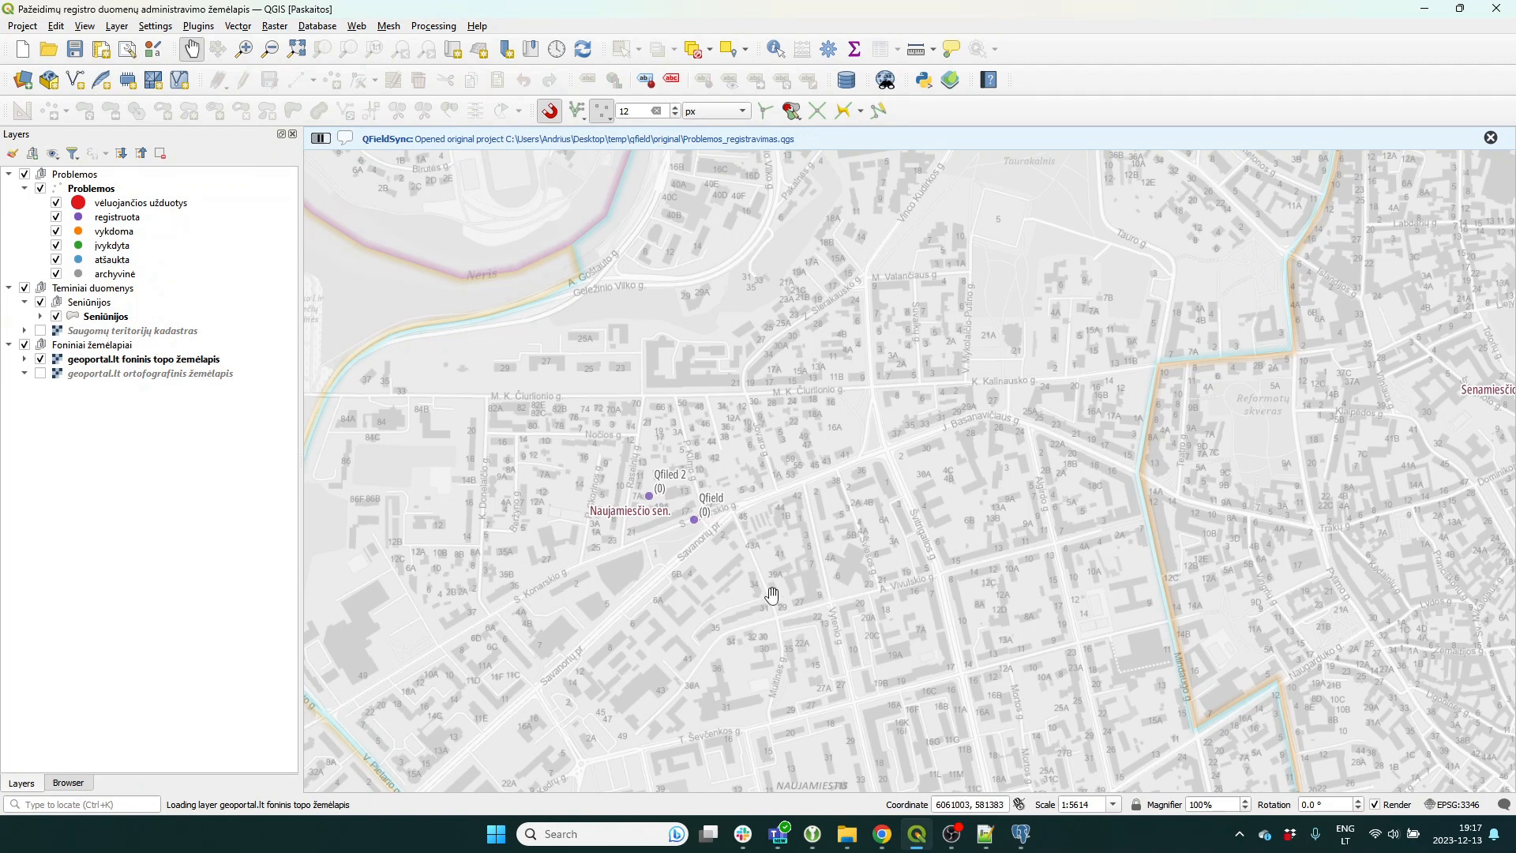
# Start a new project and open pazeidimu_registro_administravimas from PostgreSQL > studies_opensource_gis > zemelapiai.
pyautogui.click(22, 49)
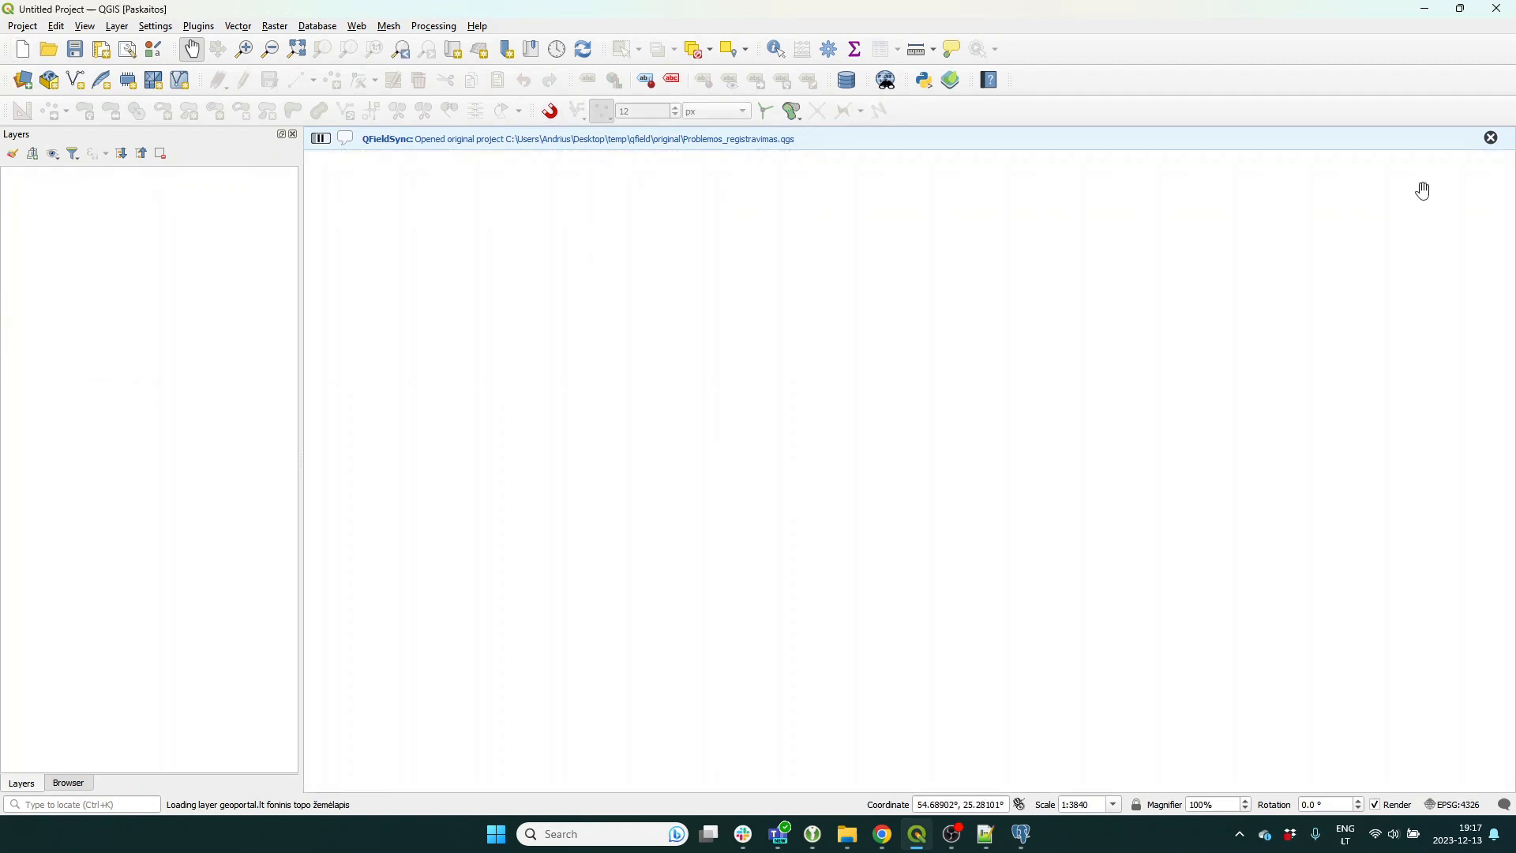
pyautogui.click(69, 782)
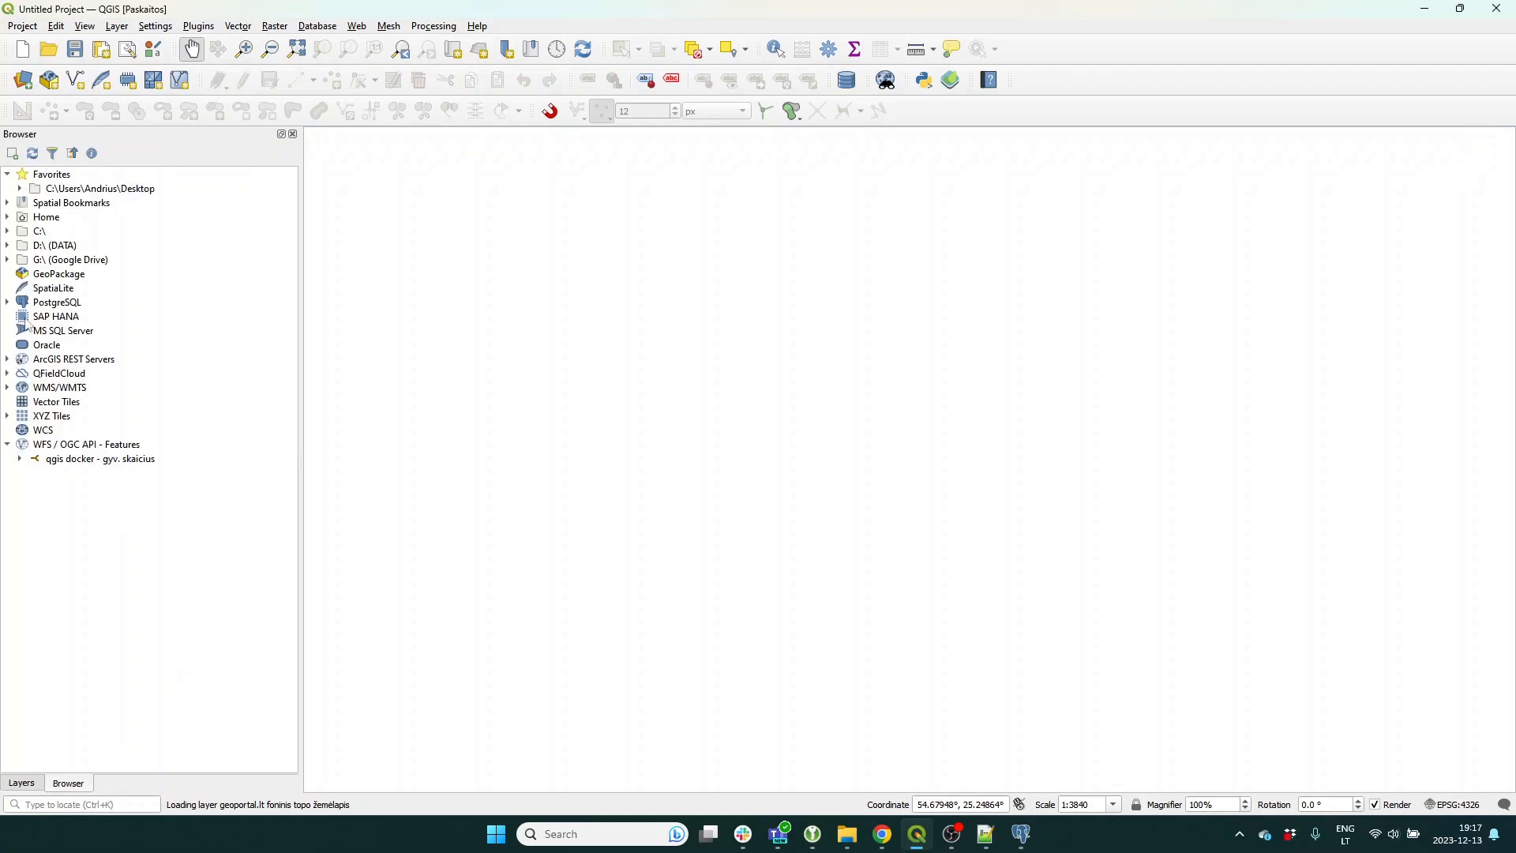
pyautogui.click(9, 303)
pyautogui.click(20, 345)
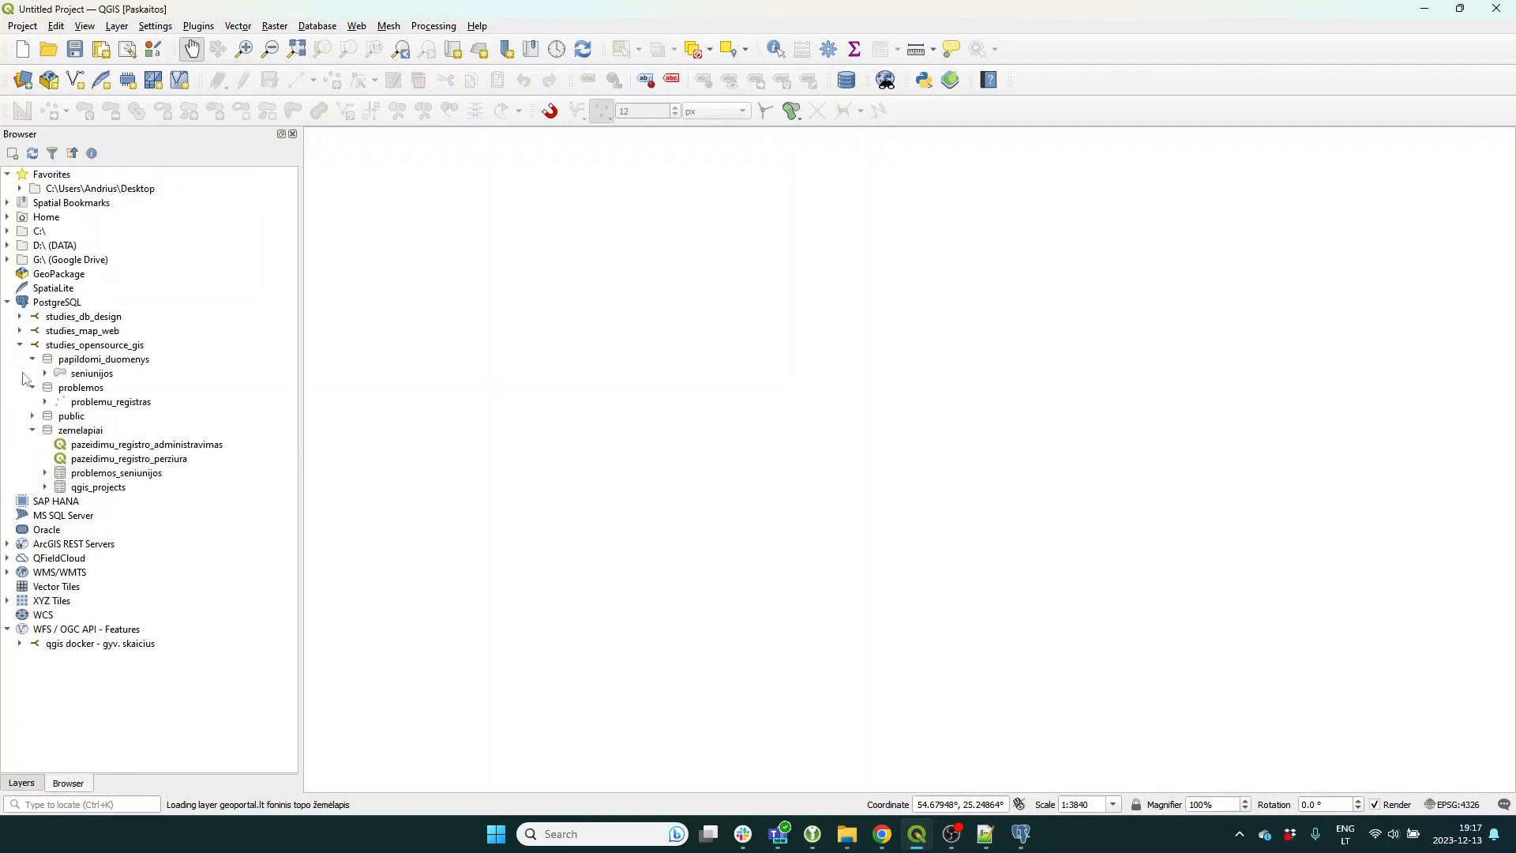
pyautogui.click(169, 447)
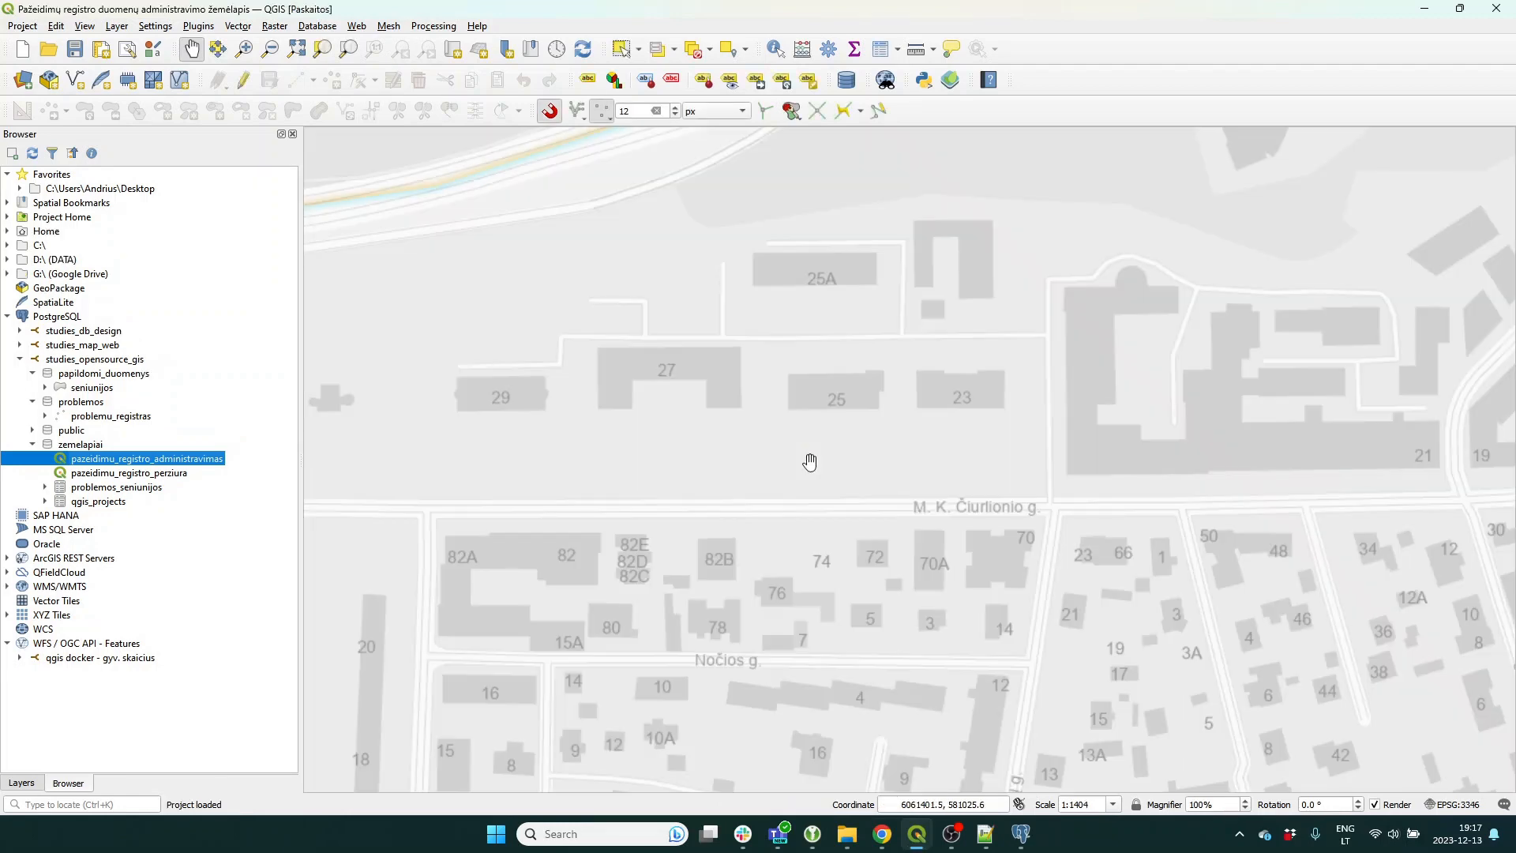
pyautogui.scroll(-2, 842, 543)
pyautogui.moveTo(856, 632); pyautogui.dragTo(727, 541)
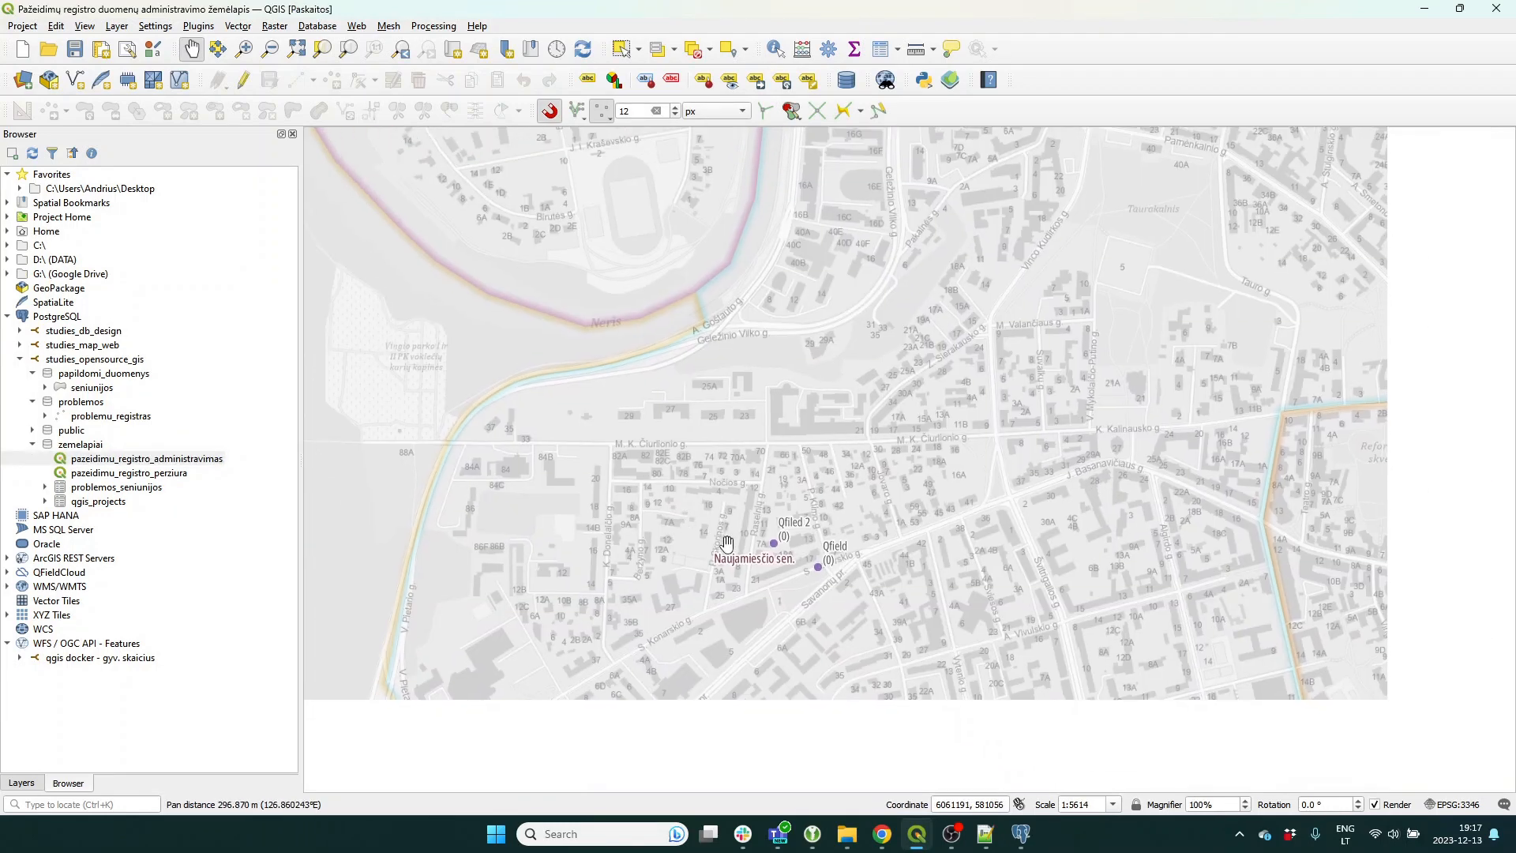
pyautogui.scroll(1, 830, 547)
pyautogui.click(23, 784)
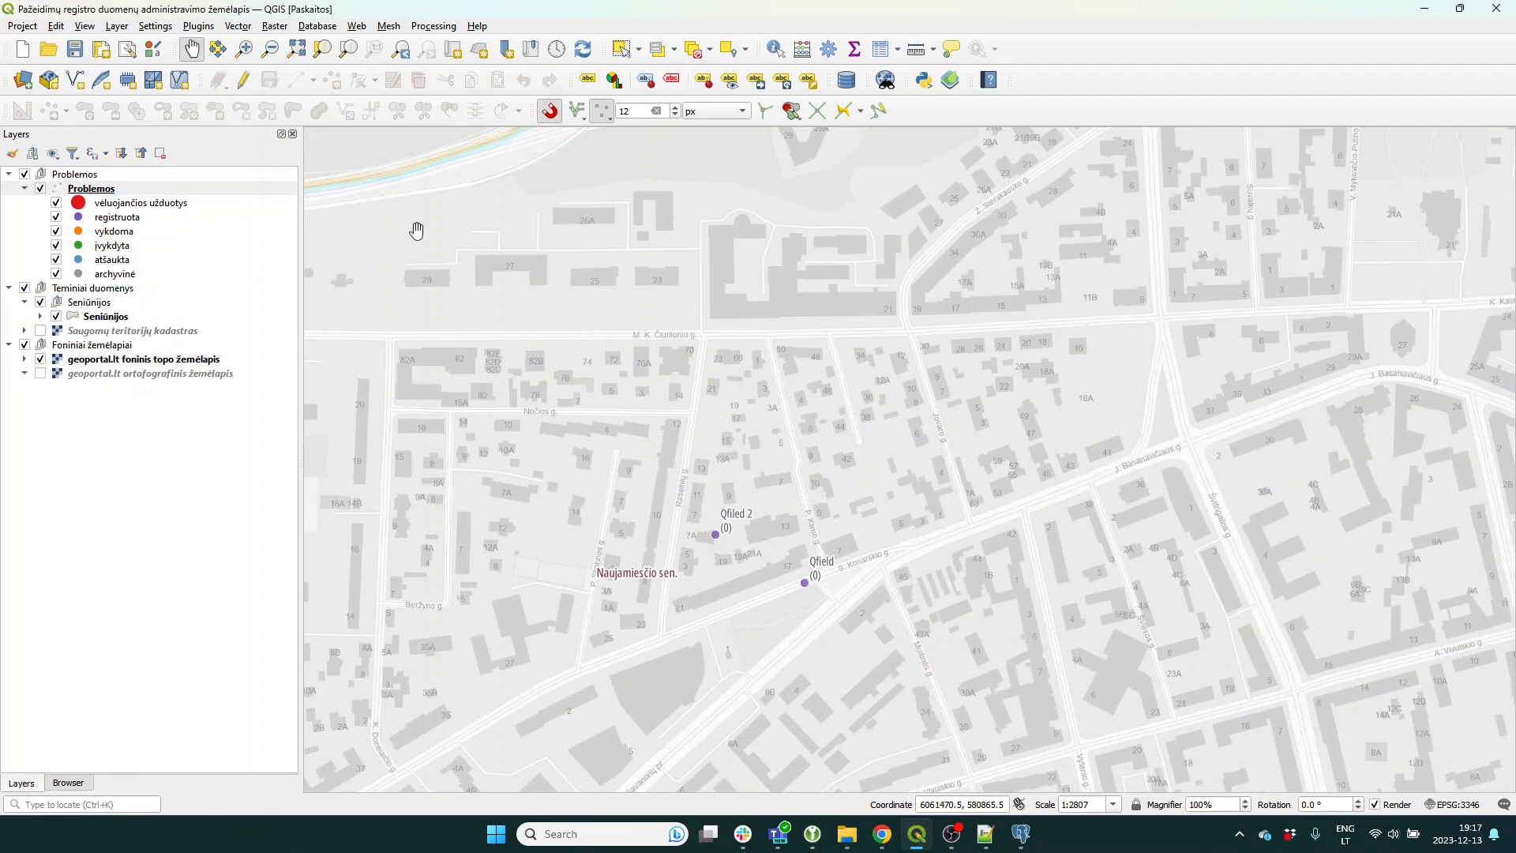
pyautogui.click(776, 48)
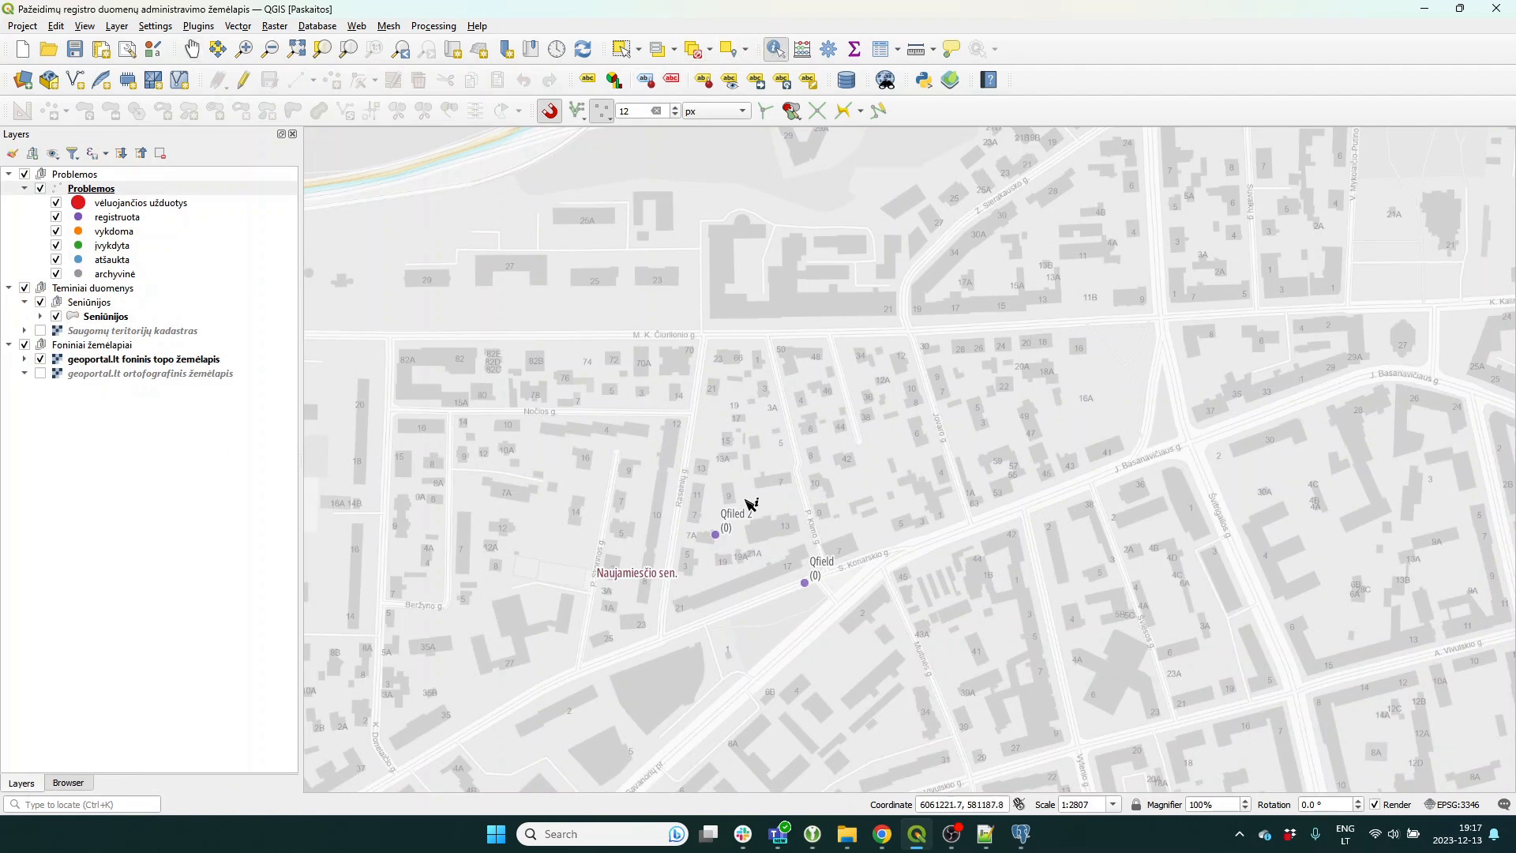
pyautogui.click(716, 535)
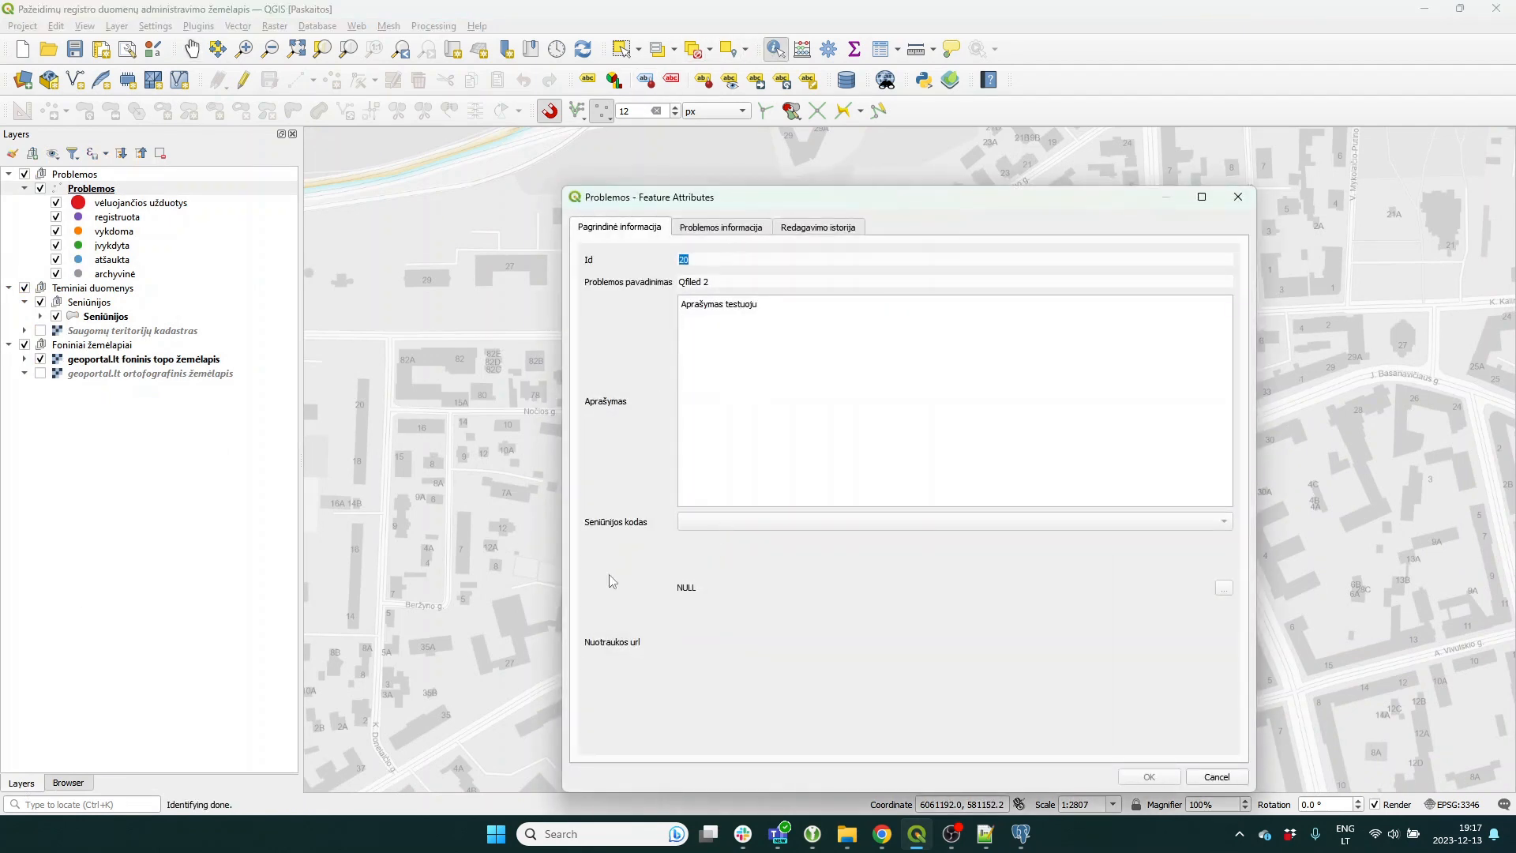
pyautogui.click(721, 227)
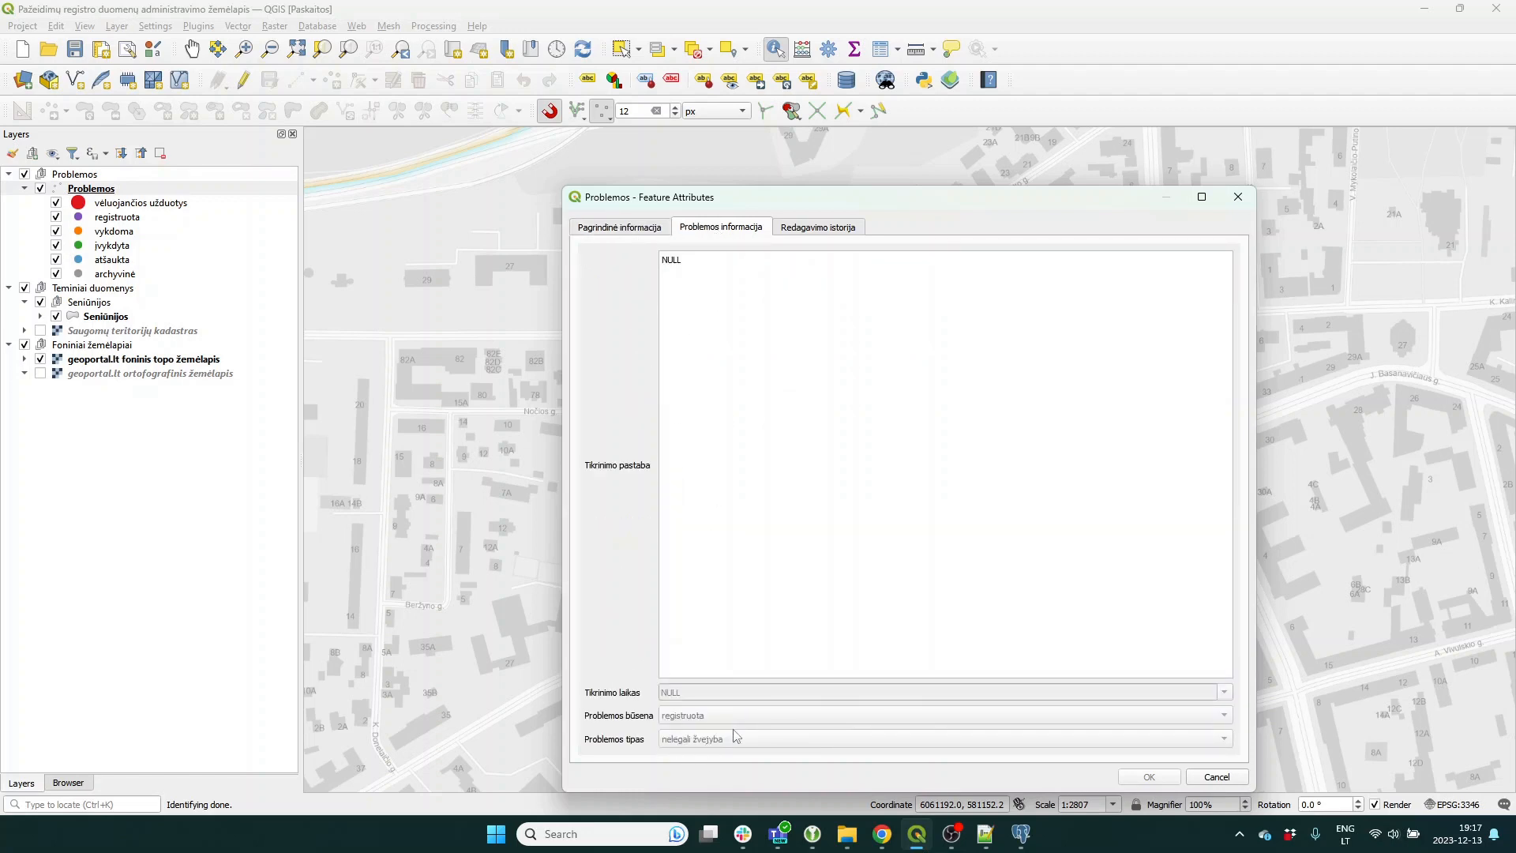
pyautogui.click(835, 230)
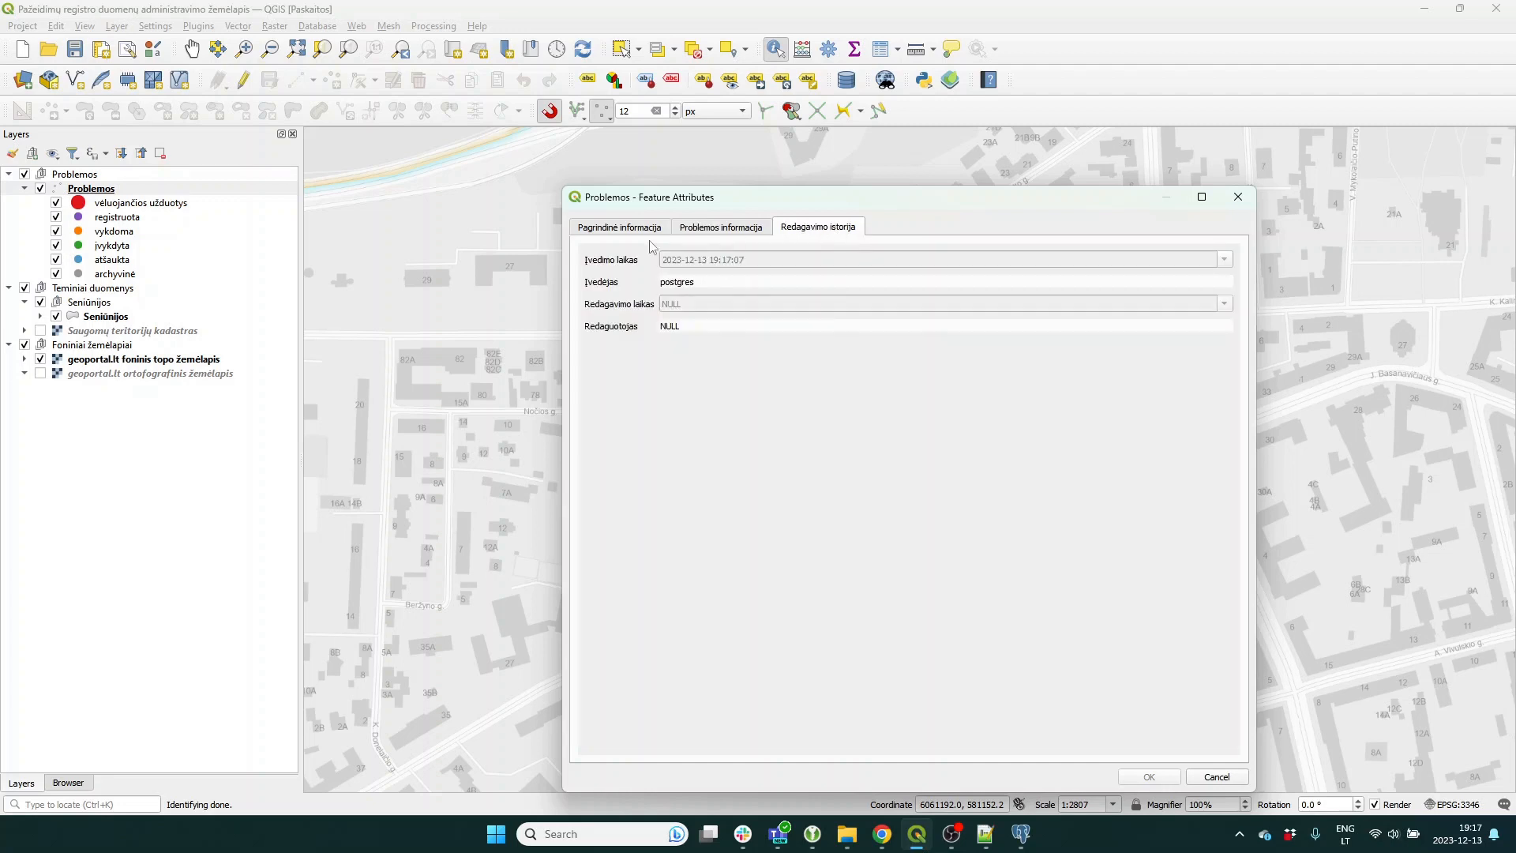
pyautogui.click(1210, 781)
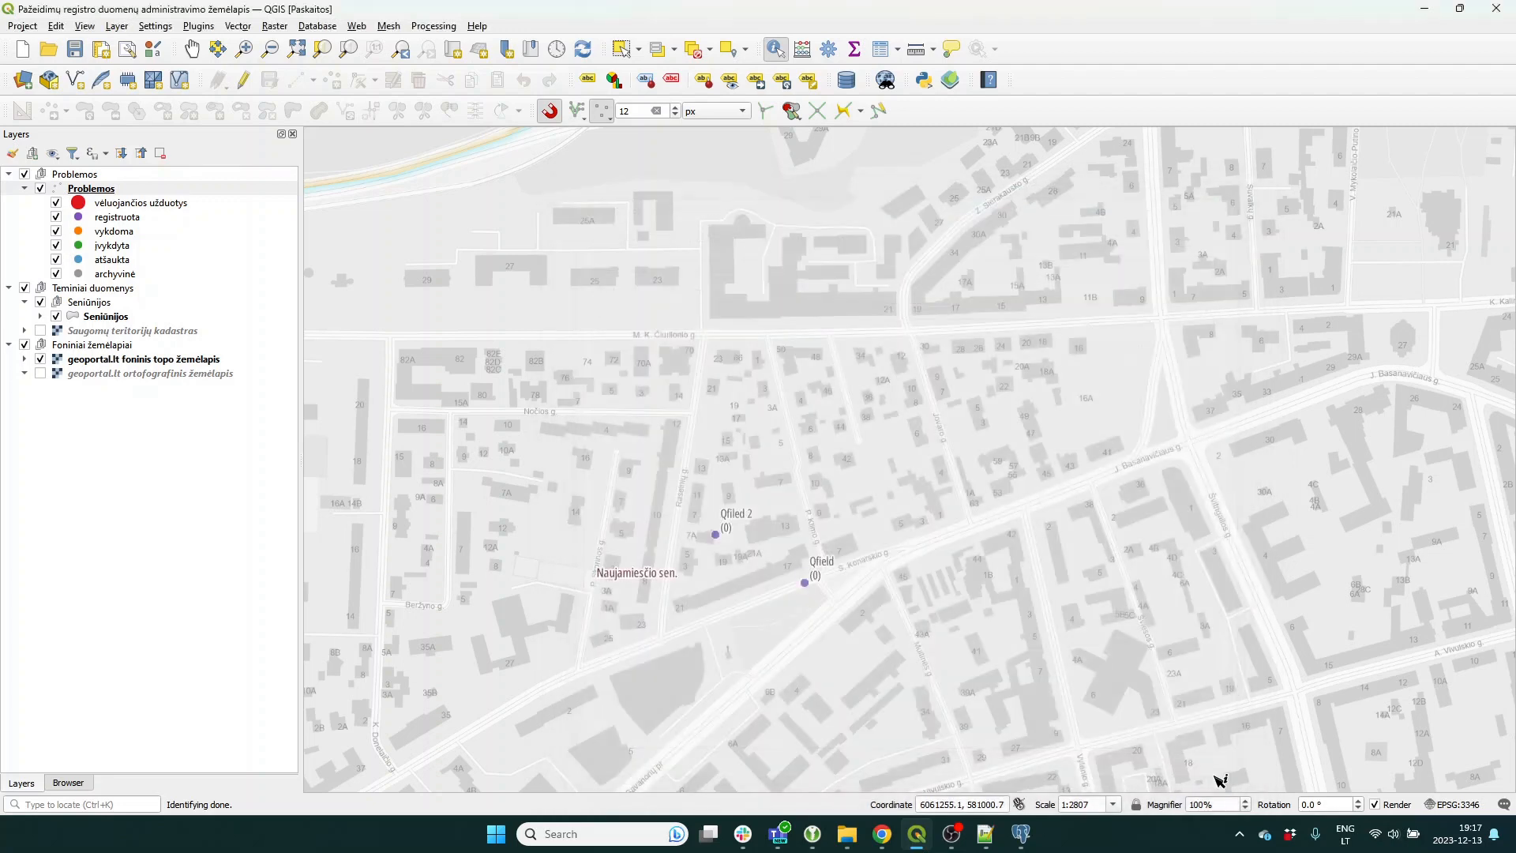
pyautogui.click(808, 583)
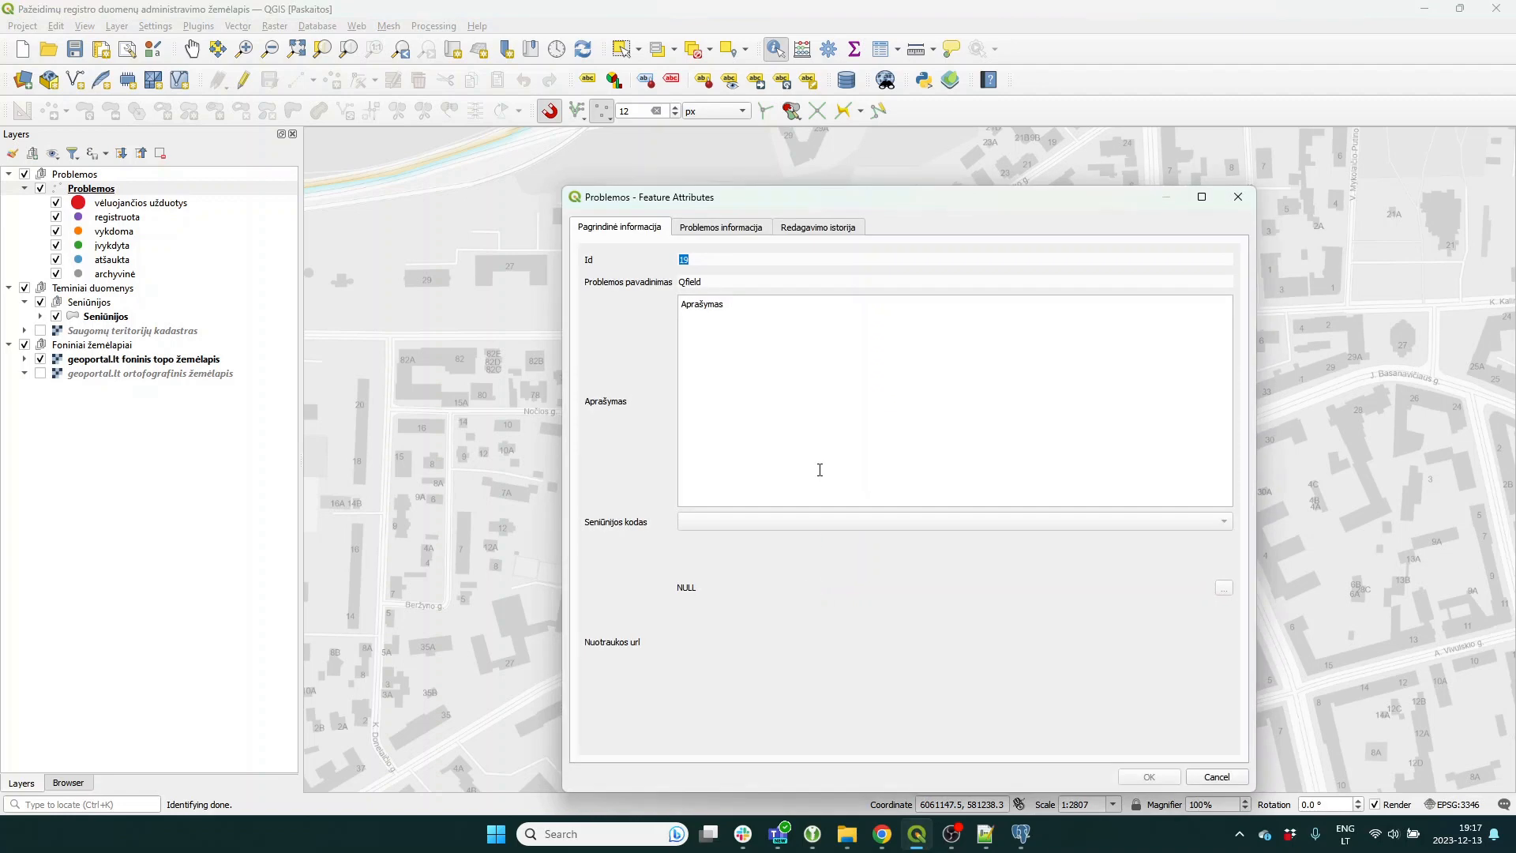
pyautogui.click(722, 230)
pyautogui.click(825, 232)
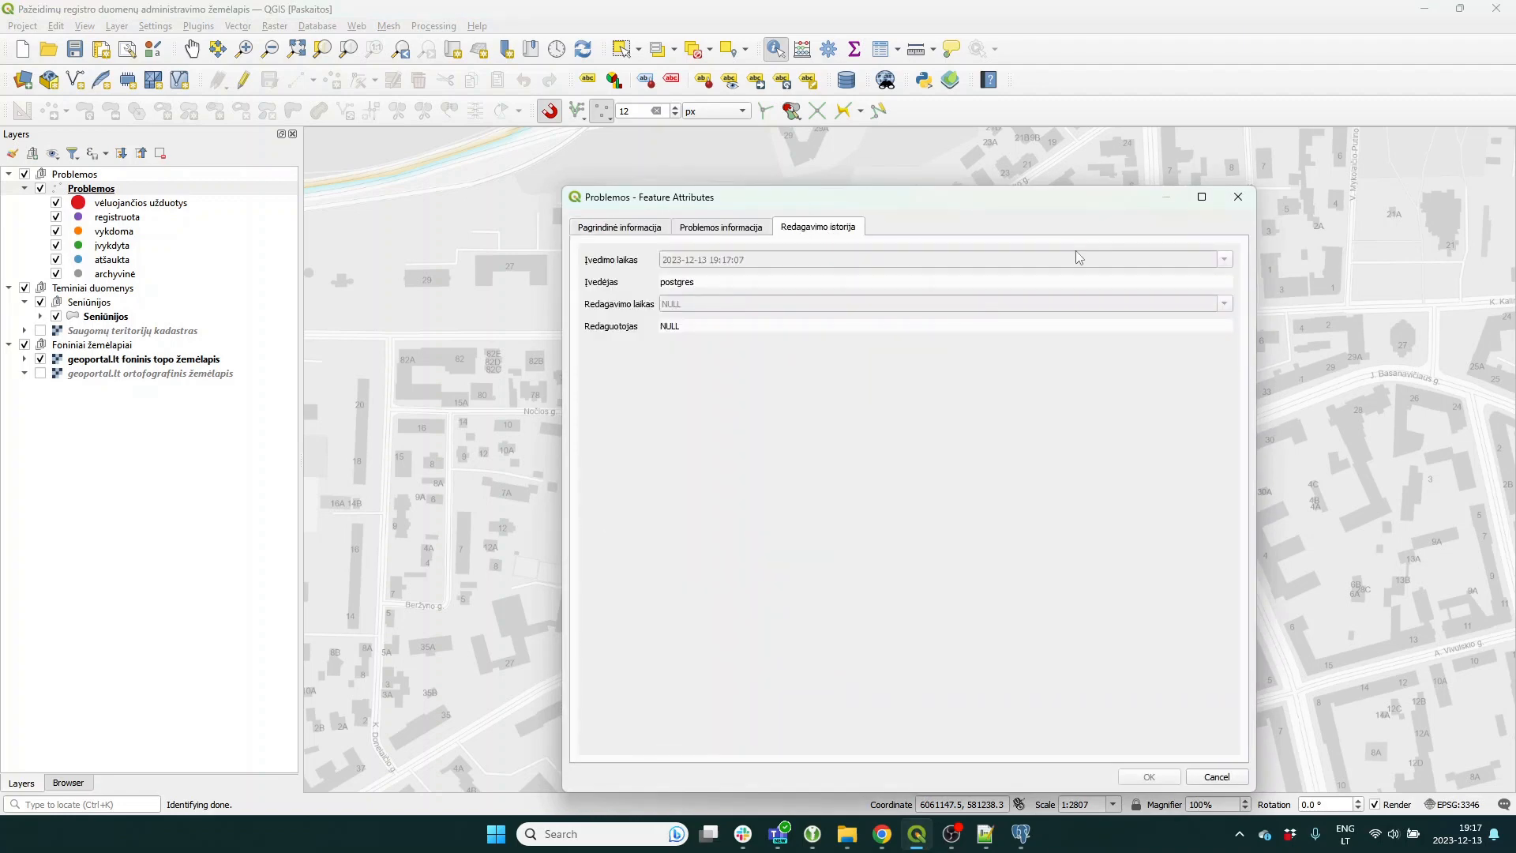
pyautogui.click(1237, 203)
pyautogui.click(965, 432)
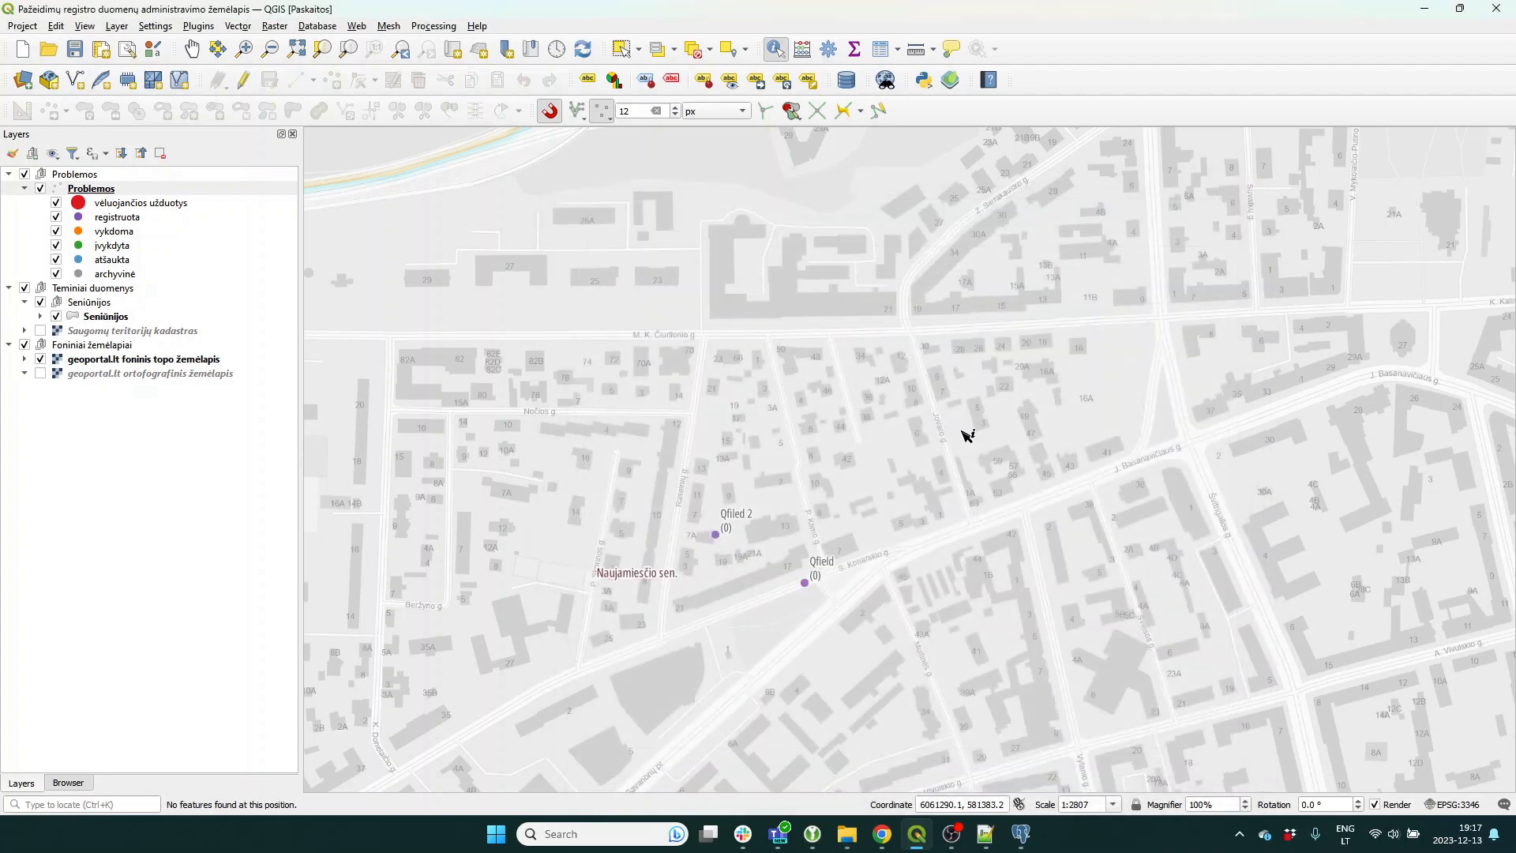
pyautogui.click(716, 534)
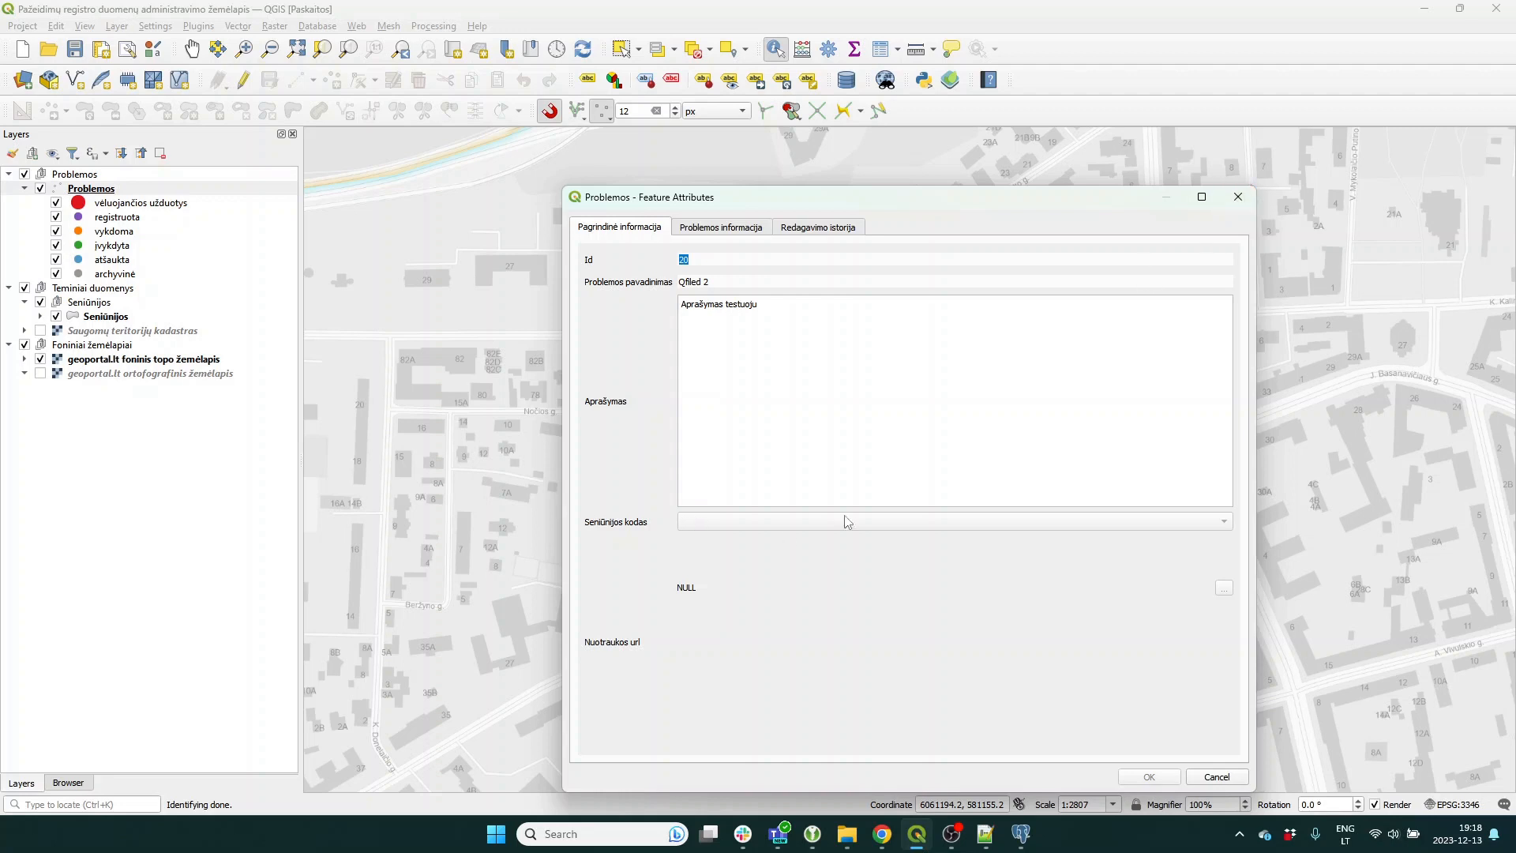
pyautogui.click(1236, 199)
pyautogui.click(685, 532)
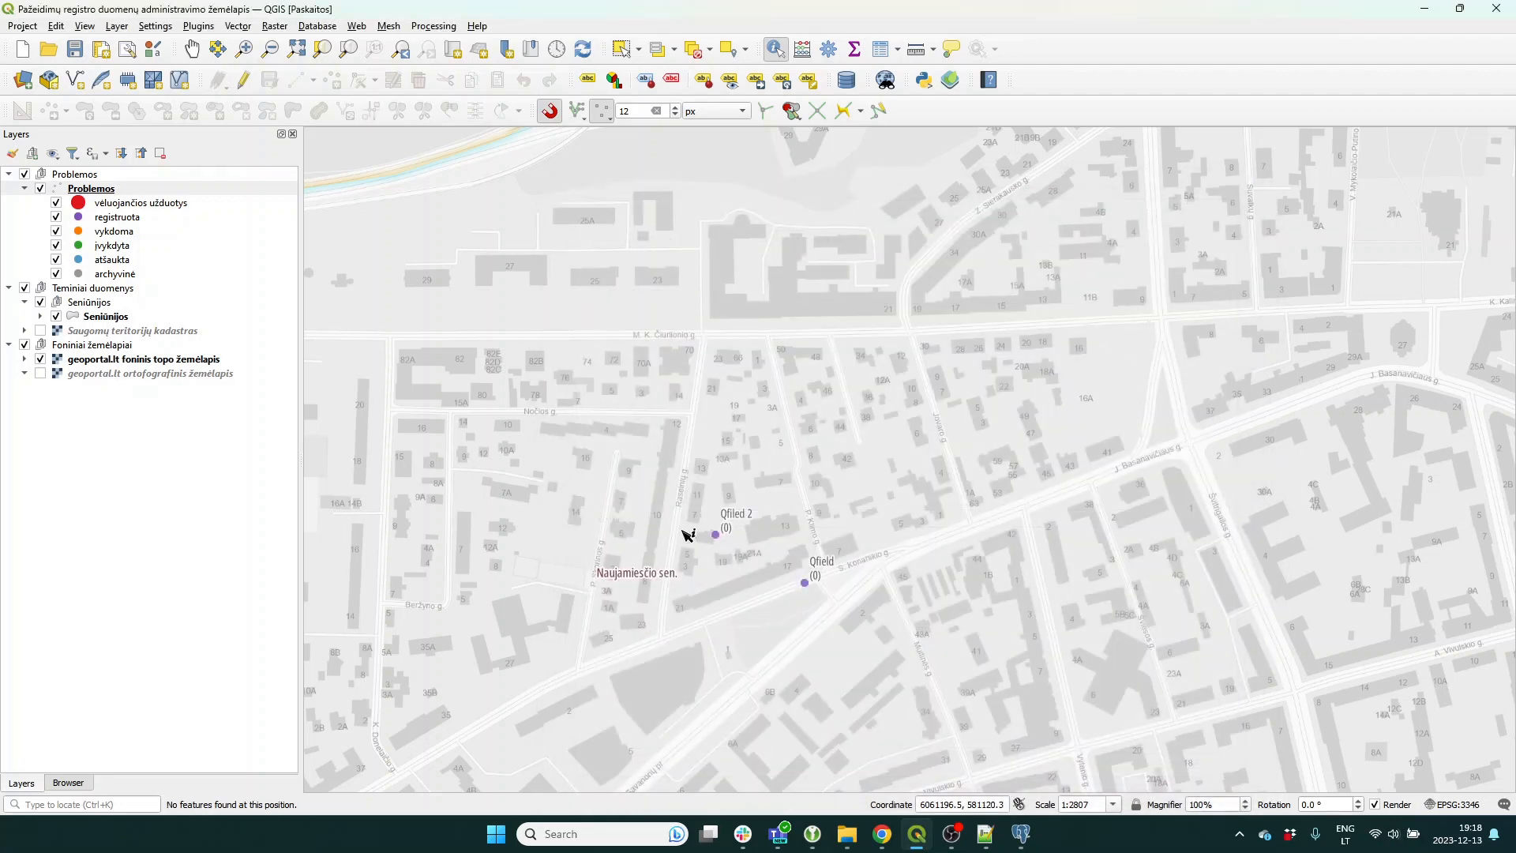